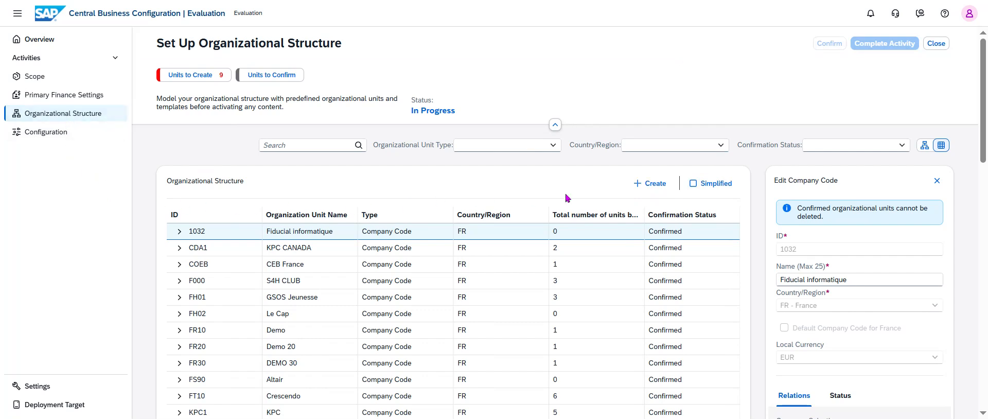
Step: Fill in a new company code with ID 1710, name KPC GERMANY, city BERLIN and country DE - Allemagne
{"action": "left_click", "coordinate": [650, 184]}
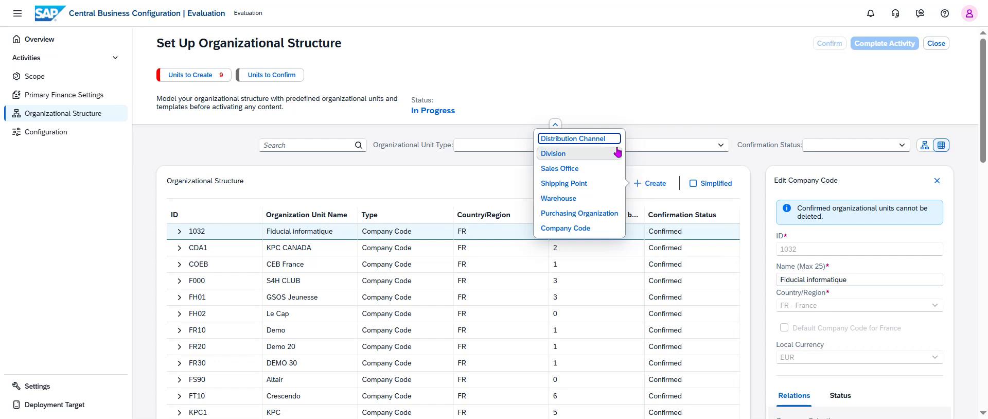
{"action": "left_click", "coordinate": [583, 229]}
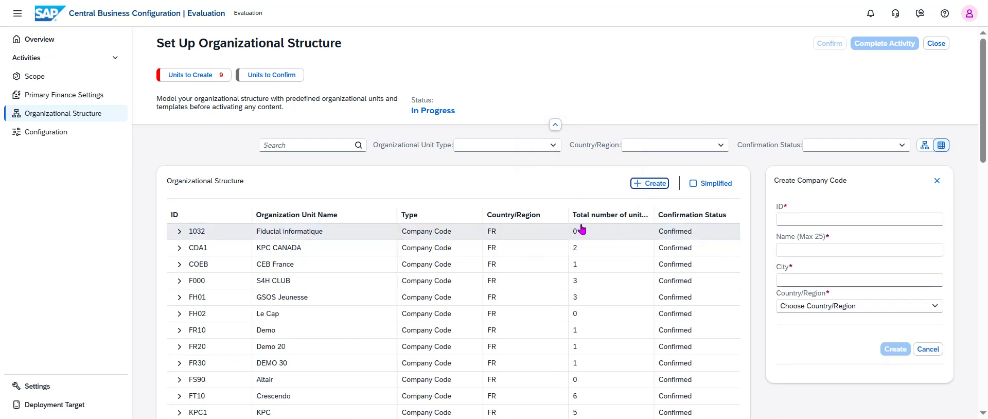
{"action": "left_click", "coordinate": [800, 220]}
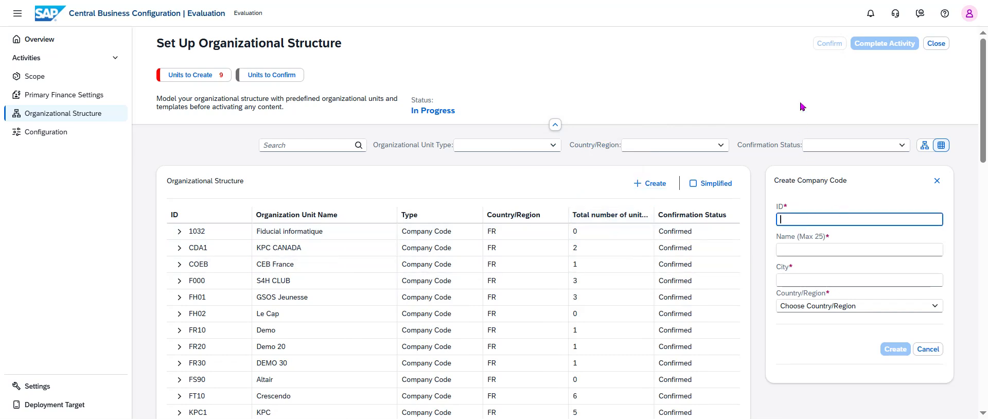
{"action": "type", "text": "1710"}
{"action": "left_click", "coordinate": [823, 250]}
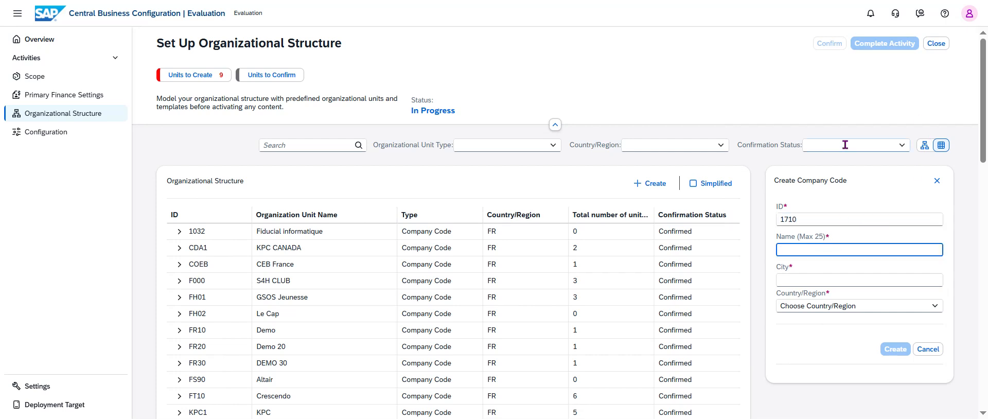
{"action": "type", "text": "KPC GERMANY"}
{"action": "key", "text": "Tab"}
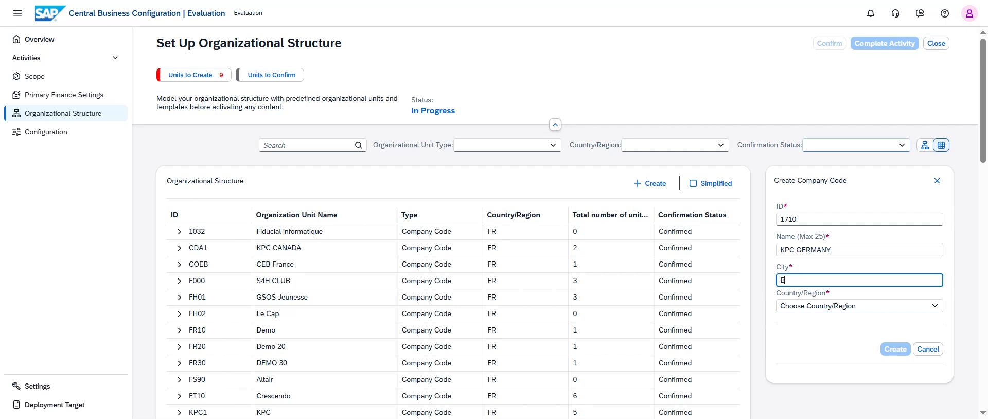
{"action": "type", "text": "BERLIN"}
{"action": "left_click", "coordinate": [875, 307]}
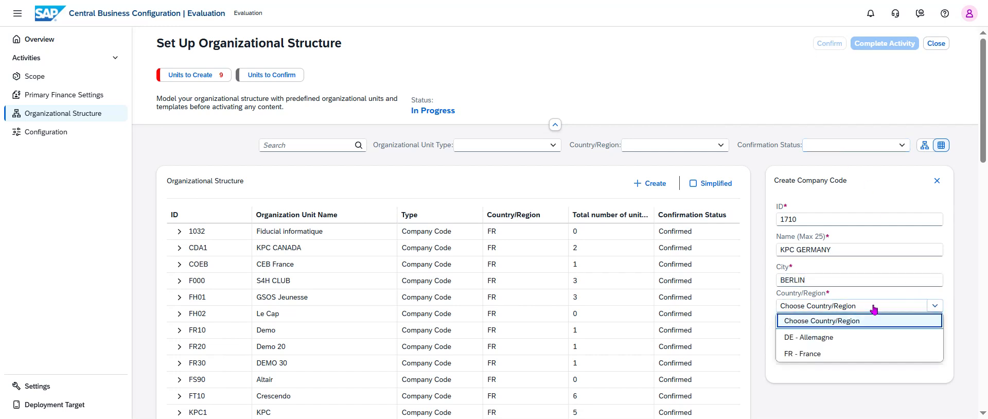
{"action": "left_click", "coordinate": [835, 342]}
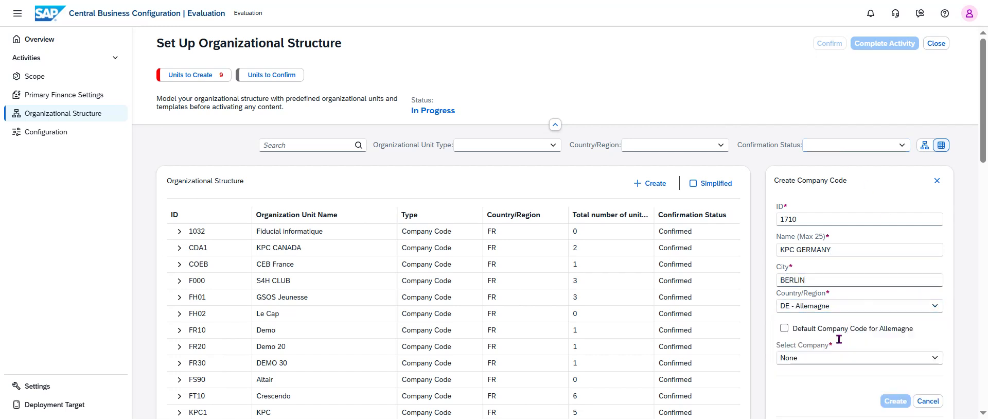
Step: Create a new company with ID 1710 and name KPC DE for the company code
{"action": "scroll", "coordinate": [889, 281], "scroll_direction": "down", "scroll_amount": 1}
{"action": "scroll", "coordinate": [889, 280], "scroll_direction": "down", "scroll_amount": 2}
{"action": "left_click", "coordinate": [926, 295]}
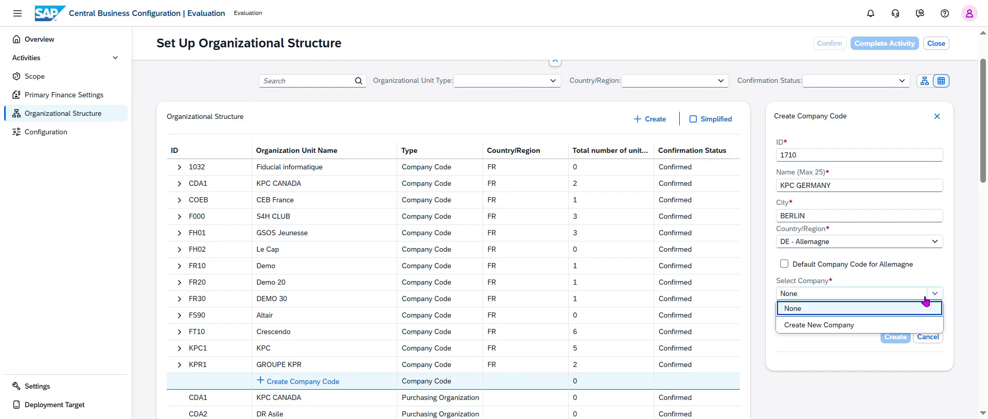
{"action": "left_click", "coordinate": [854, 325]}
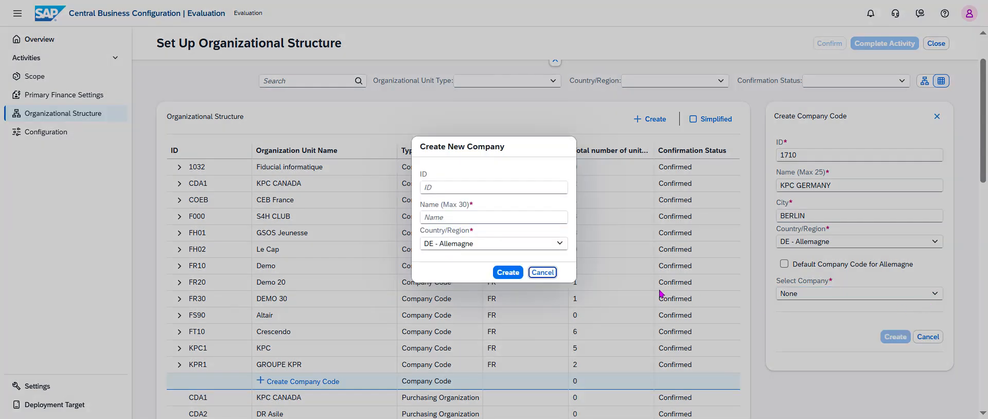
{"action": "left_click", "coordinate": [499, 191]}
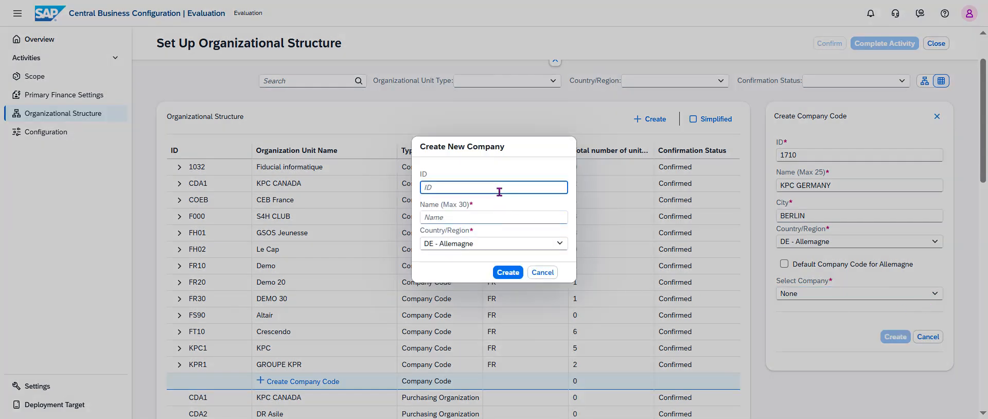
{"action": "type", "text": "1710"}
{"action": "key", "text": "Tab"}
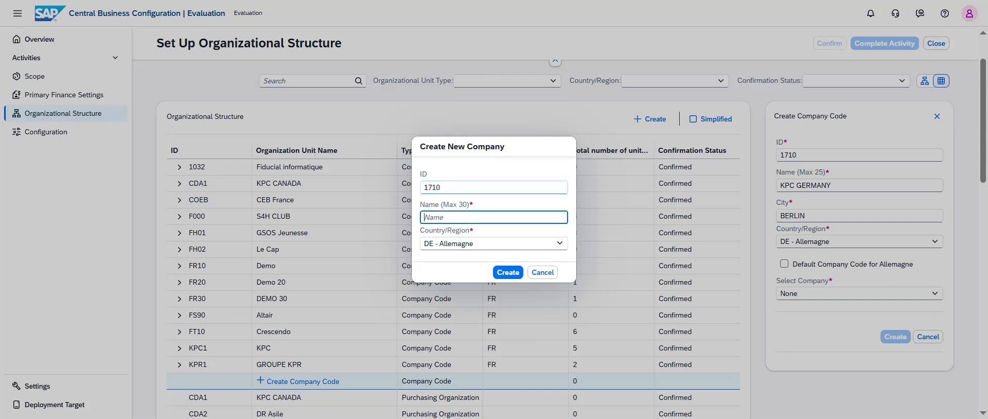
{"action": "type", "text": "KPC DE"}
{"action": "left_click", "coordinate": [508, 274]}
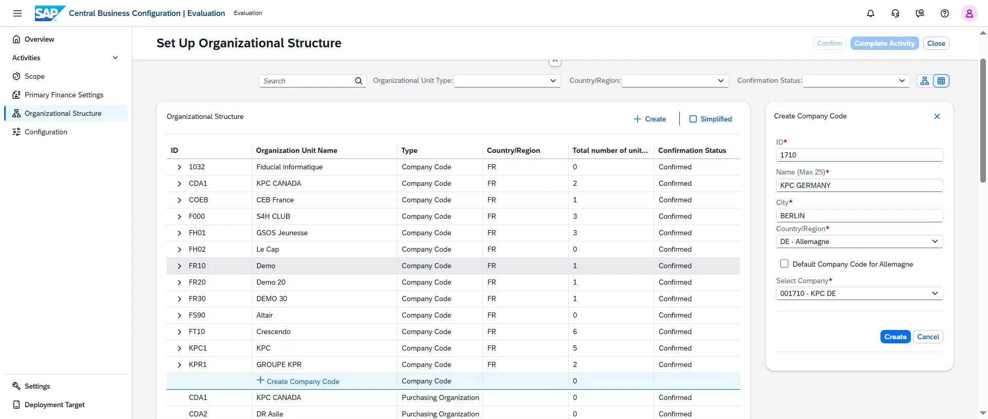
Step: Make KPC GERMANY the default company code for Allemagne and create it
{"action": "left_click", "coordinate": [790, 267]}
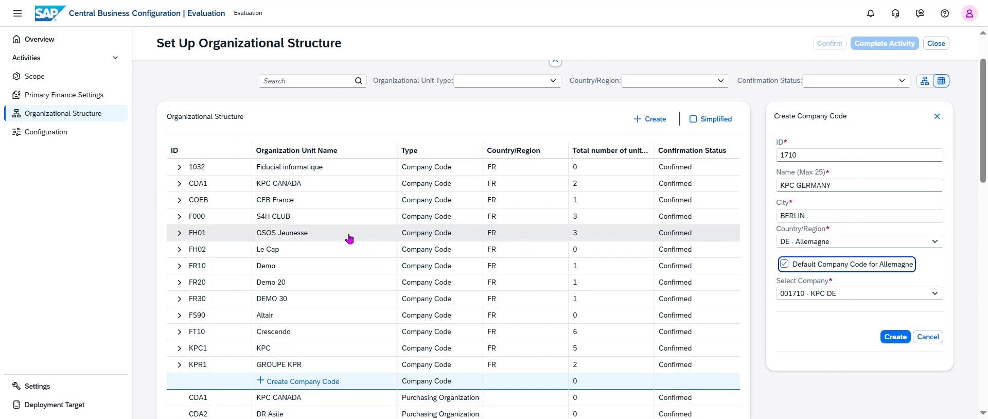
{"action": "scroll", "coordinate": [457, 247], "scroll_direction": "up", "scroll_amount": 1}
{"action": "scroll", "coordinate": [457, 247], "scroll_direction": "up", "scroll_amount": 1}
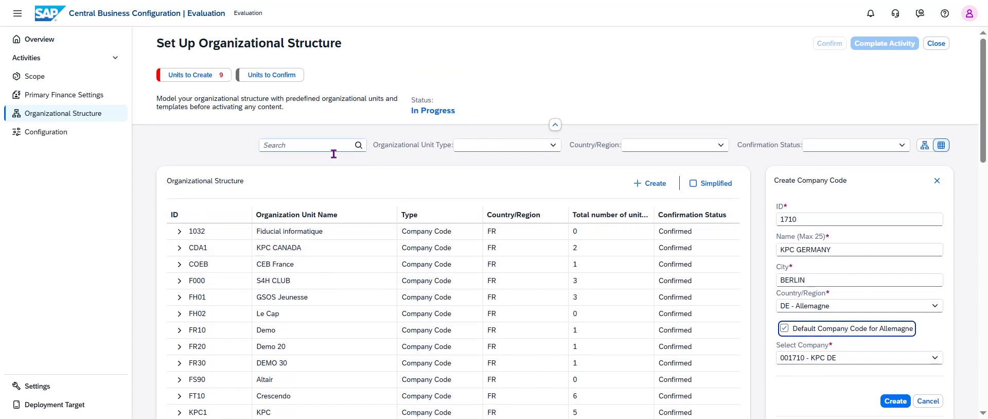
{"action": "left_click", "coordinate": [277, 76]}
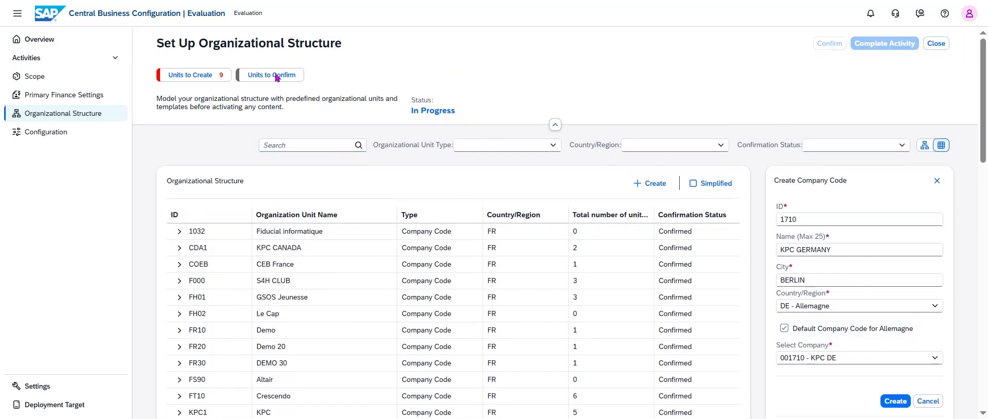
{"action": "left_click", "coordinate": [894, 401]}
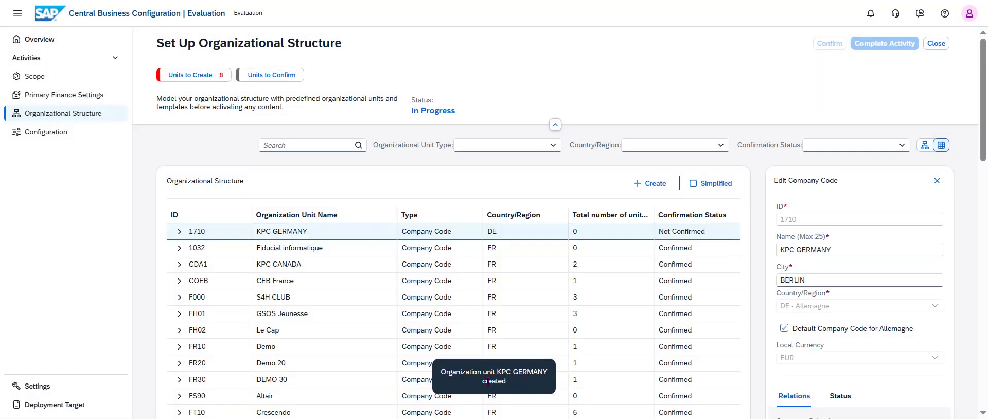
Step: Review the KPC GERMANY company code's details, company relation and available creation actions
{"action": "scroll", "coordinate": [879, 244], "scroll_direction": "down", "scroll_amount": 1}
{"action": "scroll", "coordinate": [878, 244], "scroll_direction": "down", "scroll_amount": 2}
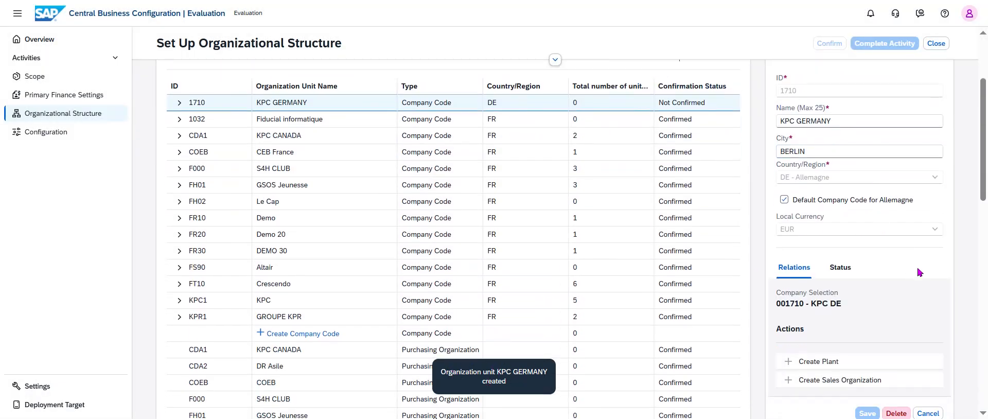
{"action": "scroll", "coordinate": [916, 264], "scroll_direction": "up", "scroll_amount": 3}
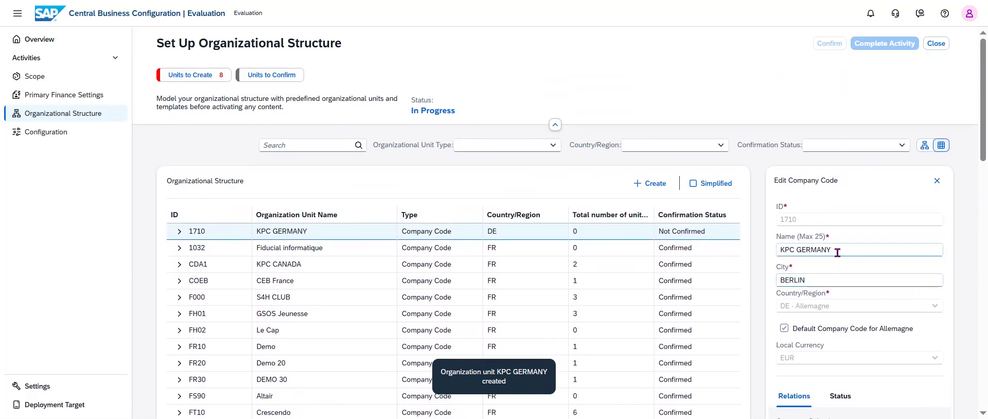
{"action": "scroll", "coordinate": [838, 253], "scroll_direction": "down", "scroll_amount": 2}
{"action": "scroll", "coordinate": [838, 252], "scroll_direction": "down", "scroll_amount": 1}
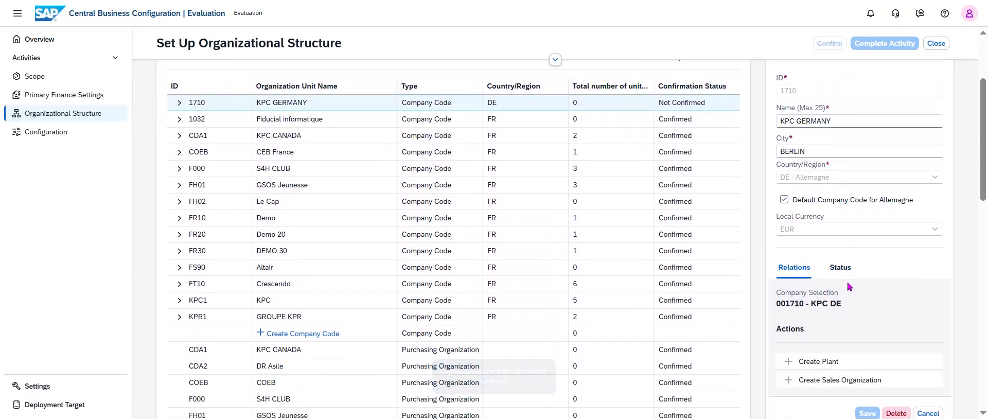
{"action": "scroll", "coordinate": [746, 247], "scroll_direction": "up", "scroll_amount": 3}
{"action": "scroll", "coordinate": [619, 221], "scroll_direction": "down", "scroll_amount": 3}
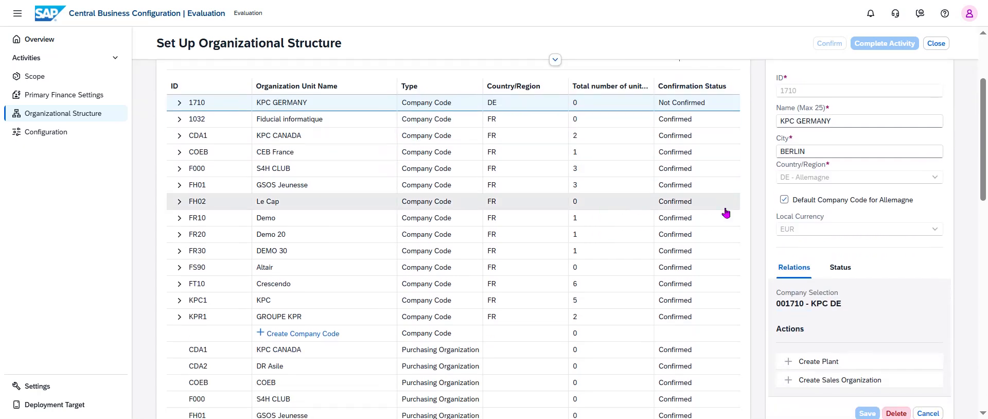
{"action": "scroll", "coordinate": [782, 215], "scroll_direction": "up", "scroll_amount": 1}
{"action": "scroll", "coordinate": [878, 216], "scroll_direction": "down", "scroll_amount": 1}
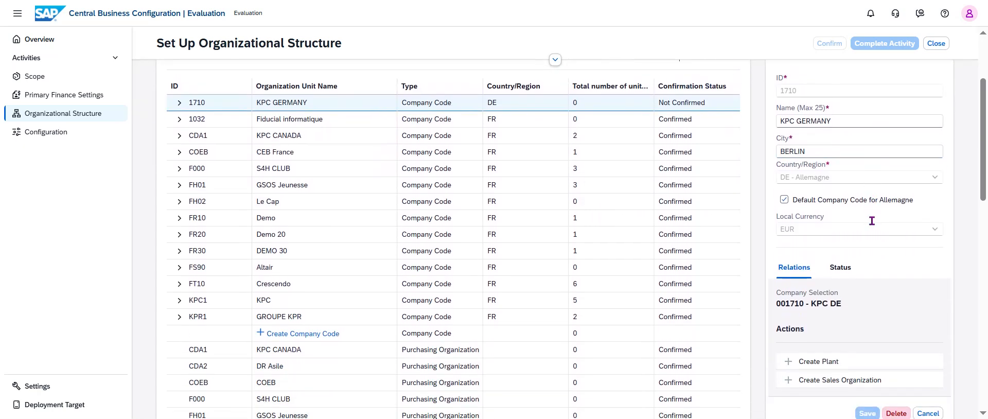
Step: Create a plant under KPC GERMANY with ID 1710, name KPC BERLIN and city BERLIN
{"action": "left_click", "coordinate": [817, 366]}
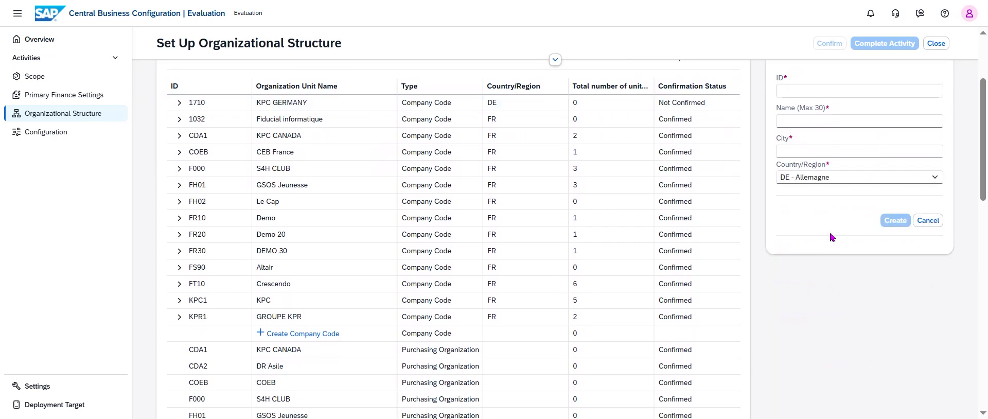
{"action": "scroll", "coordinate": [832, 237], "scroll_direction": "up", "scroll_amount": 2}
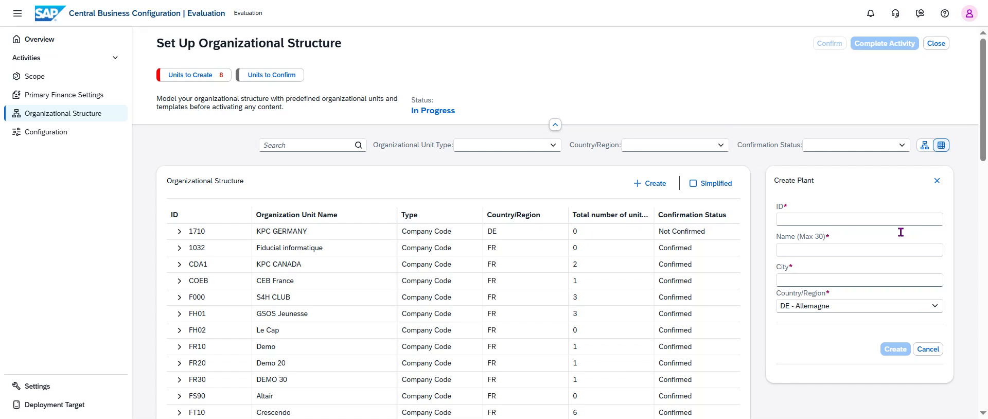
{"action": "left_click", "coordinate": [868, 222]}
{"action": "type", "text": "1"}
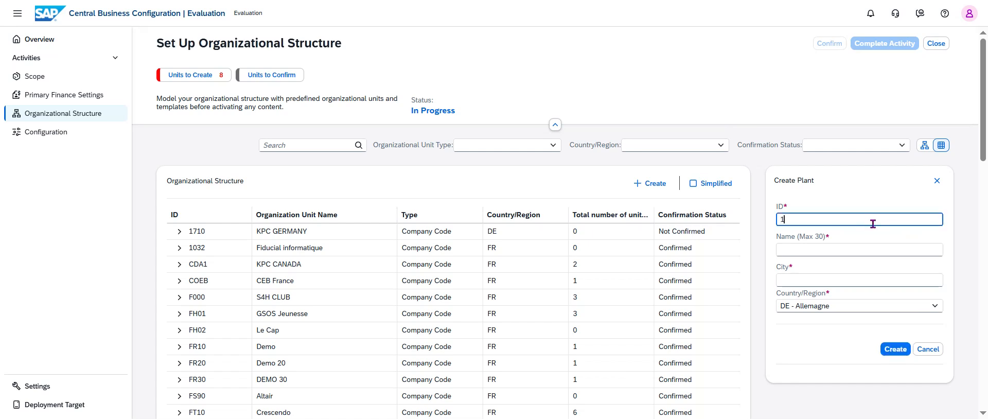
{"action": "type", "text": "710"}
{"action": "key", "text": "Tab"}
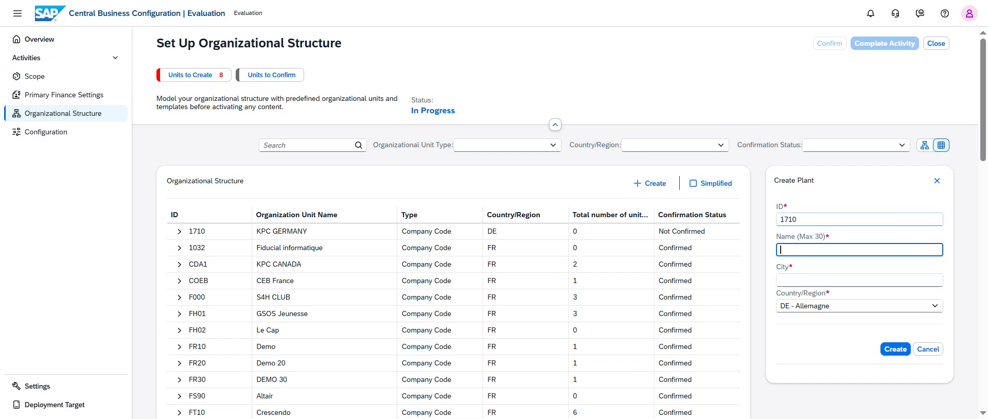
{"action": "type", "text": "KPC BERLIN"}
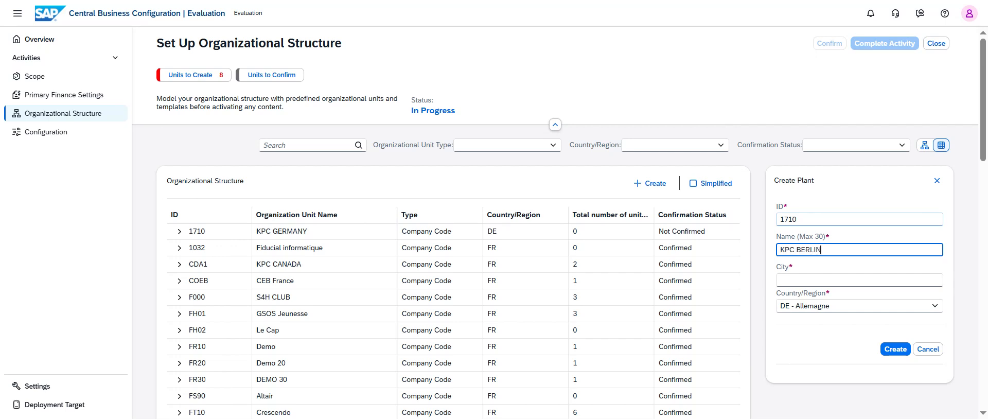
{"action": "key", "text": "Tab"}
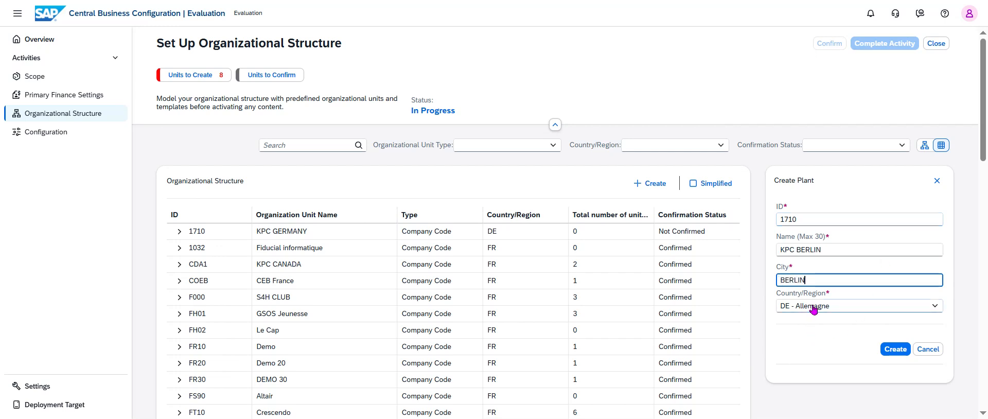
{"action": "left_click", "coordinate": [896, 349]}
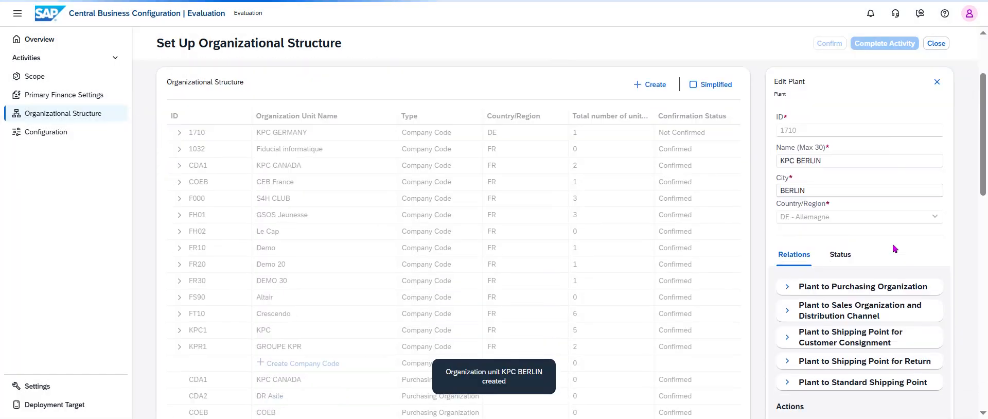
Step: Review the KPC BERLIN plant's relations and actions, and check which mandatory units remain to create
{"action": "scroll", "coordinate": [906, 291], "scroll_direction": "down", "scroll_amount": 10}
{"action": "scroll", "coordinate": [906, 291], "scroll_direction": "up", "scroll_amount": 5}
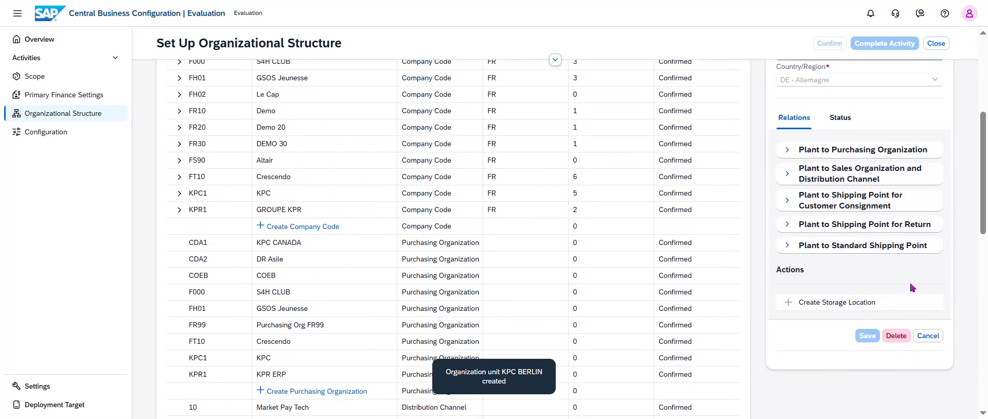
{"action": "scroll", "coordinate": [916, 286], "scroll_direction": "down", "scroll_amount": 2}
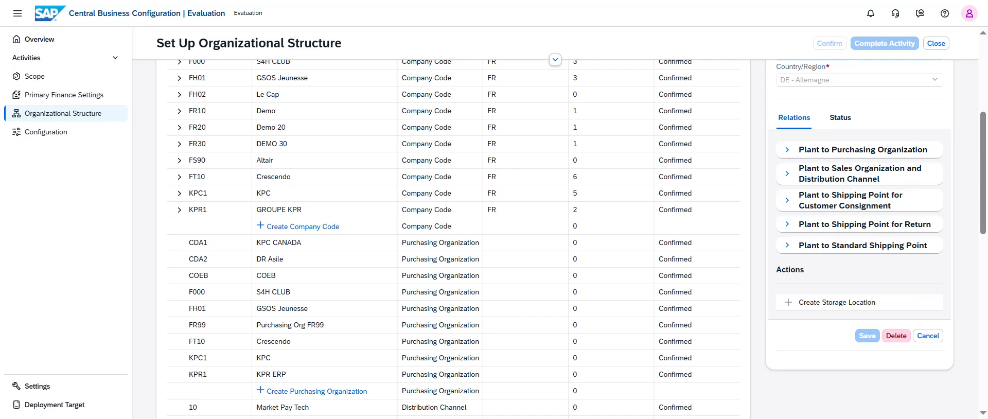
{"action": "scroll", "coordinate": [778, 347], "scroll_direction": "up", "scroll_amount": 6}
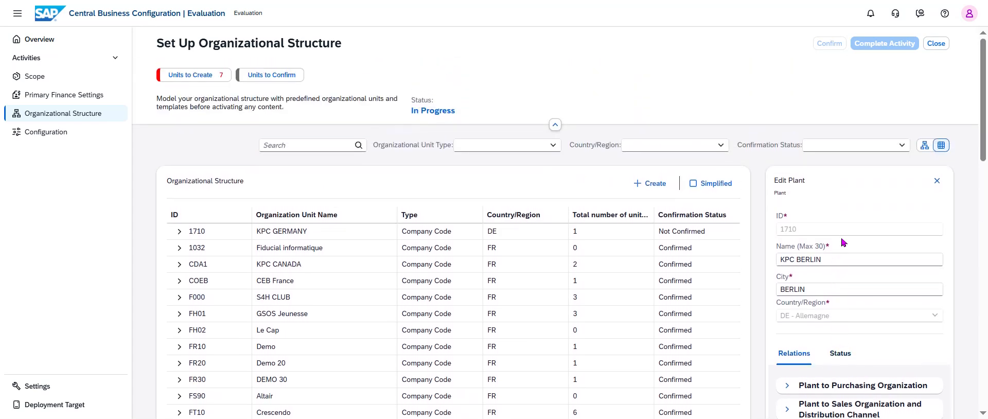
{"action": "left_click", "coordinate": [206, 75]}
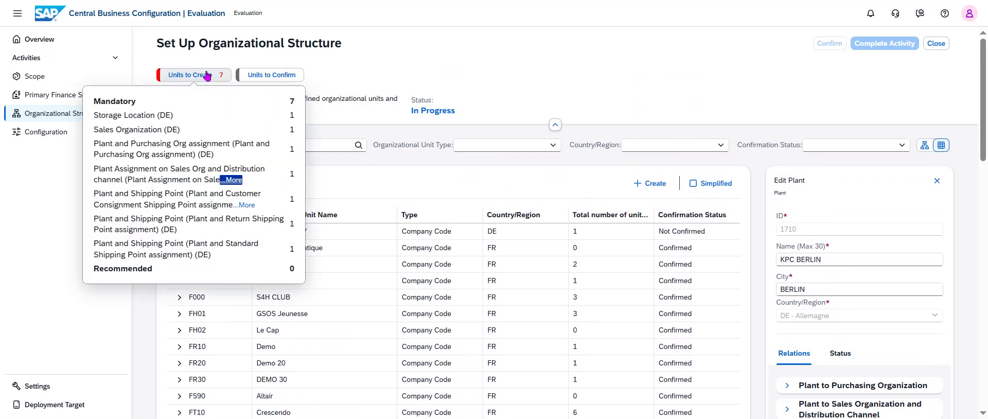
{"action": "left_click", "coordinate": [409, 83]}
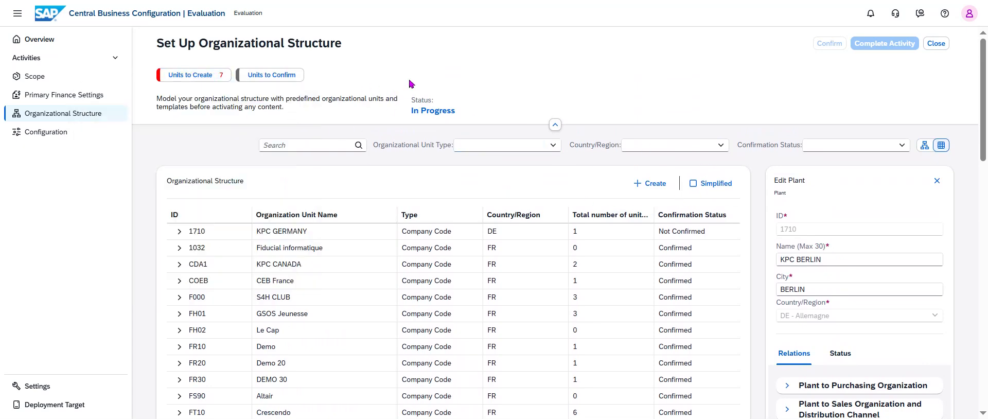
Step: Start a new storage location under the KPC BERLIN plant and give it the ID 1710
{"action": "scroll", "coordinate": [688, 282], "scroll_direction": "down", "scroll_amount": 5}
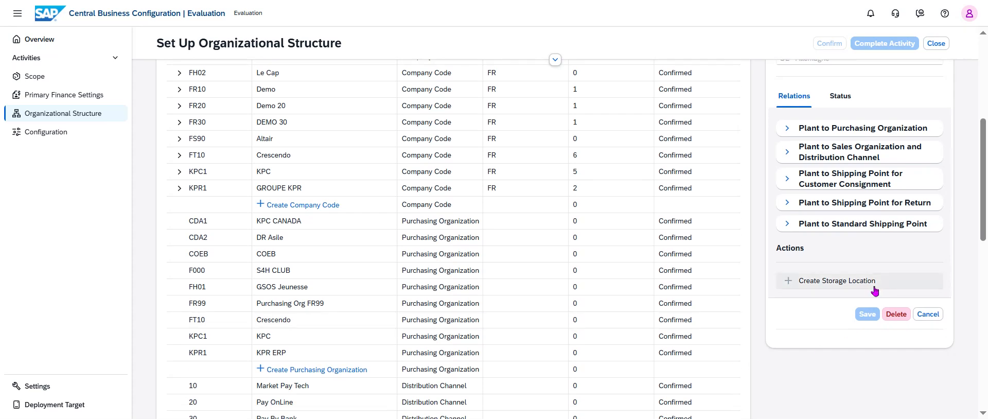
{"action": "left_click", "coordinate": [836, 280]}
{"action": "scroll", "coordinate": [875, 319], "scroll_direction": "up", "scroll_amount": 5}
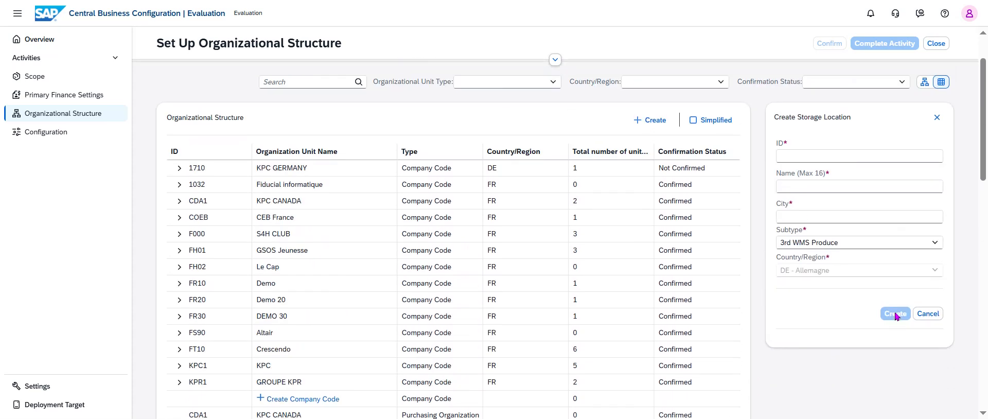
{"action": "left_click", "coordinate": [818, 218]}
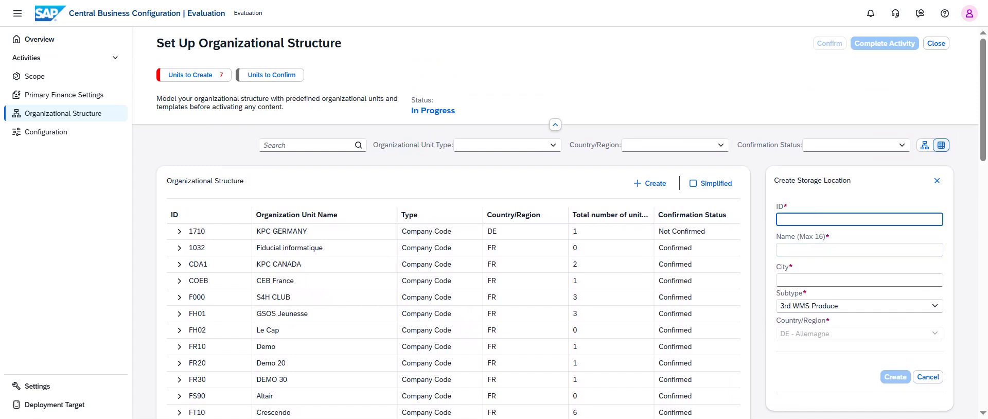
{"action": "type", "text": "1710"}
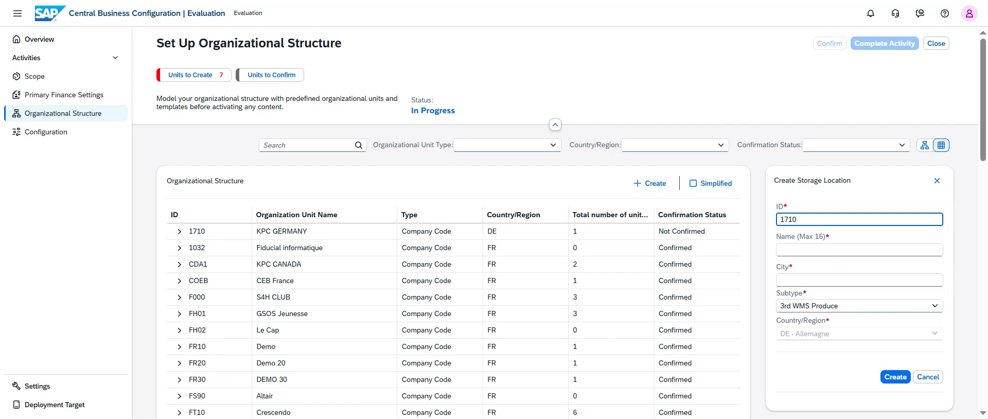
{"action": "key", "text": "Tab"}
{"action": "type", "text": "C"}
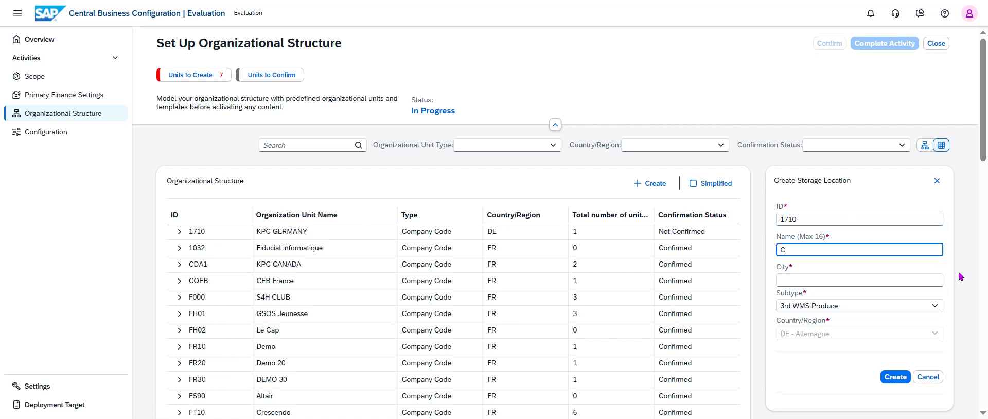
{"action": "type", "text": "entral Storage"}
{"action": "key", "text": "BackSpace"}
{"action": "key", "text": "BackSpace"}
{"action": "key", "text": "BackSpace"}
{"action": "key", "text": "BackSpace"}
{"action": "key", "text": "BackSpace"}
{"action": "key", "text": "BackSpace"}
{"action": "key", "text": "BackSpace"}
{"action": "key", "text": "BackSpace"}
{"action": "key", "text": "BackSpace"}
{"action": "key", "text": "BackSpace"}
{"action": "key", "text": "BackSpace"}
{"action": "key", "text": "BackSpace"}
{"action": "key", "text": "BackSpace"}
{"action": "key", "text": "BackSpace"}
{"action": "key", "text": "BackSpace"}
{"action": "type", "text": "Centra"}
{"action": "key", "text": "BackSpace"}
{"action": "key", "text": "BackSpace"}
{"action": "key", "text": "BackSpace"}
{"action": "key", "text": "BackSpace"}
{"action": "key", "text": "BackSpace"}
{"action": "key", "text": "BackSpace"}
{"action": "key", "text": "BackSpace"}
{"action": "type", "text": "Storage location"}
Step: Set the storage location's subtype and name to Raw Material, enter Berlin as its city and create it
{"action": "left_click", "coordinate": [934, 307]}
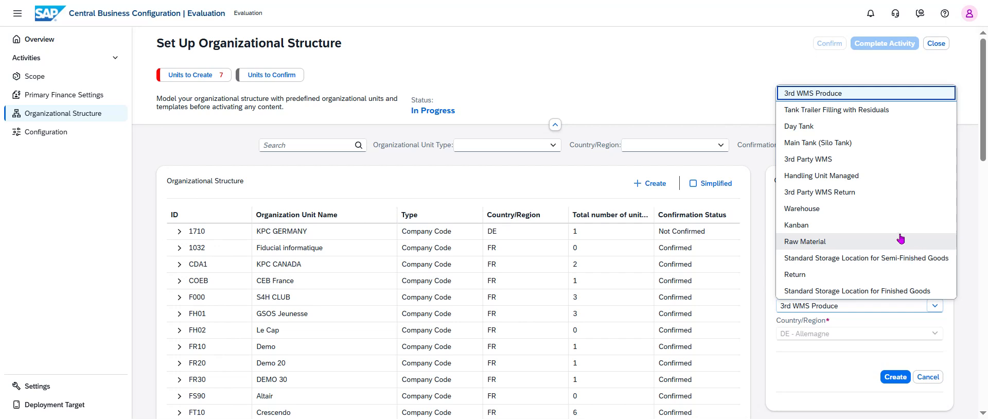
{"action": "left_click", "coordinate": [873, 240]}
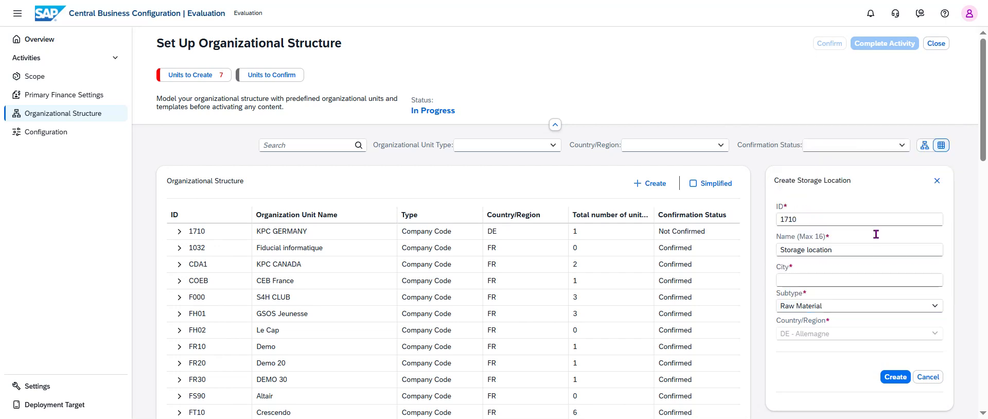
{"action": "left_click", "coordinate": [839, 245]}
{"action": "left_click_drag", "start_coordinate": [839, 245], "coordinate": [776, 257]}
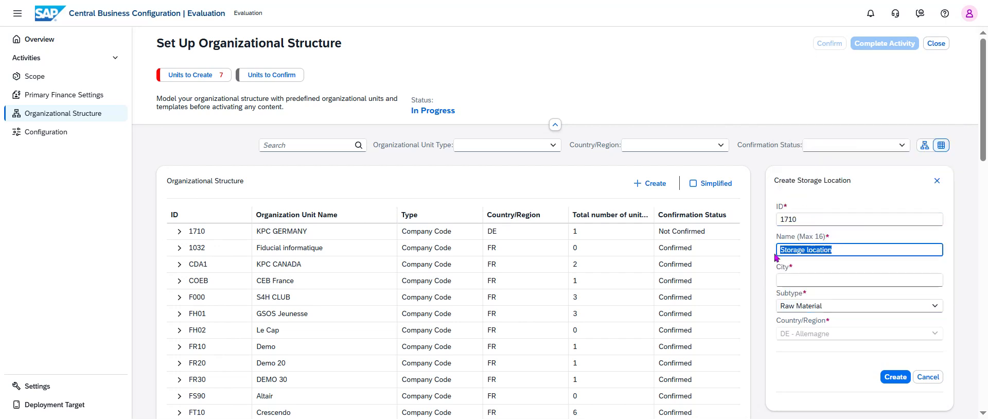
{"action": "type", "text": "Raw Material"}
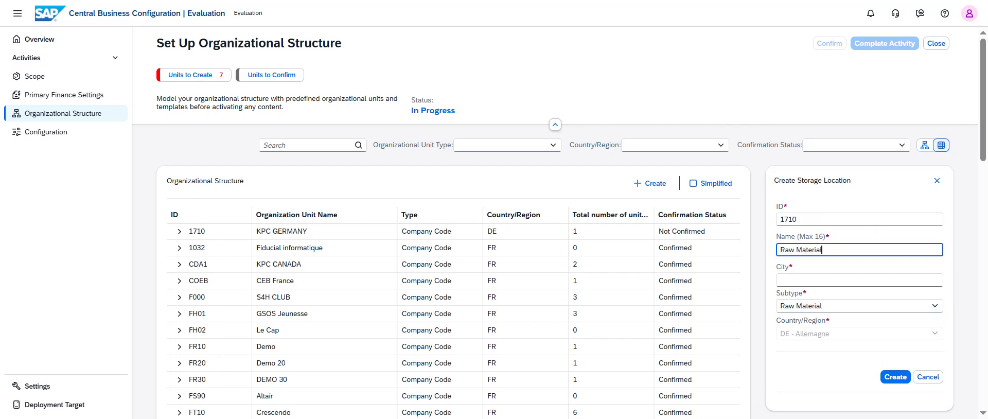
{"action": "left_click", "coordinate": [838, 278]}
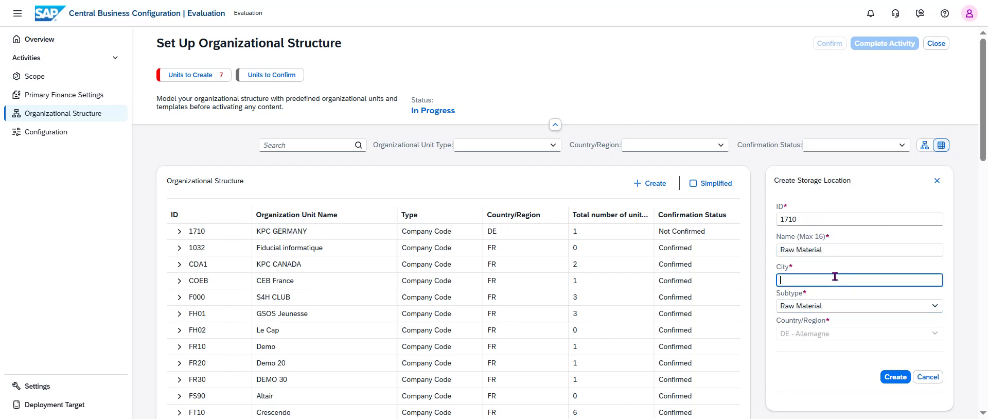
{"action": "type", "text": "Berlin"}
{"action": "scroll", "coordinate": [839, 275], "scroll_direction": "down", "scroll_amount": 2}
{"action": "left_click", "coordinate": [894, 313]}
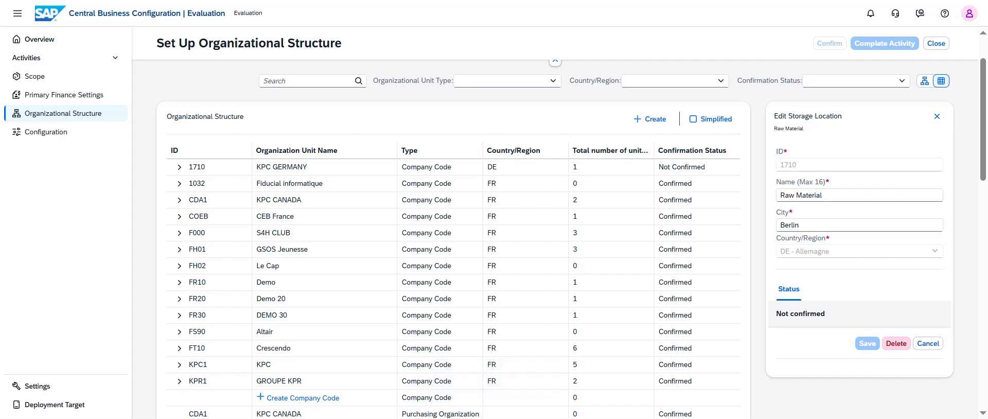
Step: Start a new sales organization under the KPC GERMANY company code and give it the ID 1710
{"action": "scroll", "coordinate": [895, 265], "scroll_direction": "up", "scroll_amount": 2}
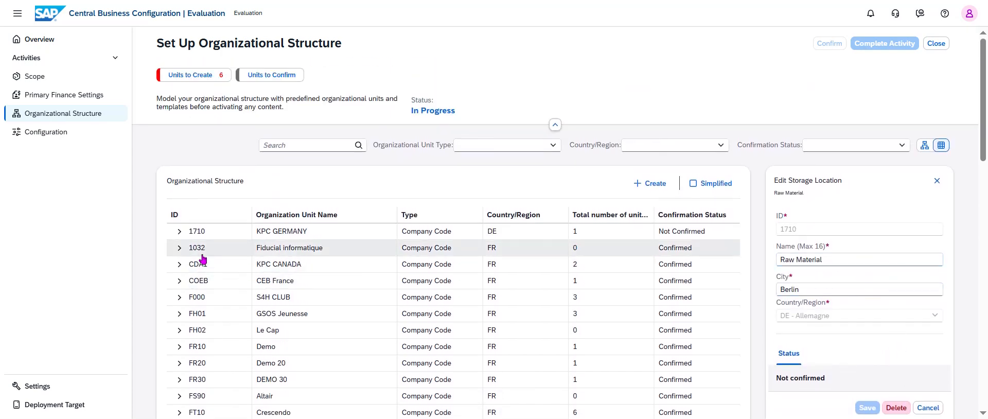
{"action": "left_click", "coordinate": [179, 231]}
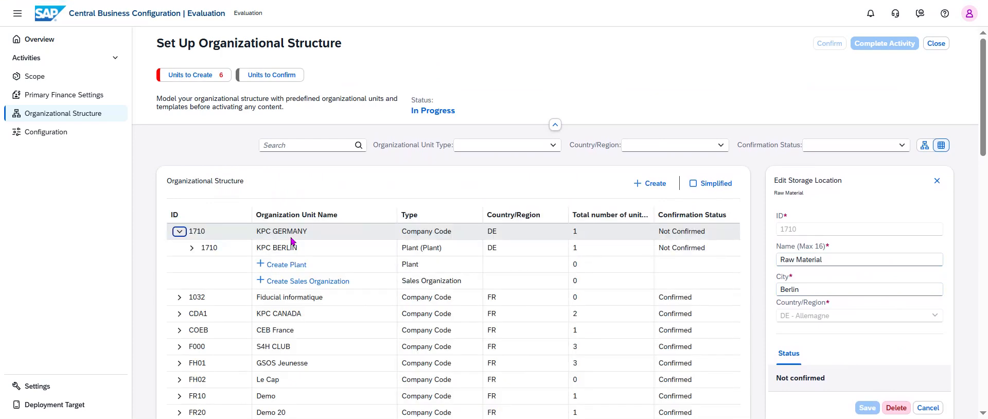
{"action": "left_click", "coordinate": [266, 234]}
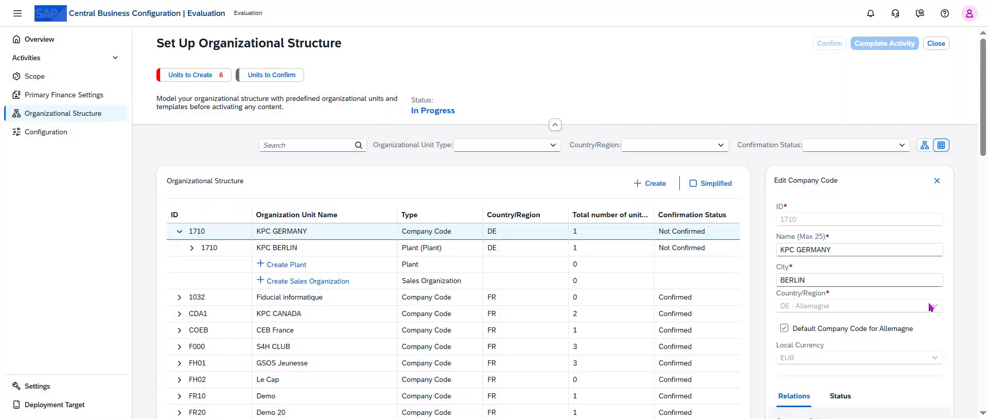
{"action": "scroll", "coordinate": [919, 305], "scroll_direction": "down", "scroll_amount": 5}
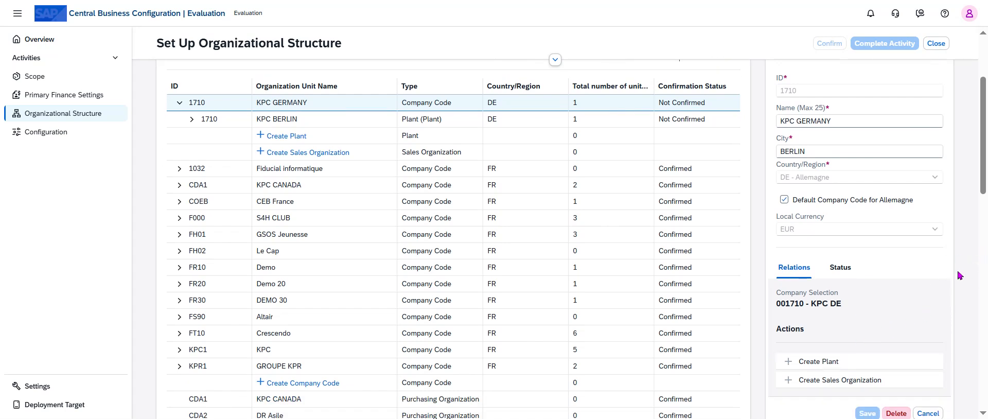
{"action": "left_click", "coordinate": [856, 382]}
{"action": "scroll", "coordinate": [830, 230], "scroll_direction": "up", "scroll_amount": 3}
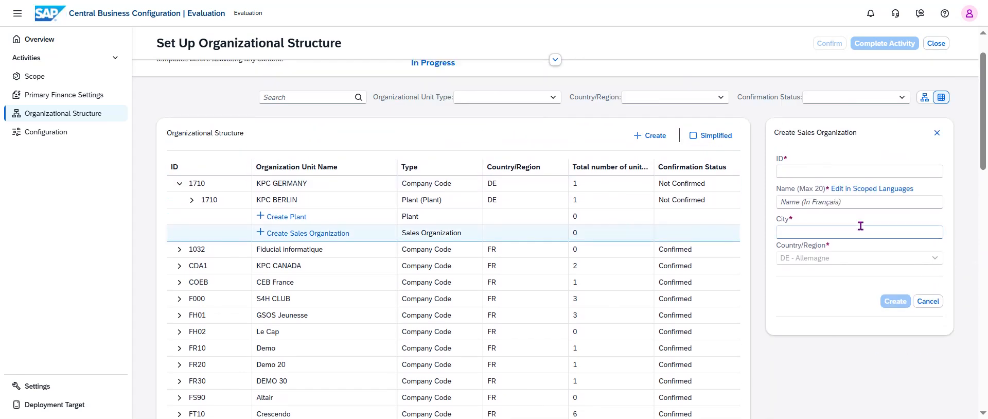
{"action": "left_click", "coordinate": [827, 219]}
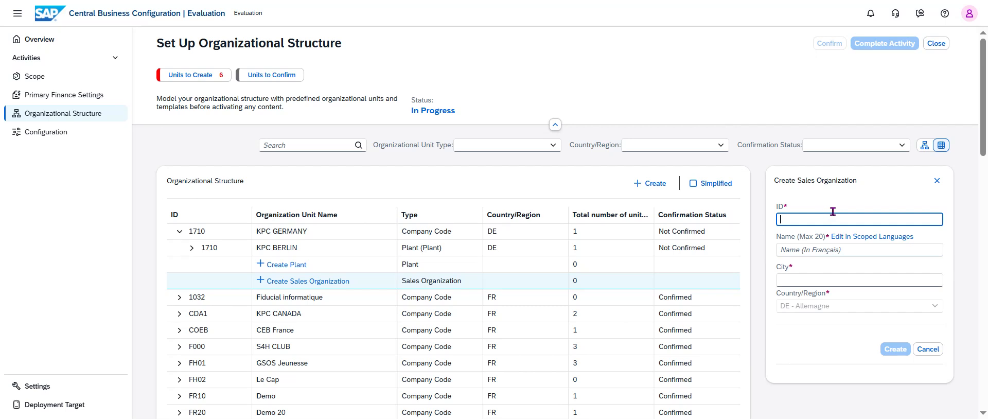
{"action": "type", "text": "1710"}
{"action": "key", "text": "Tab"}
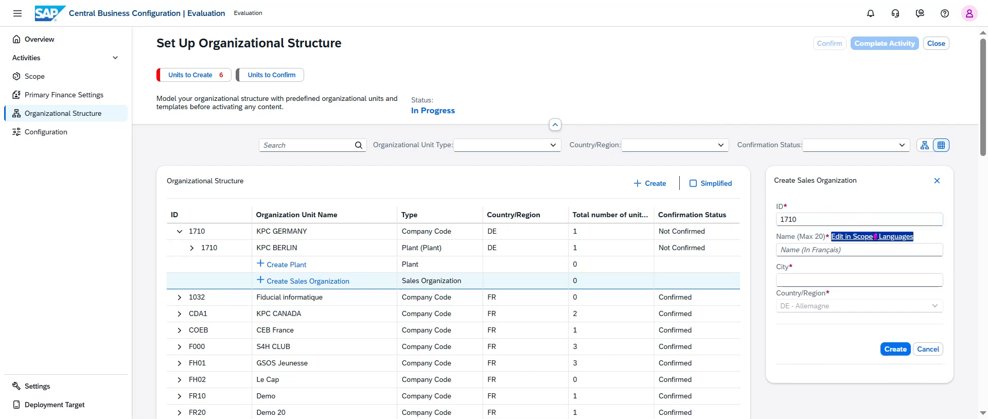
Step: Name the sales organization KPC GERMANY, set its city to BERLIN and create it
{"action": "left_click", "coordinate": [854, 244]}
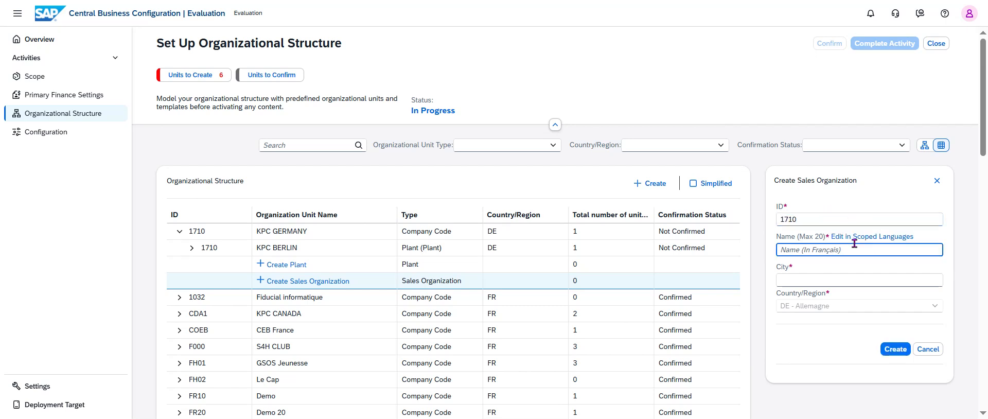
{"action": "type", "text": "KPC GE"}
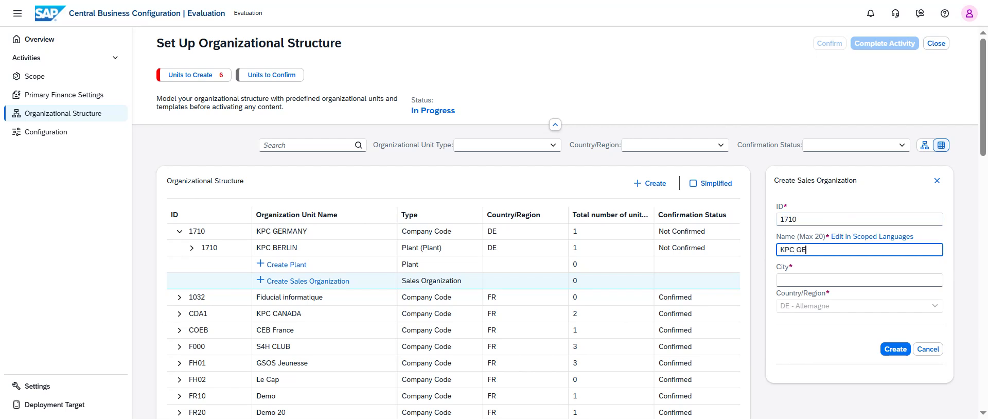
{"action": "type", "text": "RMANY"}
{"action": "key", "text": "Tab"}
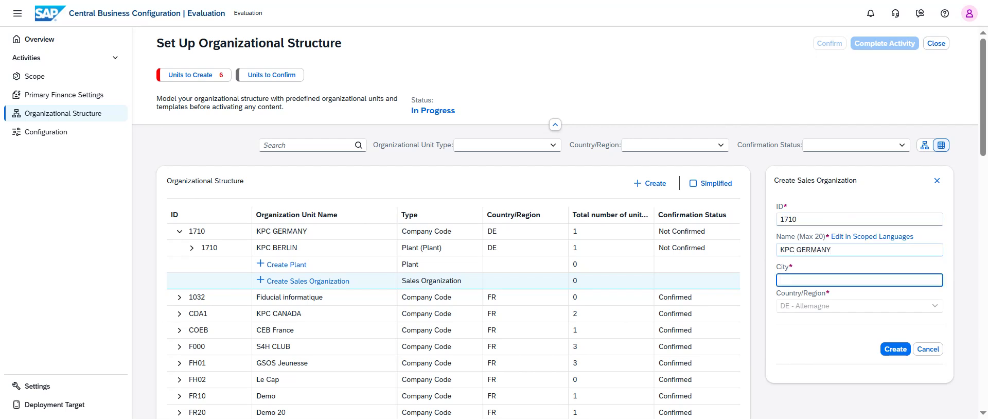
{"action": "type", "text": "BERLIN"}
{"action": "left_click", "coordinate": [891, 349]}
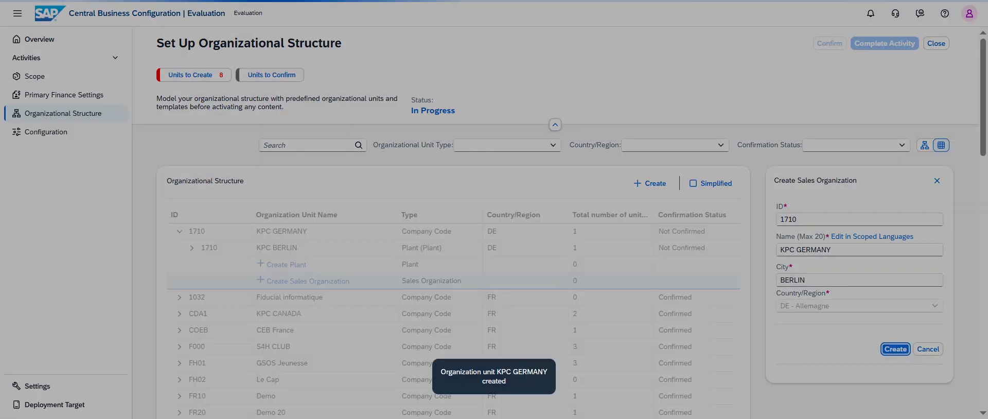
Step: Examine the KPC GERMANY sales organization's relations and the assignment options for plant and distribution channel
{"action": "scroll", "coordinate": [555, 237], "scroll_direction": "down", "scroll_amount": 5}
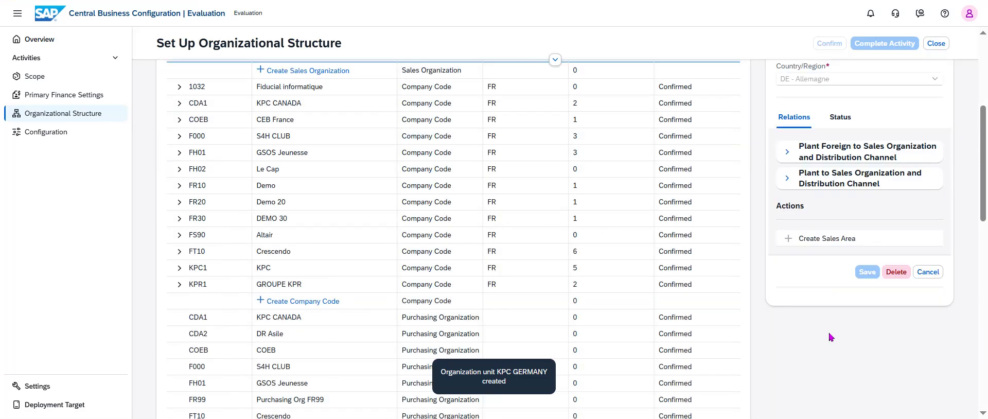
{"action": "scroll", "coordinate": [830, 338], "scroll_direction": "up", "scroll_amount": 3}
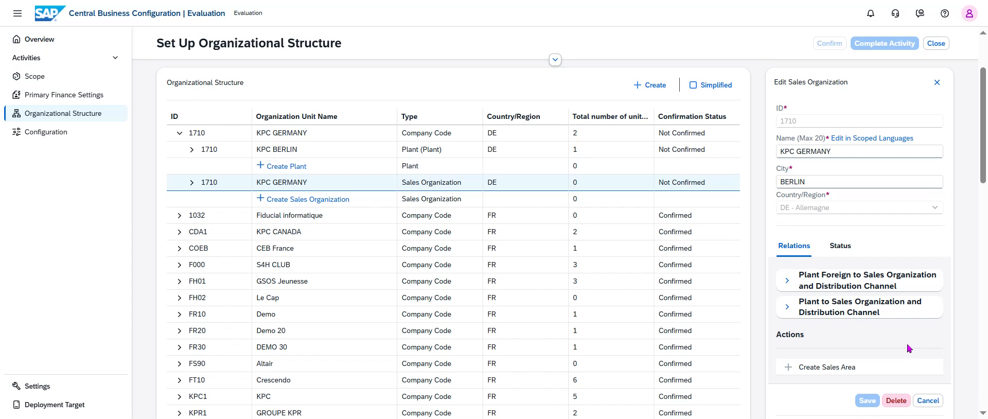
{"action": "scroll", "coordinate": [833, 335], "scroll_direction": "down", "scroll_amount": 2}
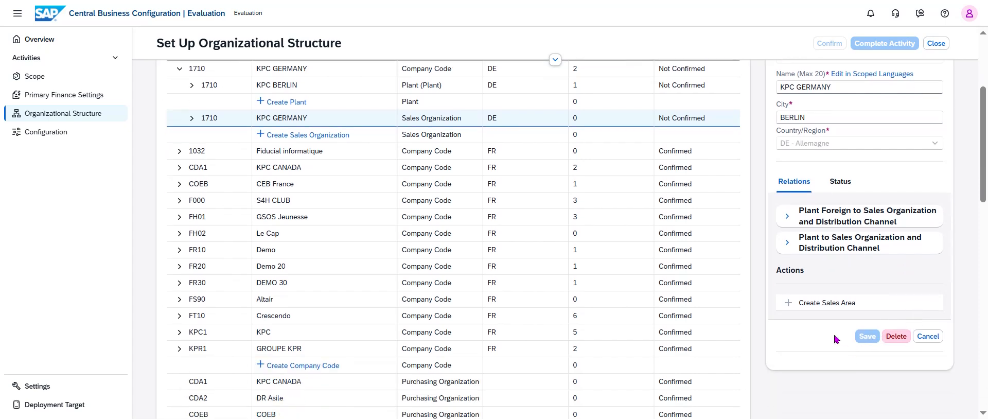
{"action": "left_click", "coordinate": [786, 242]}
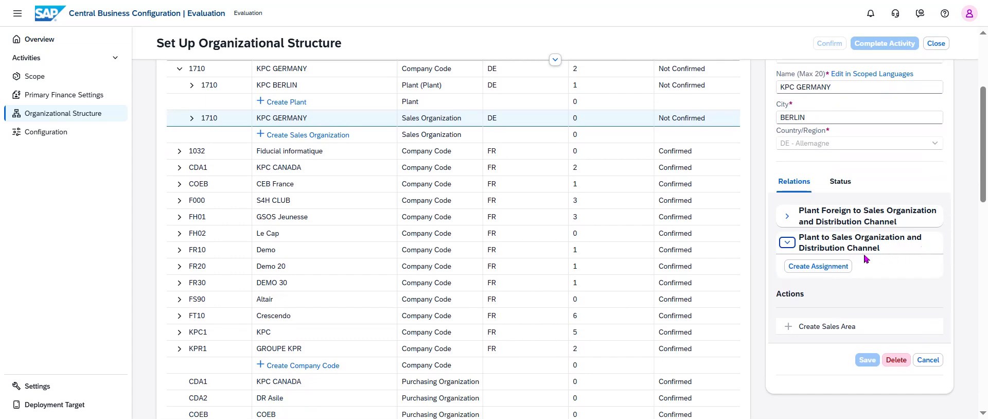
{"action": "left_click", "coordinate": [843, 266]}
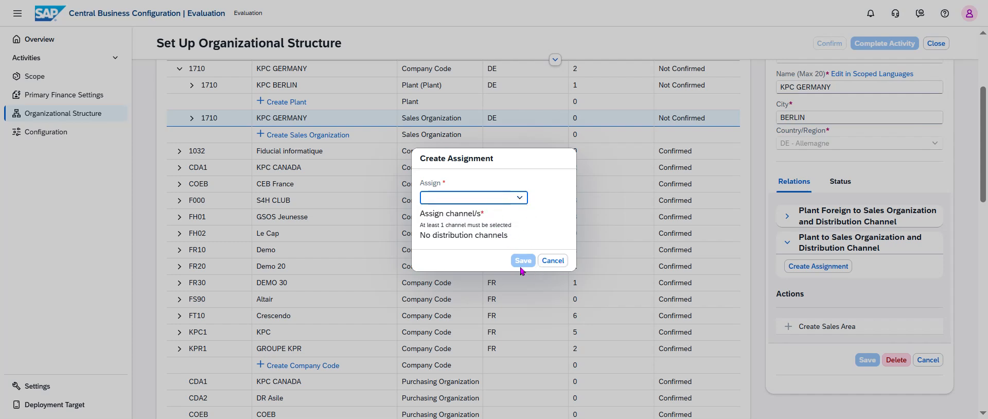
{"action": "left_click", "coordinate": [553, 260]}
{"action": "scroll", "coordinate": [490, 280], "scroll_direction": "up", "scroll_amount": 3}
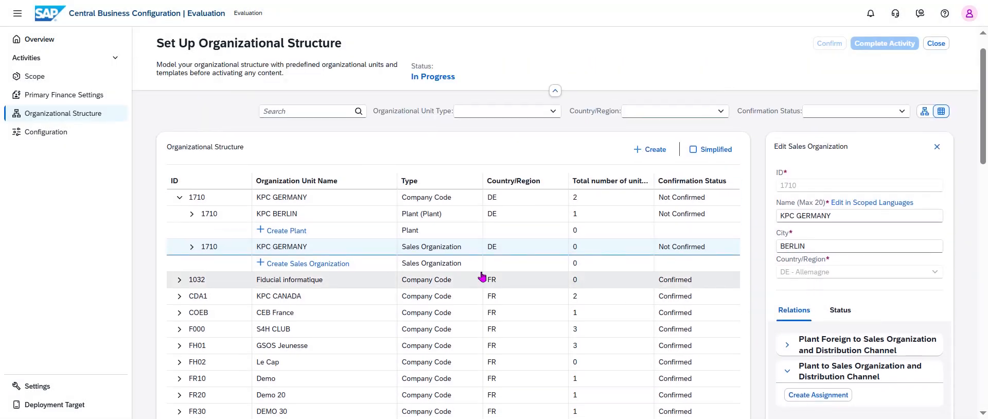
Step: Review the KPC BERLIN plant's relations and look through the unit types in the organizational structure list
{"action": "left_click", "coordinate": [304, 221]}
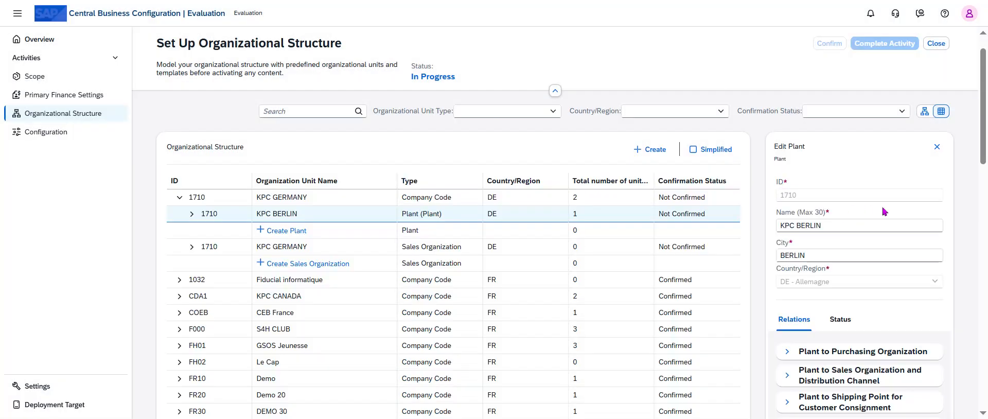
{"action": "scroll", "coordinate": [898, 252], "scroll_direction": "down", "scroll_amount": 2}
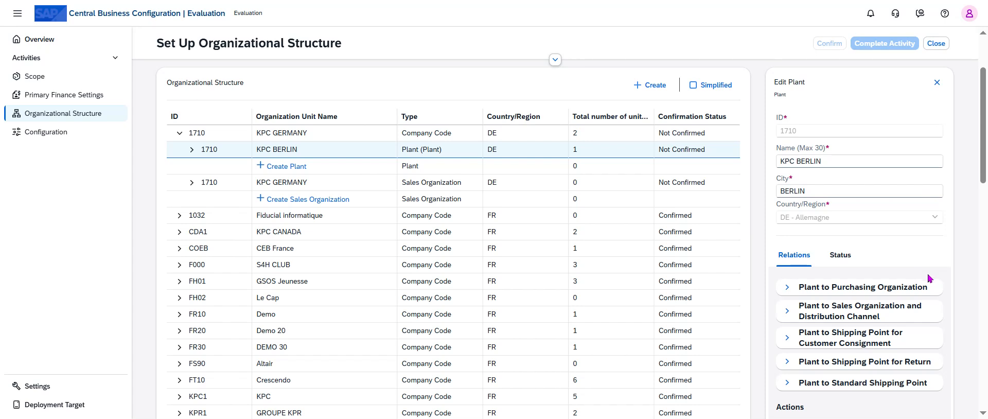
{"action": "scroll", "coordinate": [935, 272], "scroll_direction": "down", "scroll_amount": 1}
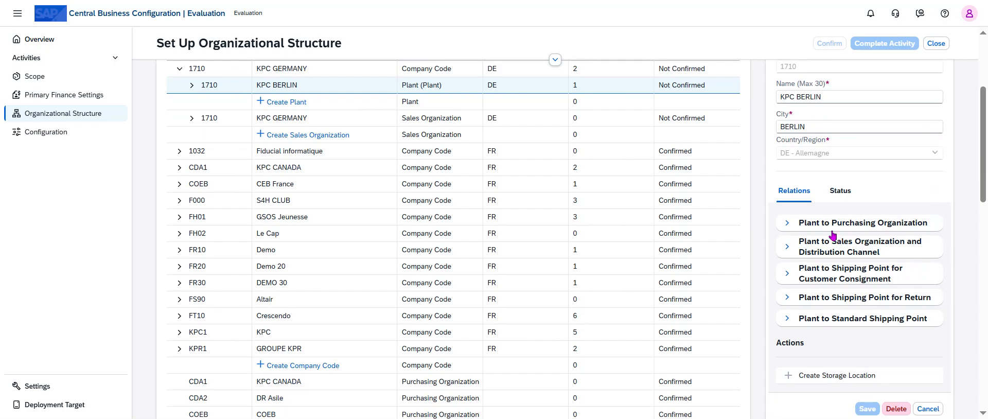
{"action": "scroll", "coordinate": [463, 236], "scroll_direction": "down", "scroll_amount": 5}
{"action": "scroll", "coordinate": [409, 236], "scroll_direction": "down", "scroll_amount": 3}
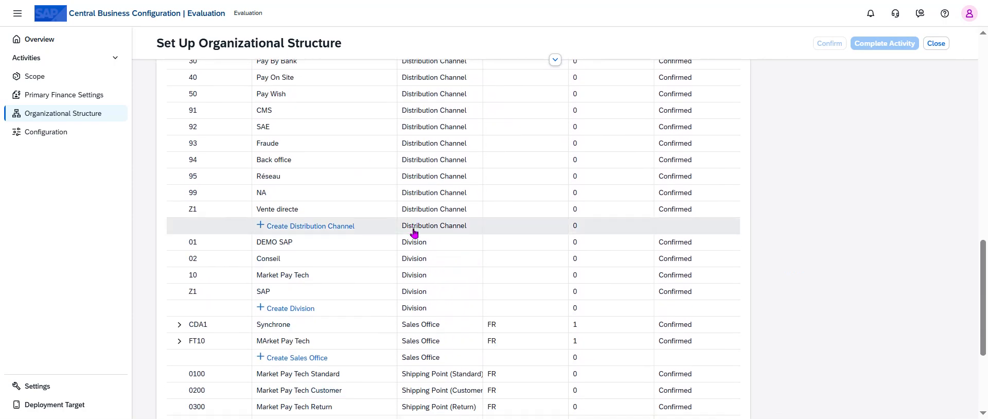
{"action": "scroll", "coordinate": [466, 214], "scroll_direction": "down", "scroll_amount": 1}
{"action": "scroll", "coordinate": [467, 213], "scroll_direction": "up", "scroll_amount": 9}
{"action": "scroll", "coordinate": [468, 213], "scroll_direction": "up", "scroll_amount": 3}
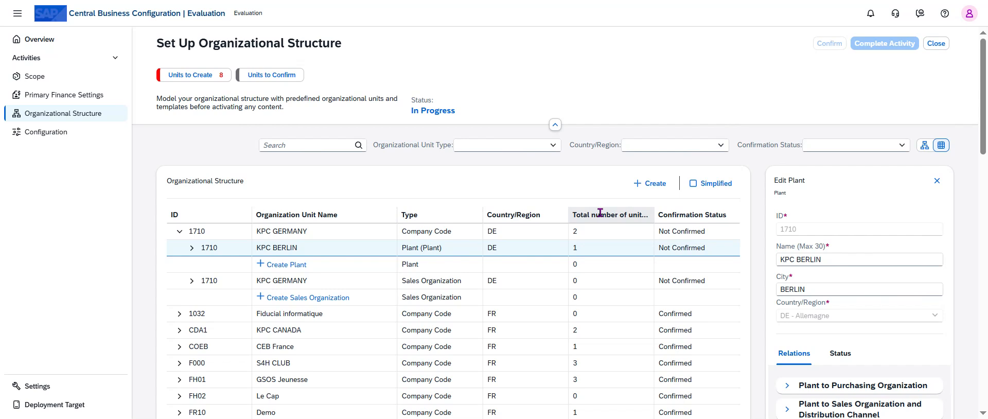
Step: Start a new purchasing organization with the ID 1710 and the name KPC GERMANY
{"action": "left_click", "coordinate": [651, 183]}
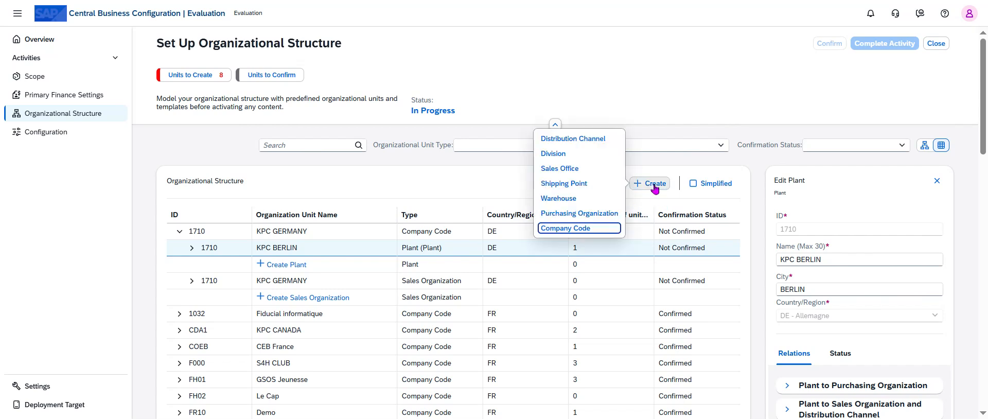
{"action": "left_click", "coordinate": [597, 215]}
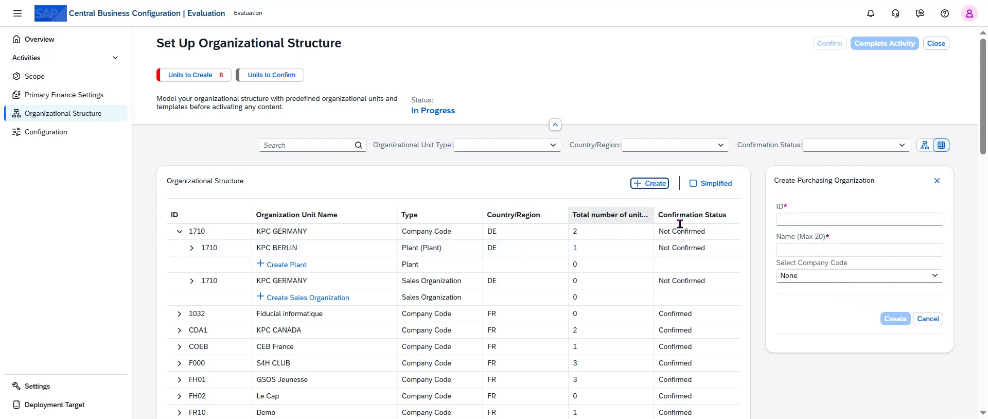
{"action": "left_click", "coordinate": [833, 220]}
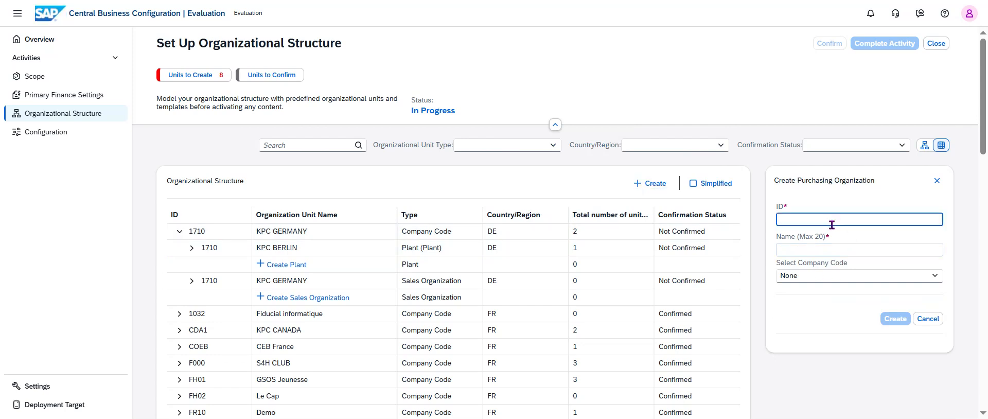
{"action": "type", "text": "1710"}
{"action": "key", "text": "Tab"}
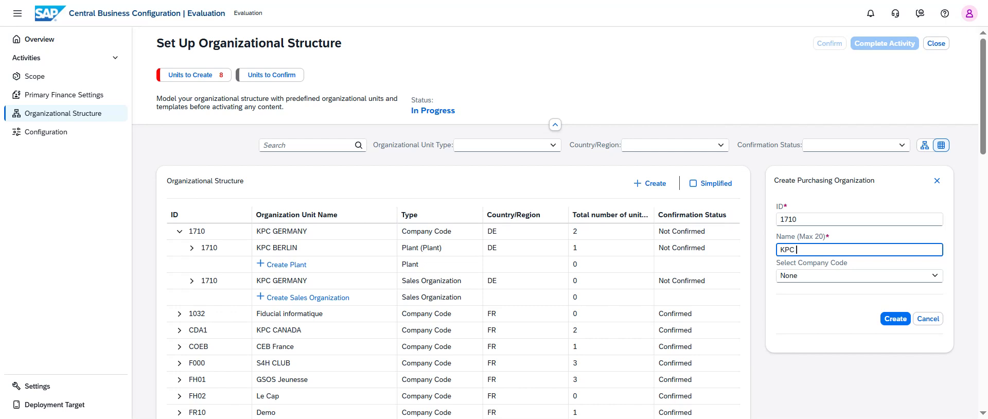
{"action": "type", "text": "KPC GERMANY"}
{"action": "key", "text": "Tab"}
Step: Link the new purchasing organization to company code 1710 - KPC GERMANY and create it
{"action": "left_click", "coordinate": [829, 284]}
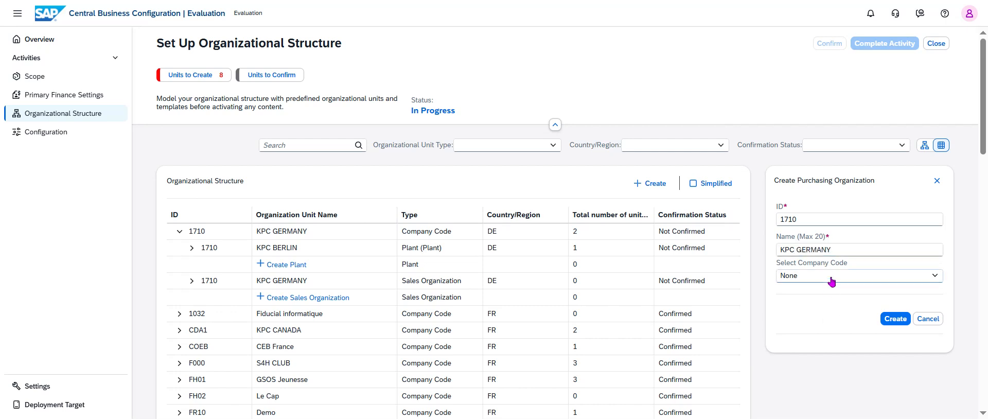
{"action": "left_click", "coordinate": [831, 279]}
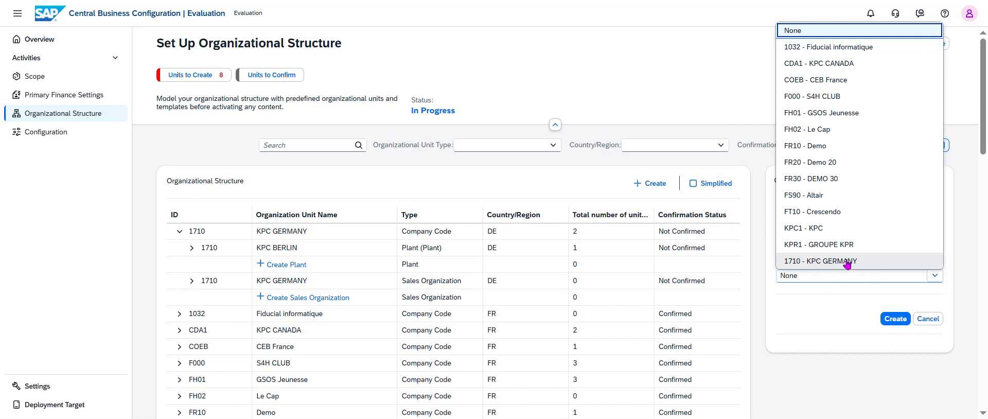
{"action": "left_click", "coordinate": [847, 262]}
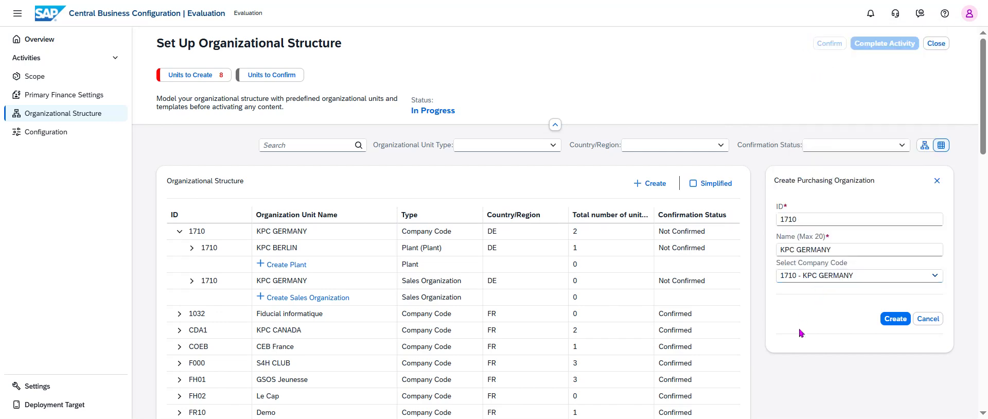
{"action": "left_click", "coordinate": [895, 321]}
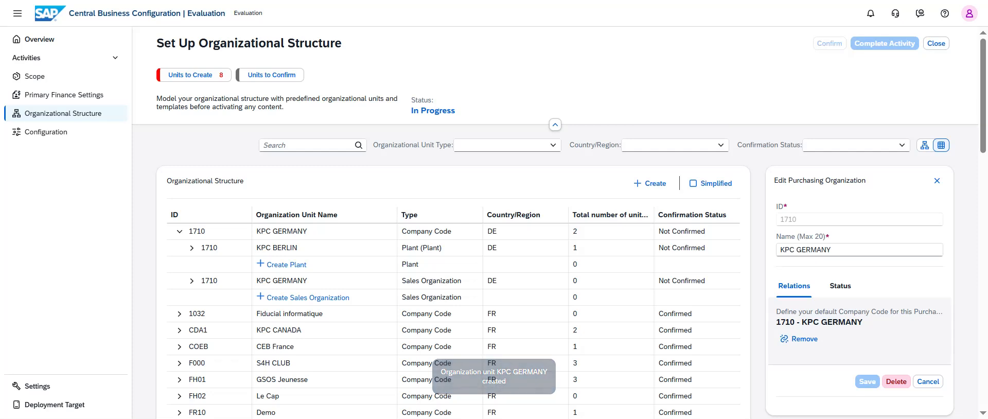
Step: Assign the KPC BERLIN plant to the purchasing organization 1710: KPC GERMANY and save the assignment
{"action": "scroll", "coordinate": [875, 319], "scroll_direction": "down", "scroll_amount": 2}
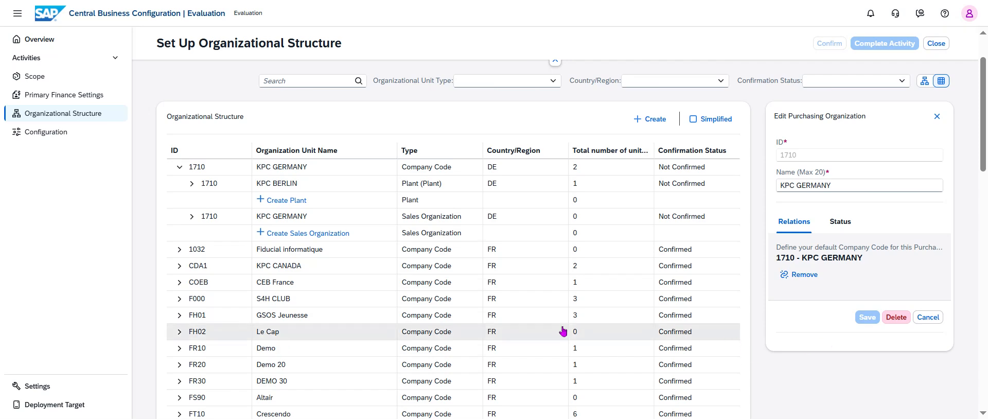
{"action": "left_click", "coordinate": [296, 188]}
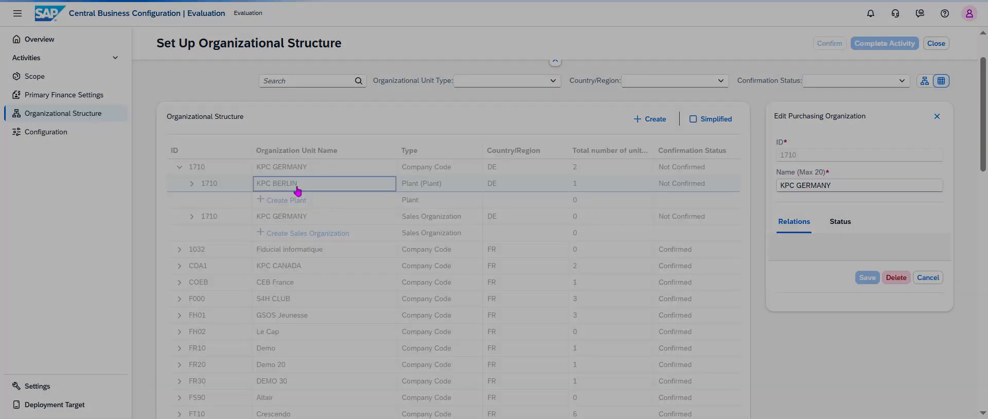
{"action": "scroll", "coordinate": [849, 205], "scroll_direction": "down", "scroll_amount": 2}
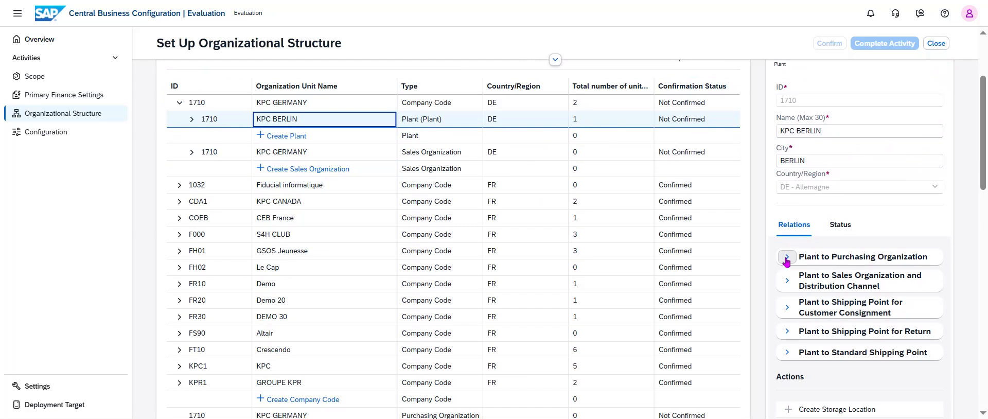
{"action": "left_click", "coordinate": [786, 258]}
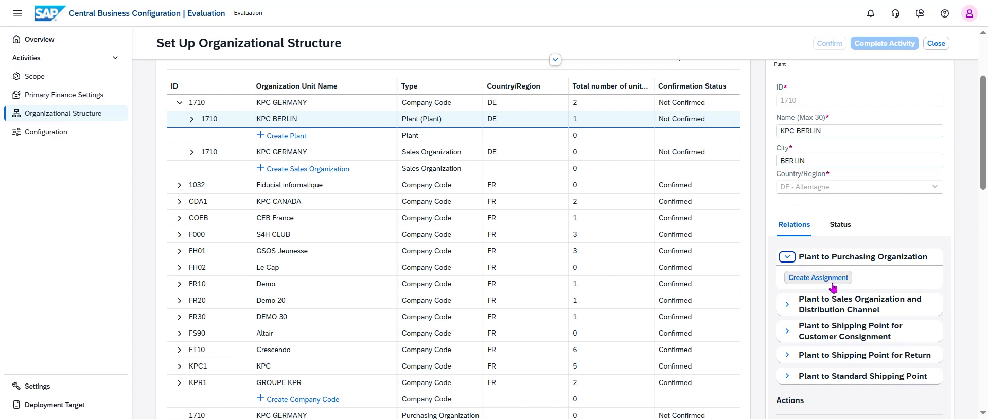
{"action": "left_click", "coordinate": [828, 280]}
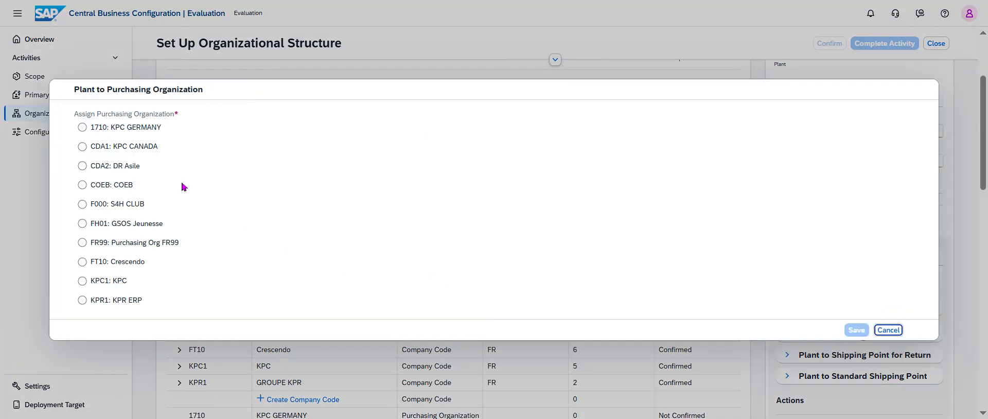
{"action": "left_click", "coordinate": [84, 129]}
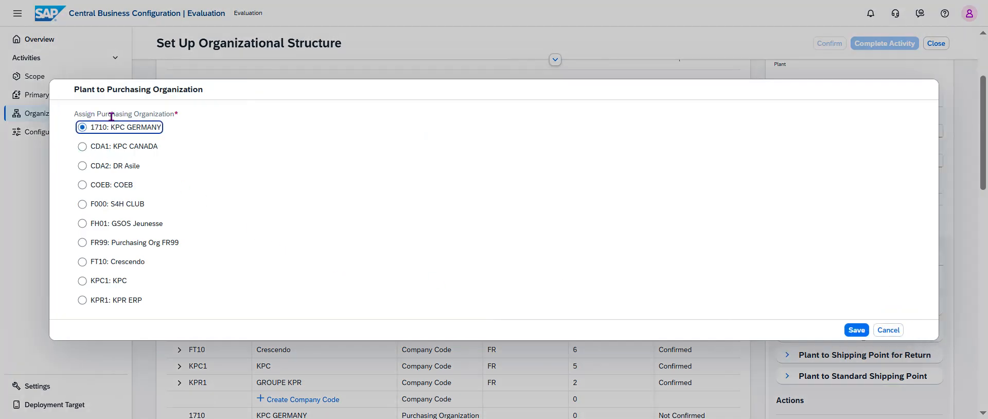
{"action": "left_click", "coordinate": [854, 331]}
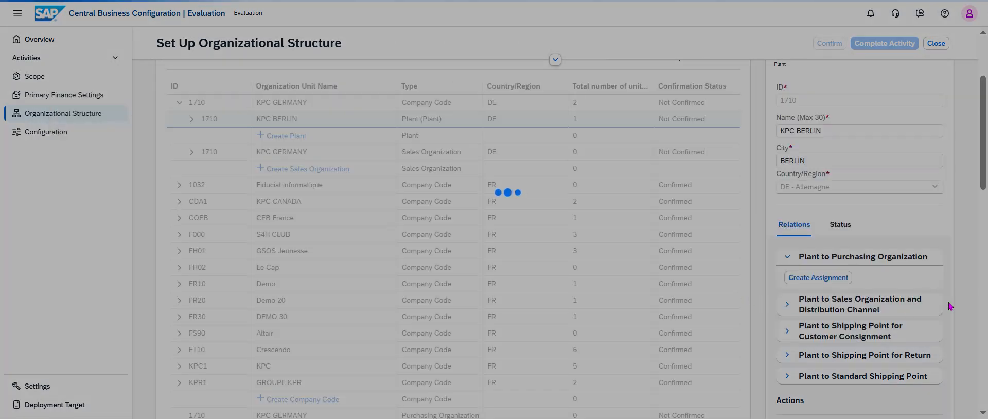
Step: Check which sales organizations are offered for the KPC BERLIN plant's sales organization and distribution channel assignment
{"action": "scroll", "coordinate": [926, 314], "scroll_direction": "down", "scroll_amount": 1}
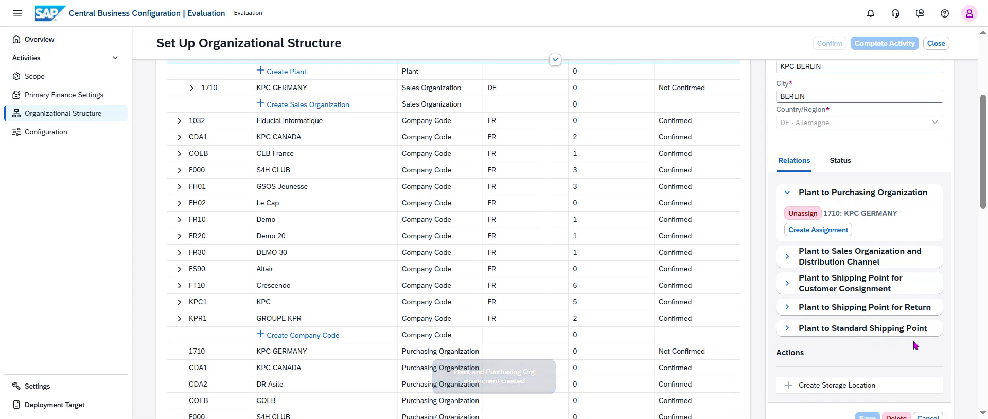
{"action": "left_click", "coordinate": [787, 256]}
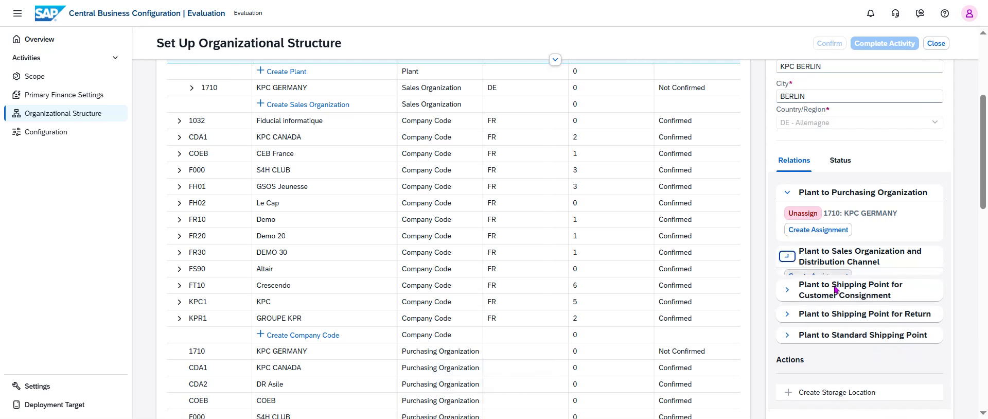
{"action": "left_click", "coordinate": [844, 280]}
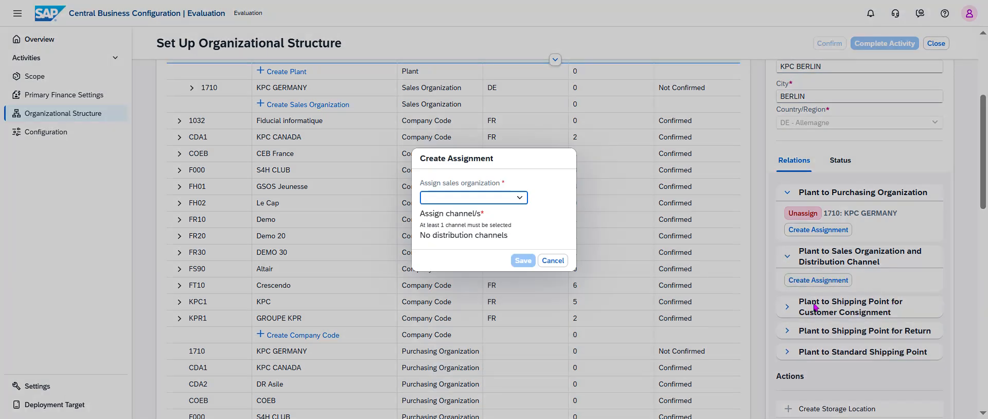
{"action": "left_click", "coordinate": [518, 202]}
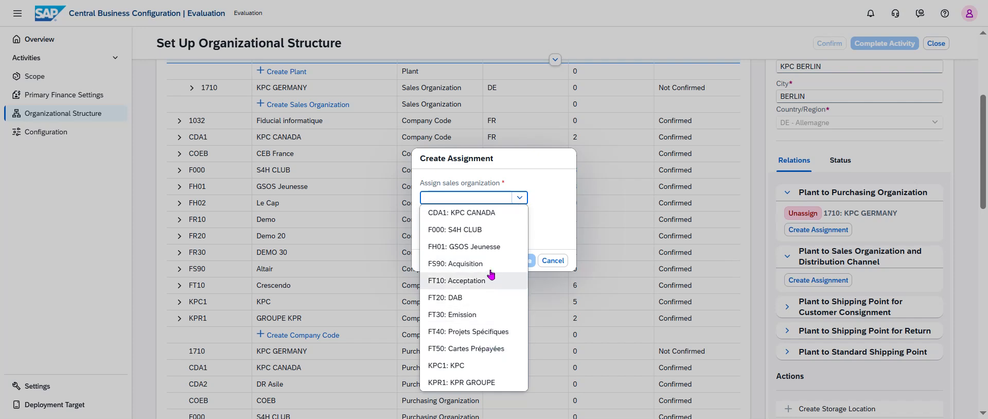
{"action": "left_click", "coordinate": [548, 205]}
{"action": "left_click", "coordinate": [553, 260]}
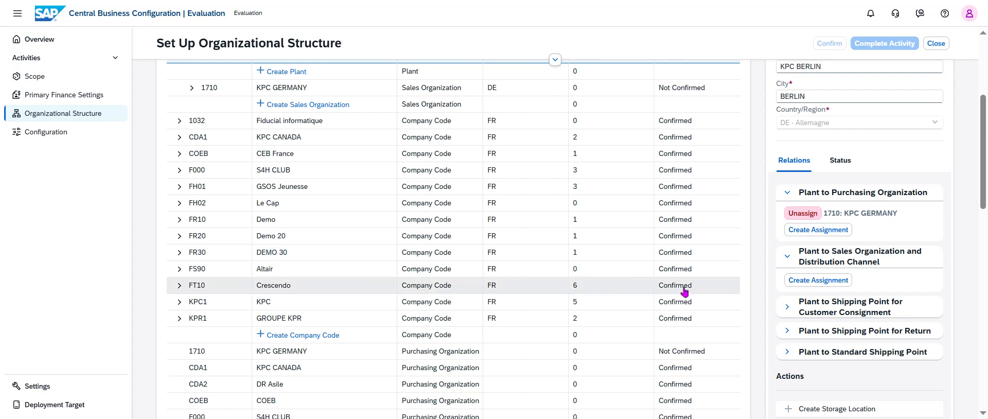
Step: Start a new shipping point with the ID 1710, the name KPC BERLIN and the city BERLIN
{"action": "scroll", "coordinate": [720, 247], "scroll_direction": "up", "scroll_amount": 4}
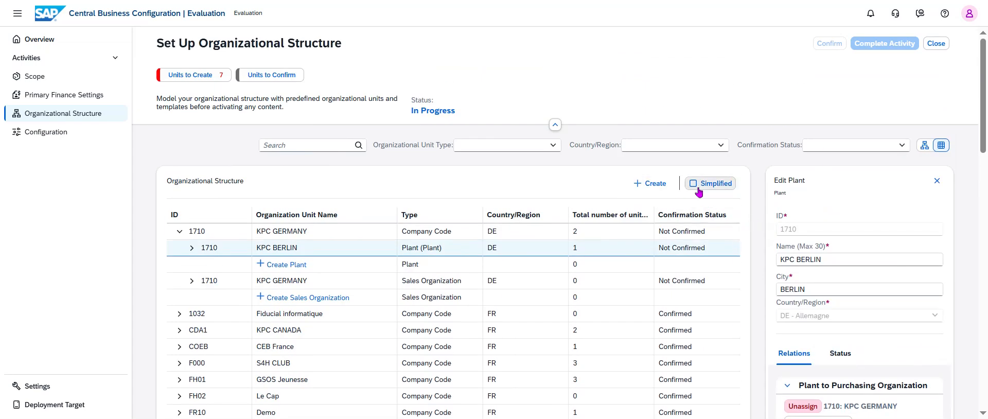
{"action": "left_click", "coordinate": [662, 186]}
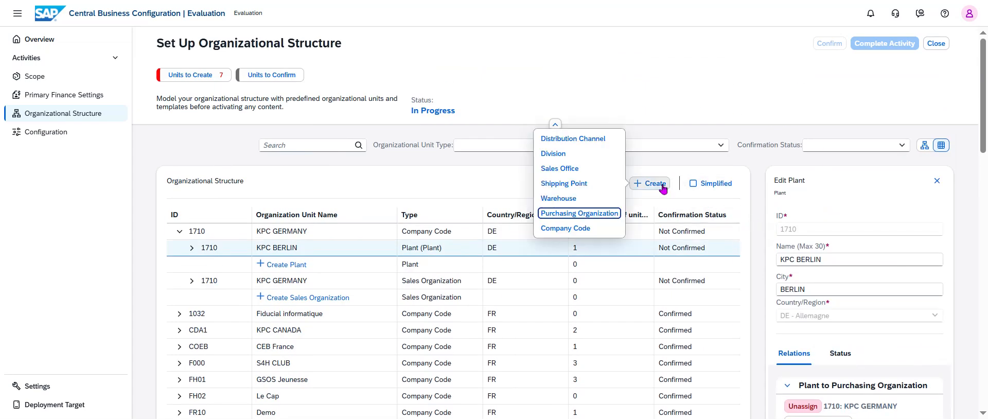
{"action": "left_click", "coordinate": [595, 184]}
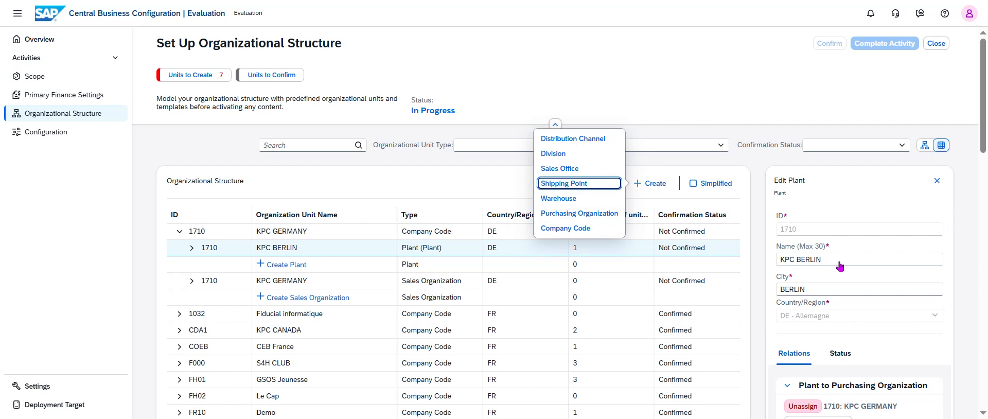
{"action": "left_click", "coordinate": [832, 214]}
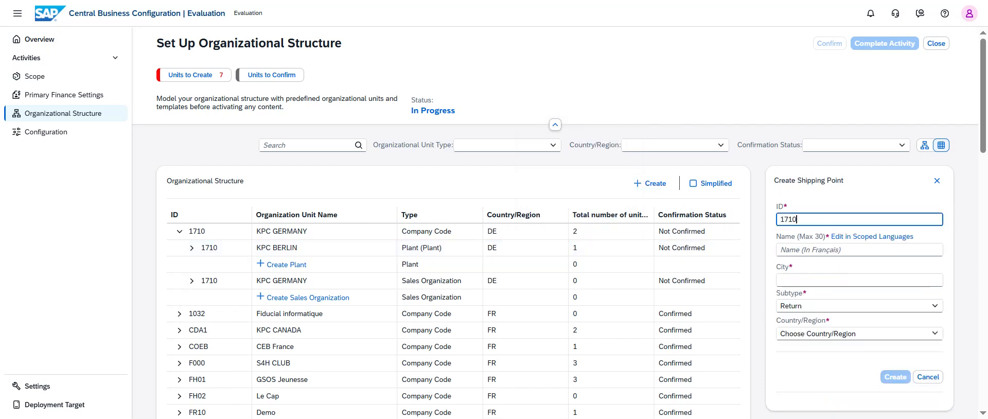
{"action": "key", "text": "Tab"}
{"action": "key", "text": "Tab"}
{"action": "type", "text": "K"}
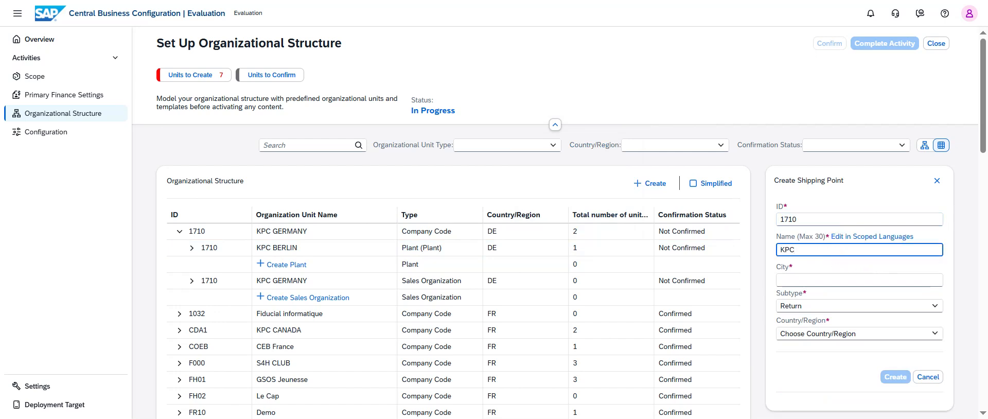
{"action": "type", "text": "PC BERLIN"}
{"action": "key", "text": "Tab"}
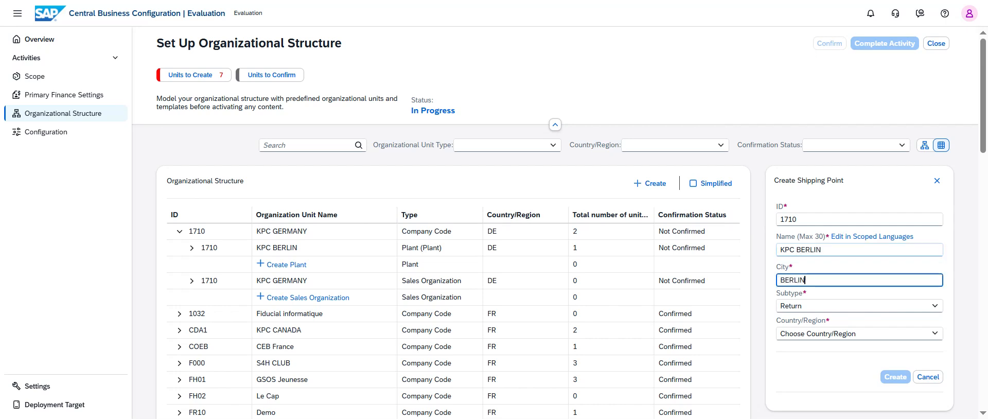
Step: Set the new shipping point's subtype to Standard and its country to DE - Allemagne, and create it
{"action": "left_click", "coordinate": [884, 306]}
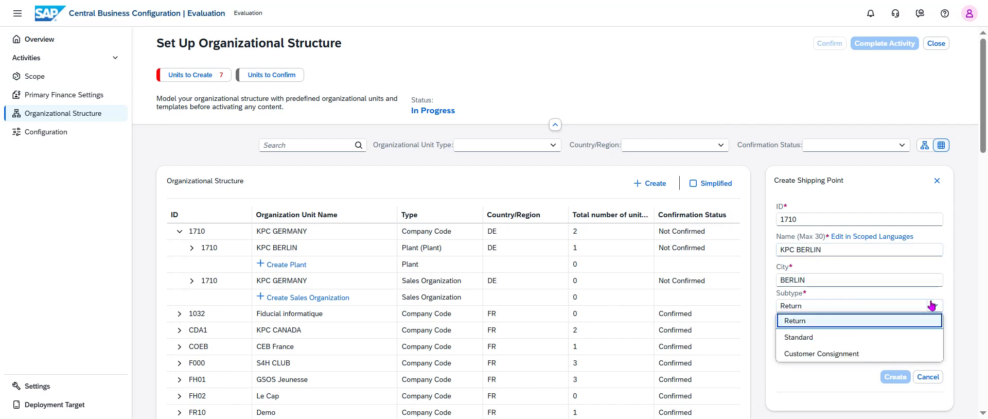
{"action": "left_click", "coordinate": [849, 336]}
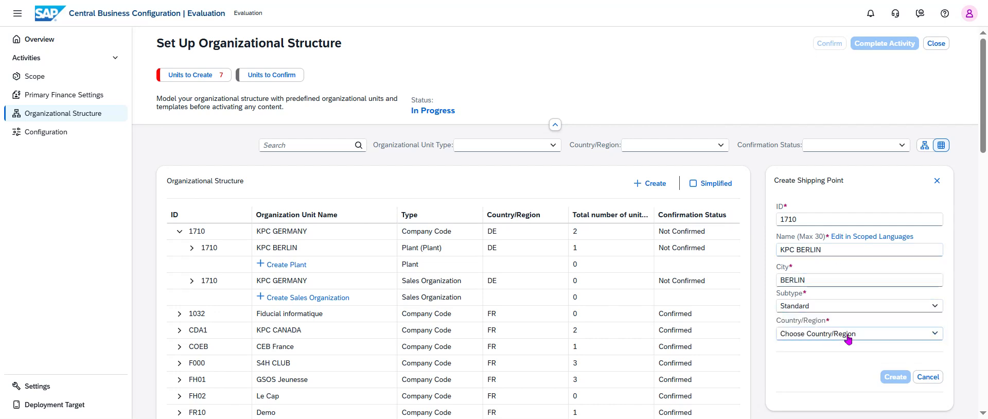
{"action": "left_click", "coordinate": [933, 334]}
{"action": "left_click", "coordinate": [835, 269]}
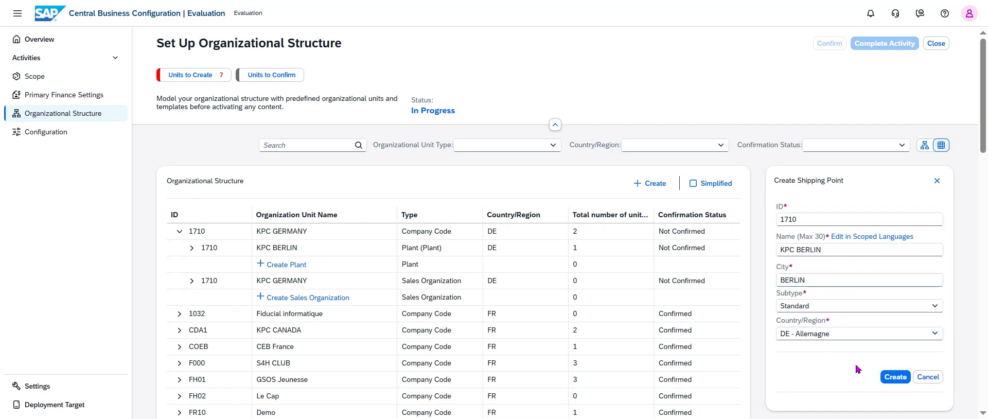
{"action": "left_click", "coordinate": [894, 376]}
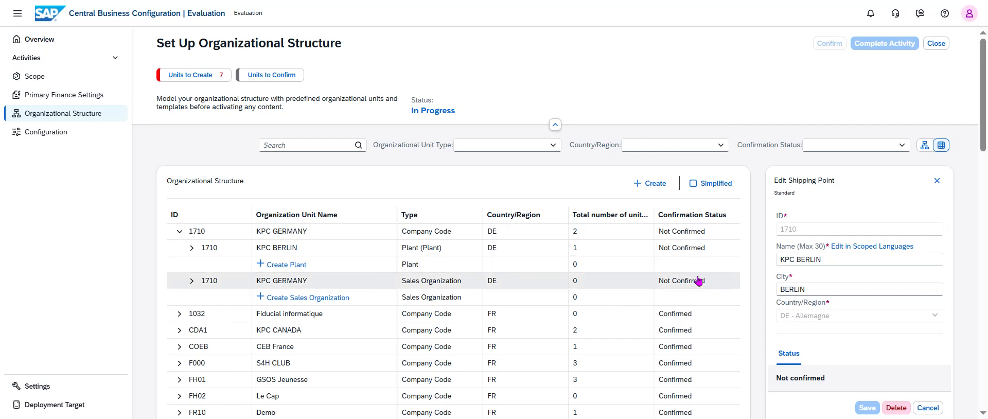
Step: Open the KPC BERLIN plant's details and look through the organizational structure list down to the shipping points and warehouses
{"action": "left_click", "coordinate": [291, 249]}
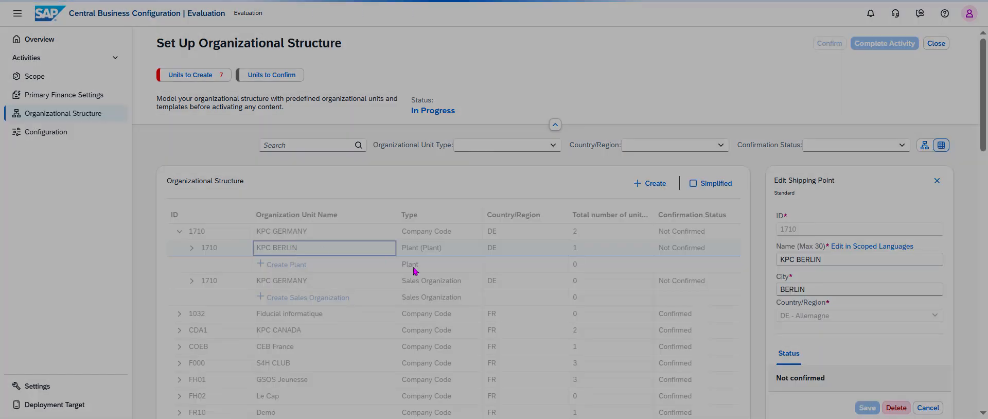
{"action": "scroll", "coordinate": [901, 283], "scroll_direction": "down", "scroll_amount": 5}
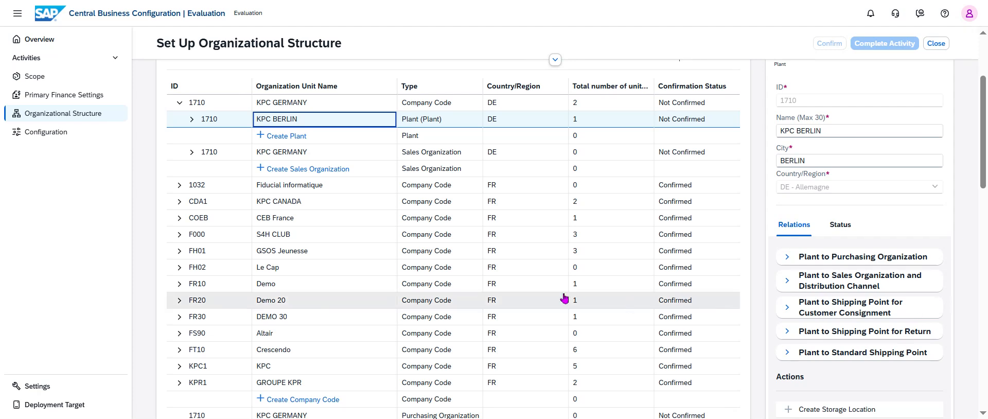
{"action": "scroll", "coordinate": [515, 291], "scroll_direction": "down", "scroll_amount": 5}
{"action": "scroll", "coordinate": [427, 310], "scroll_direction": "down", "scroll_amount": 7}
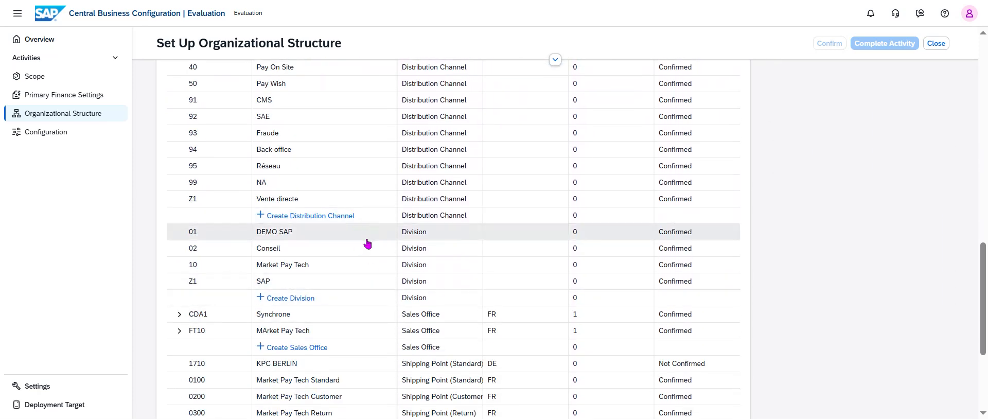
{"action": "scroll", "coordinate": [337, 266], "scroll_direction": "down", "scroll_amount": 1}
{"action": "scroll", "coordinate": [412, 283], "scroll_direction": "down", "scroll_amount": 2}
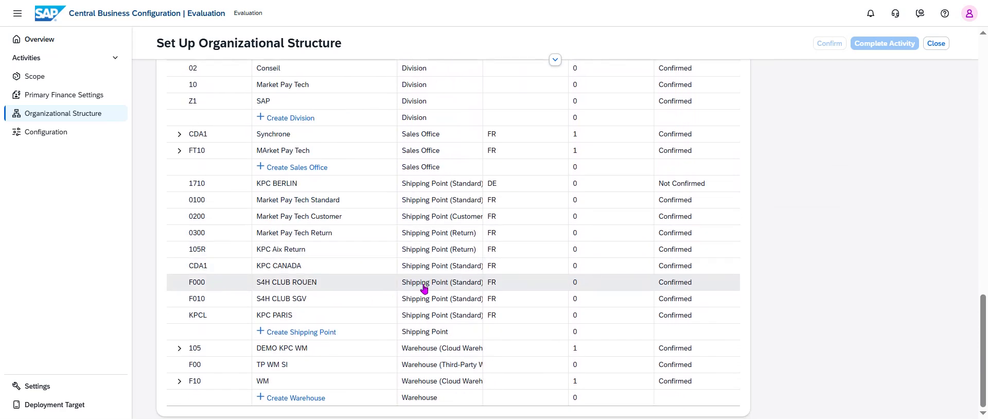
{"action": "scroll", "coordinate": [399, 297], "scroll_direction": "up", "scroll_amount": 15}
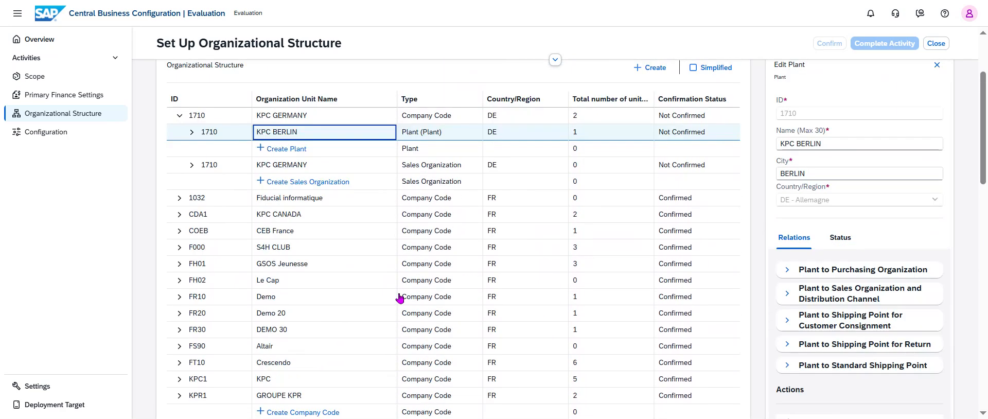
Step: Start a new sales area under the KPC GERMANY sales organization and name it KPC GERMANY
{"action": "left_click", "coordinate": [191, 164]}
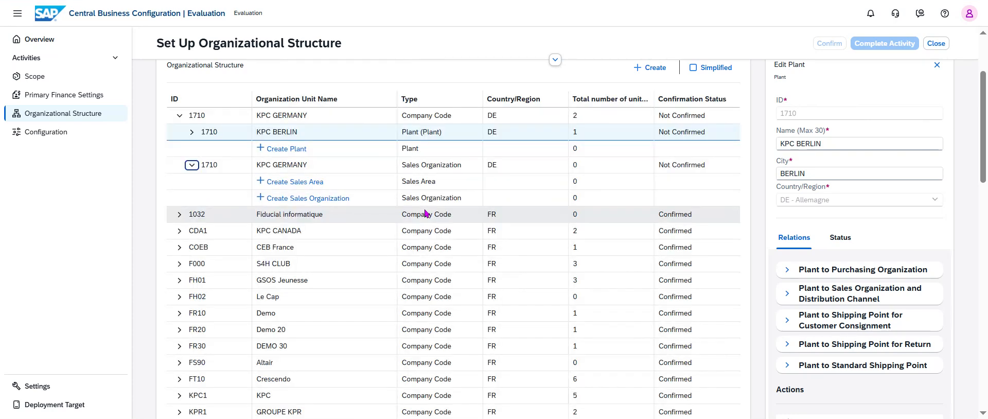
{"action": "left_click", "coordinate": [311, 165]}
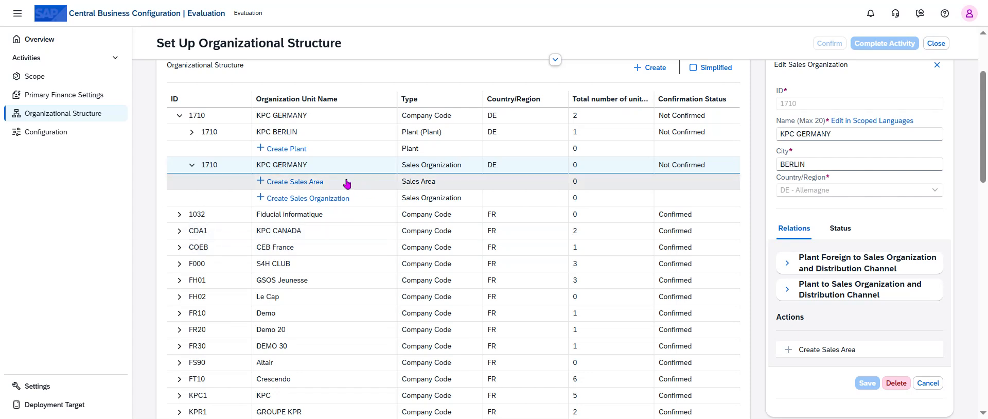
{"action": "left_click", "coordinate": [298, 182]}
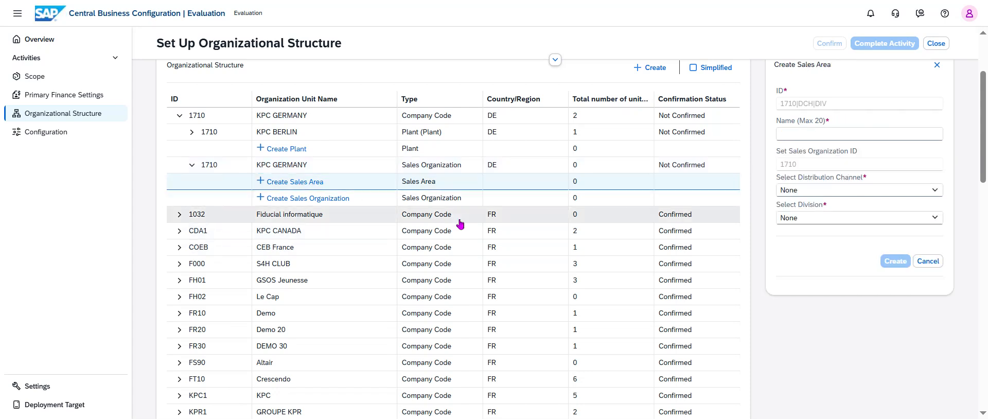
{"action": "scroll", "coordinate": [460, 224], "scroll_direction": "up", "scroll_amount": 3}
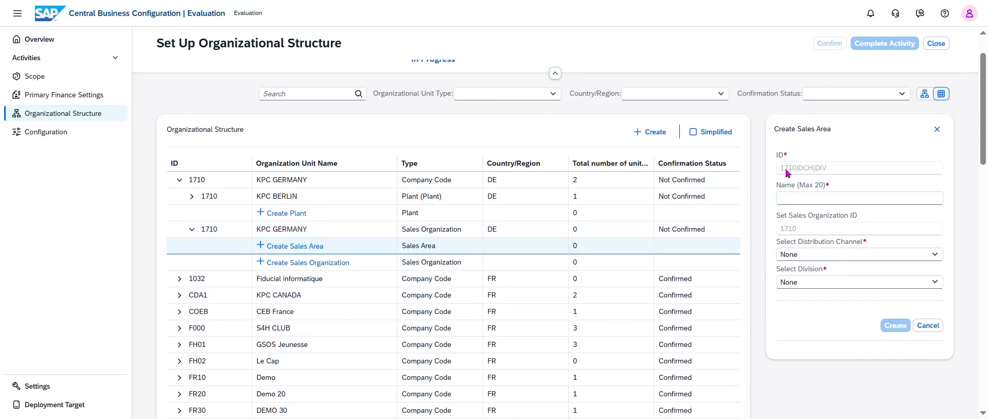
{"action": "left_click", "coordinate": [851, 202]}
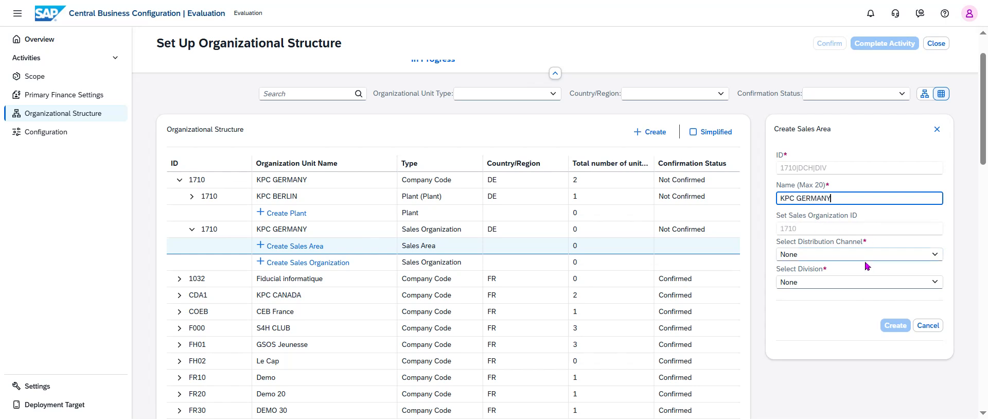
Step: Set the new sales area's distribution channel to Z1: Vente directe and its division to Z1: SAP, and create it
{"action": "left_click", "coordinate": [935, 255]}
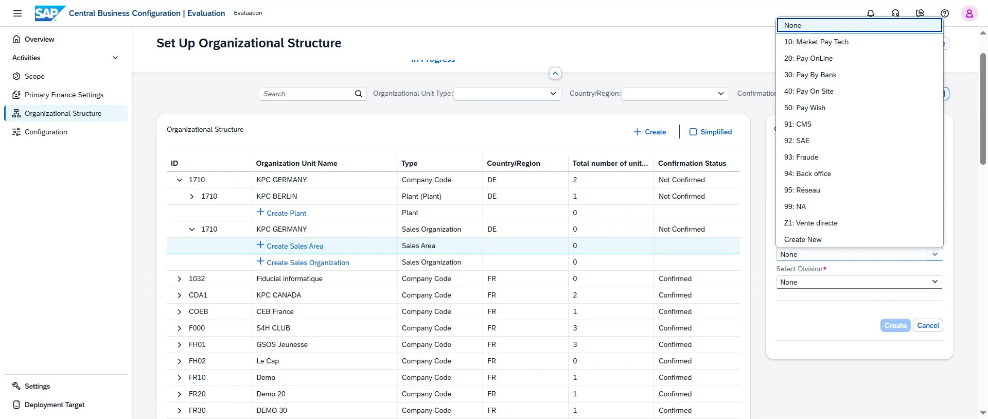
{"action": "left_click", "coordinate": [844, 226]}
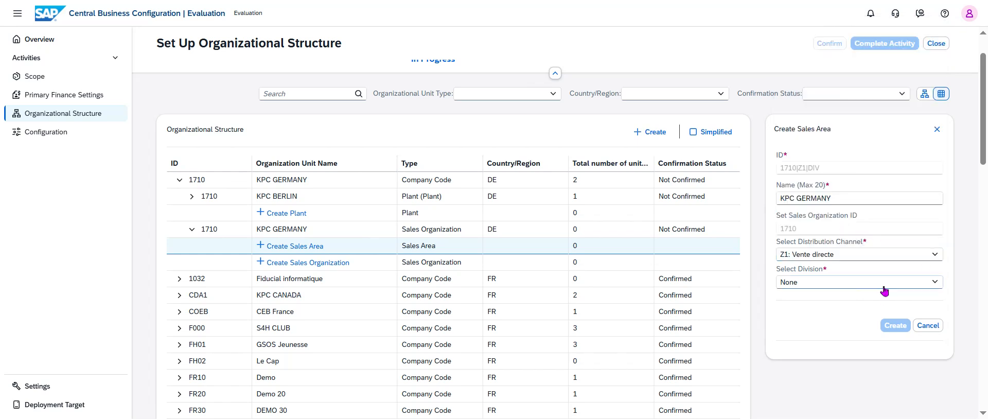
{"action": "left_click", "coordinate": [839, 284]}
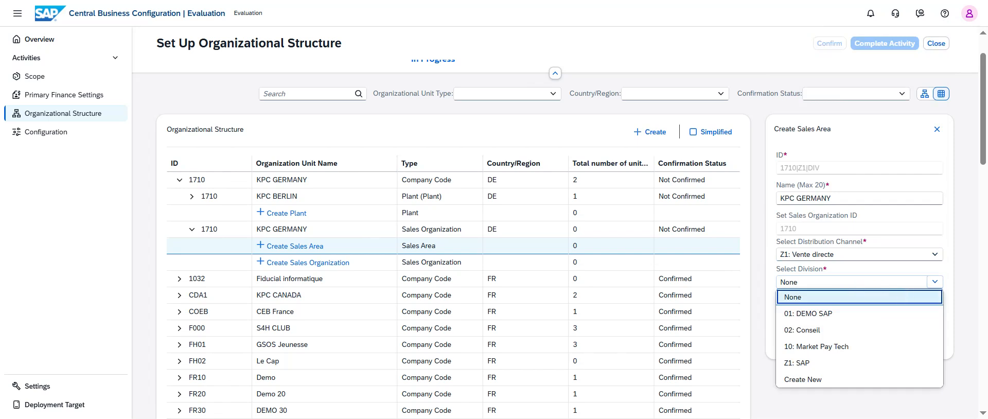
{"action": "left_click", "coordinate": [870, 364]}
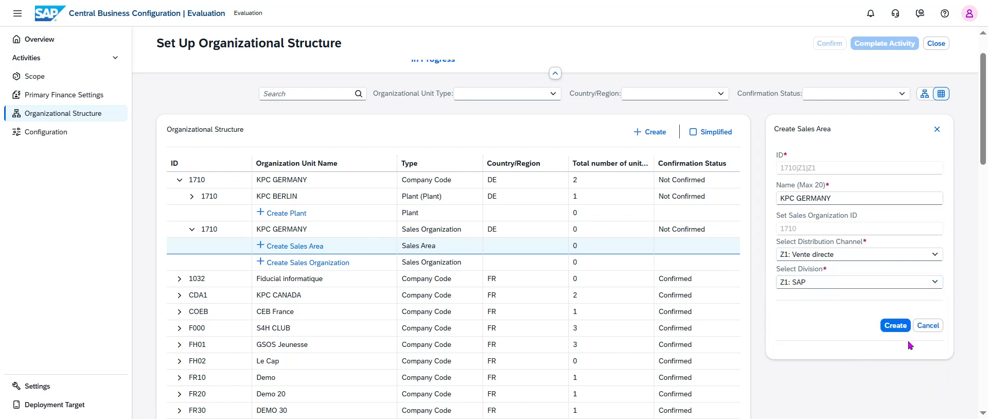
{"action": "left_click", "coordinate": [895, 326]}
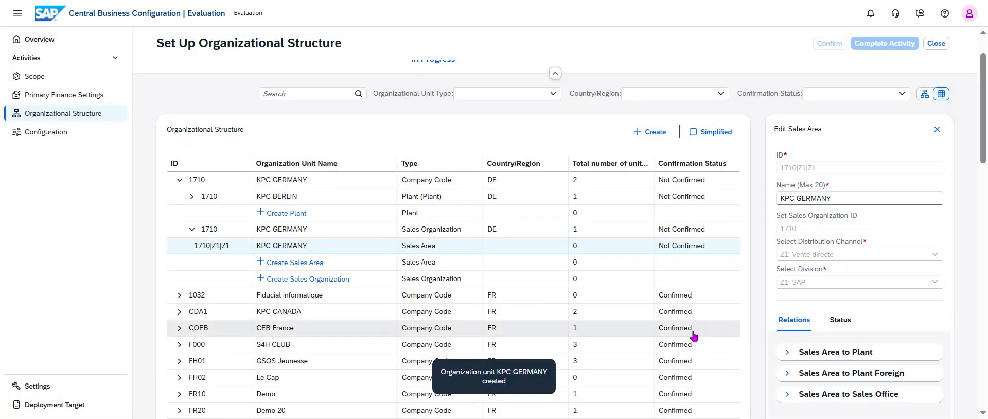
Step: Look through the organizational units list and examine the Vente directe distribution channel's names in the scoped languages
{"action": "scroll", "coordinate": [503, 267], "scroll_direction": "down", "scroll_amount": 5}
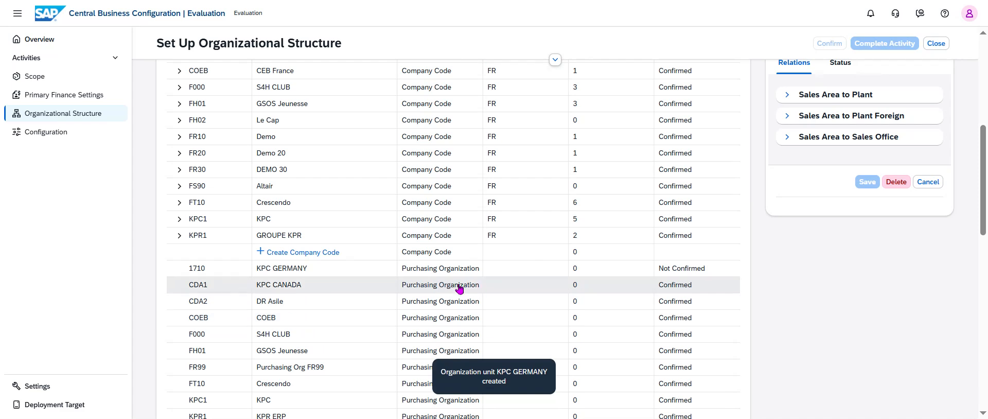
{"action": "scroll", "coordinate": [504, 289], "scroll_direction": "down", "scroll_amount": 1}
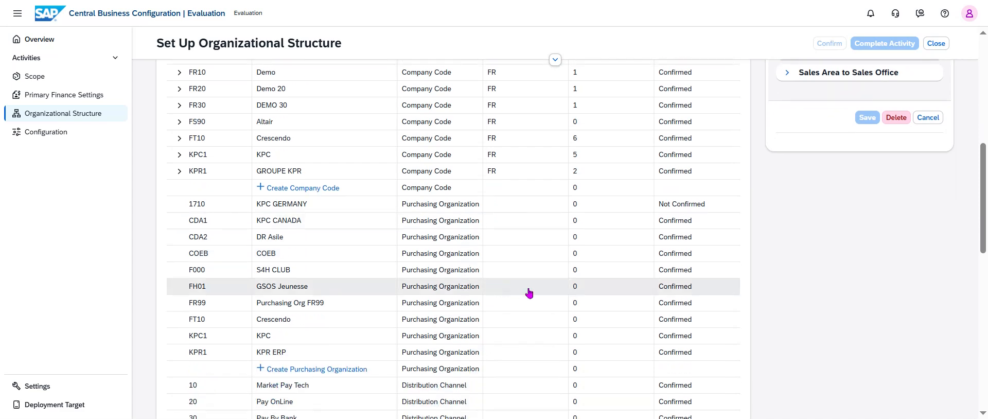
{"action": "scroll", "coordinate": [530, 292], "scroll_direction": "down", "scroll_amount": 3}
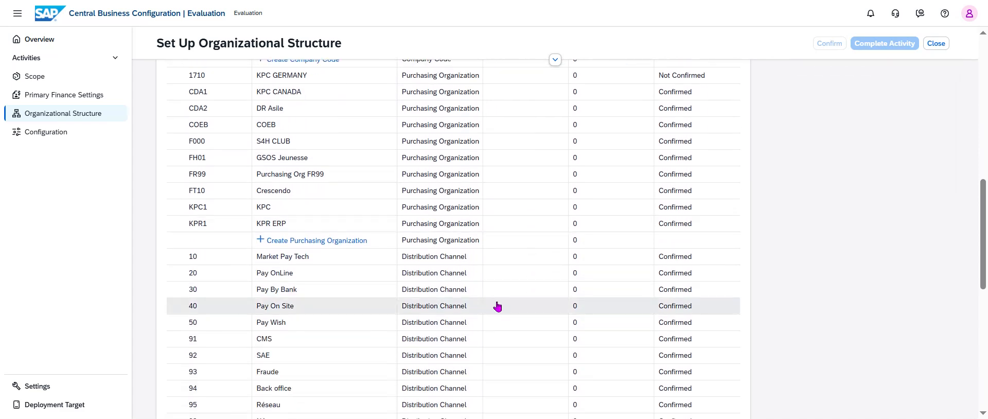
{"action": "scroll", "coordinate": [499, 305], "scroll_direction": "up", "scroll_amount": 4}
{"action": "scroll", "coordinate": [500, 305], "scroll_direction": "up", "scroll_amount": 3}
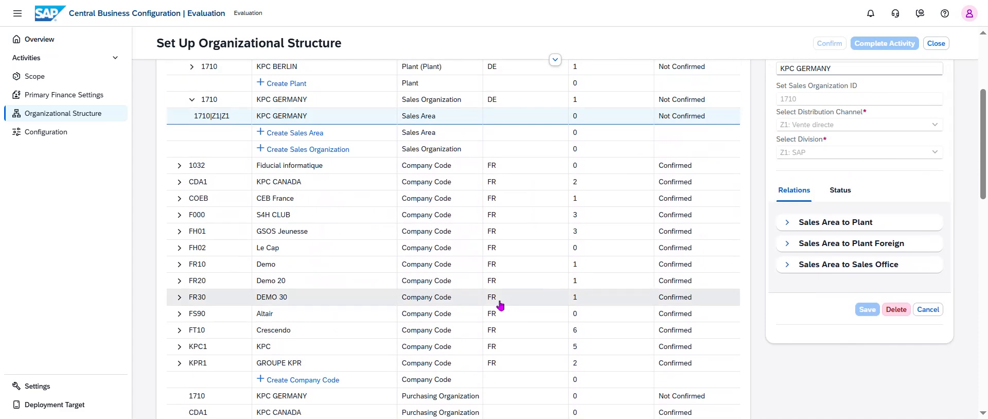
{"action": "scroll", "coordinate": [500, 304], "scroll_direction": "down", "scroll_amount": 9}
{"action": "scroll", "coordinate": [500, 304], "scroll_direction": "down", "scroll_amount": 1}
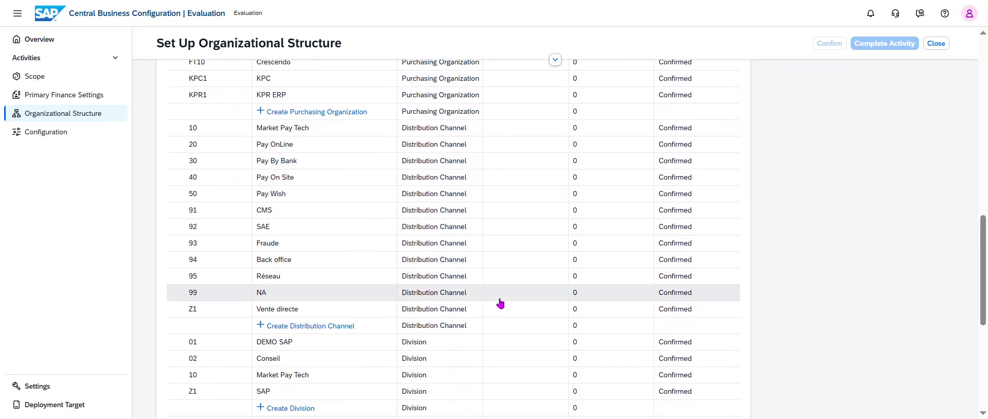
{"action": "left_click", "coordinate": [353, 314]}
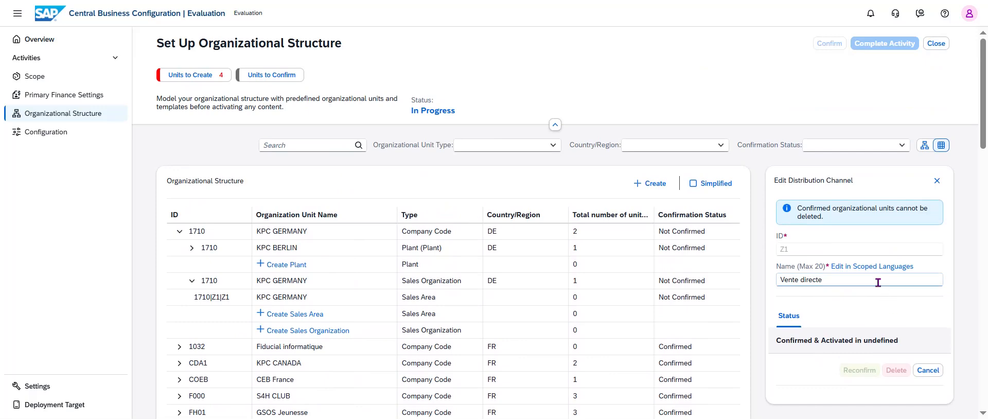
{"action": "left_click", "coordinate": [870, 270]}
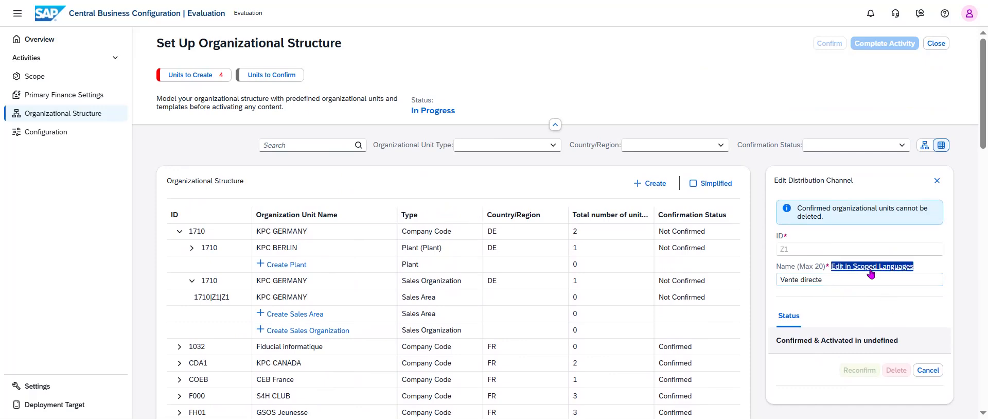
{"action": "scroll", "coordinate": [577, 195], "scroll_direction": "down", "scroll_amount": 3}
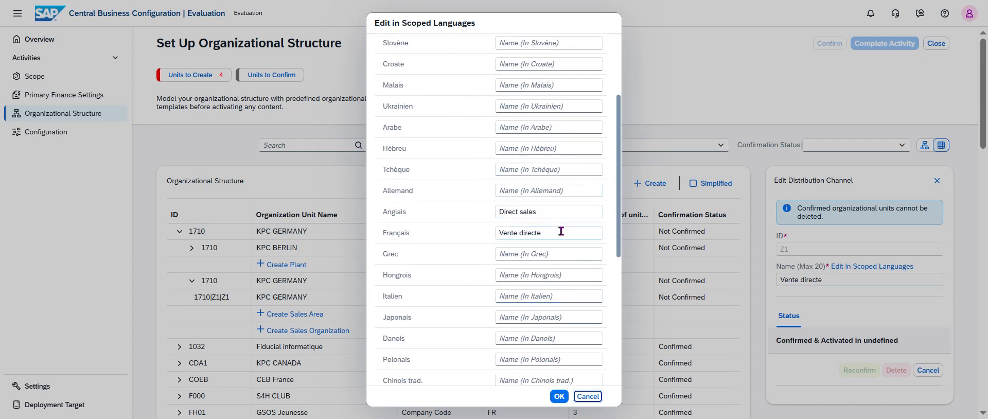
{"action": "left_click", "coordinate": [558, 396]}
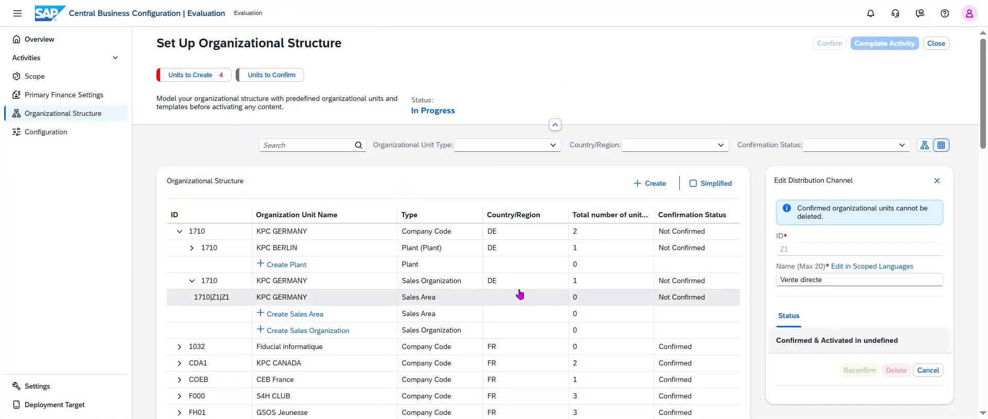
Step: Look through the distribution channels and divisions, and examine the DEMO SAP division's names in the scoped languages
{"action": "scroll", "coordinate": [505, 304], "scroll_direction": "down", "scroll_amount": 3}
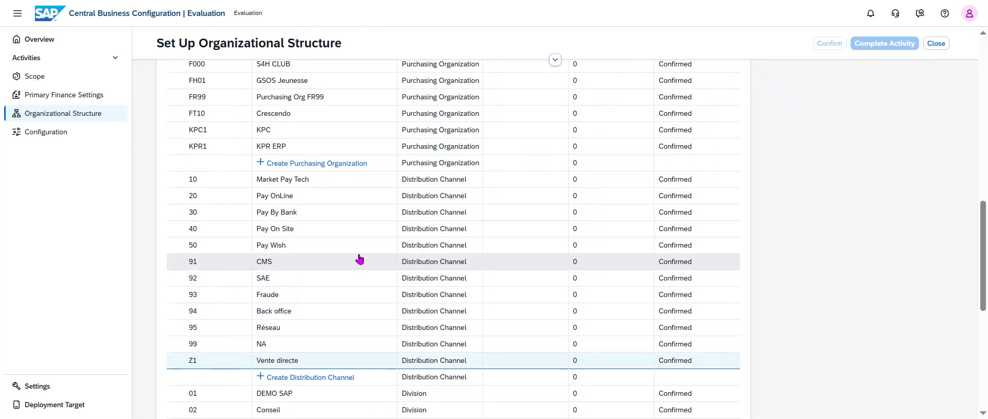
{"action": "scroll", "coordinate": [357, 260], "scroll_direction": "up", "scroll_amount": 1}
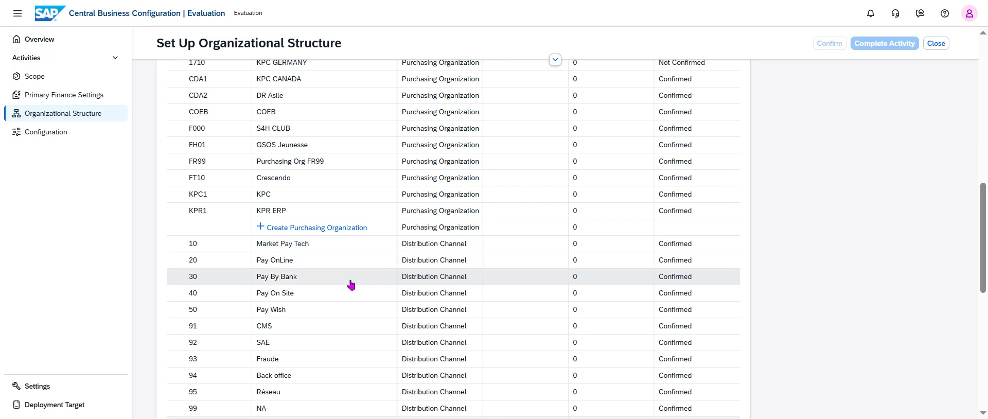
{"action": "scroll", "coordinate": [352, 315], "scroll_direction": "down", "scroll_amount": 1}
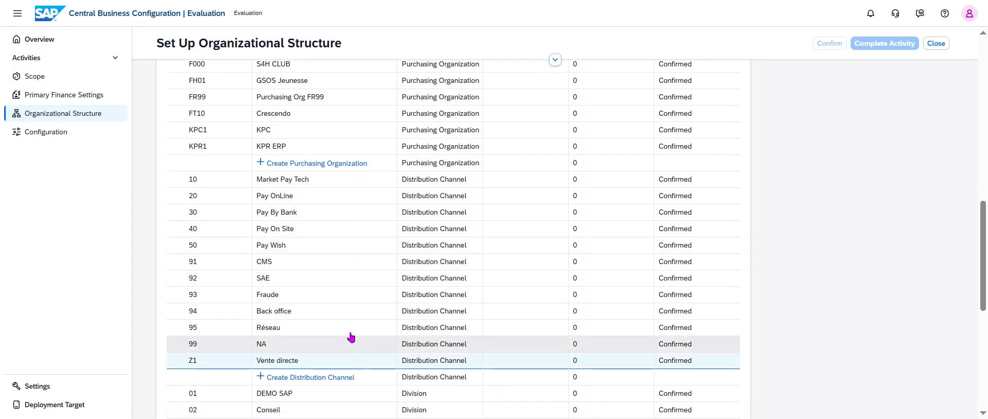
{"action": "scroll", "coordinate": [381, 303], "scroll_direction": "down", "scroll_amount": 1}
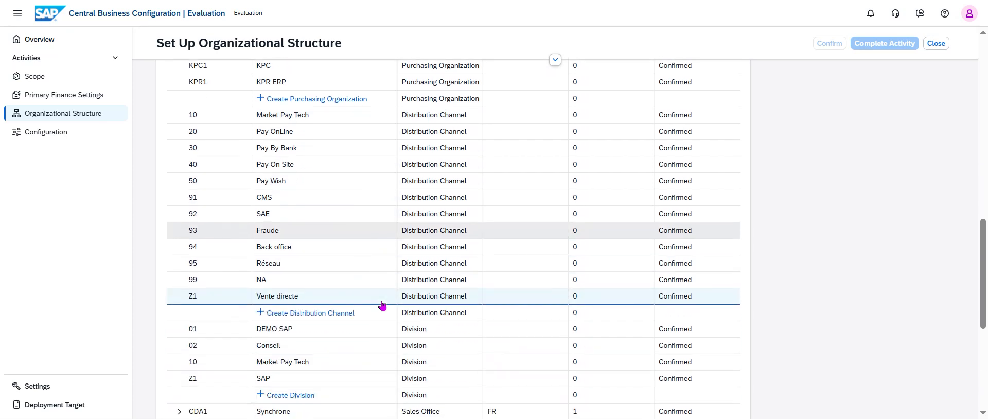
{"action": "left_click", "coordinate": [341, 332]}
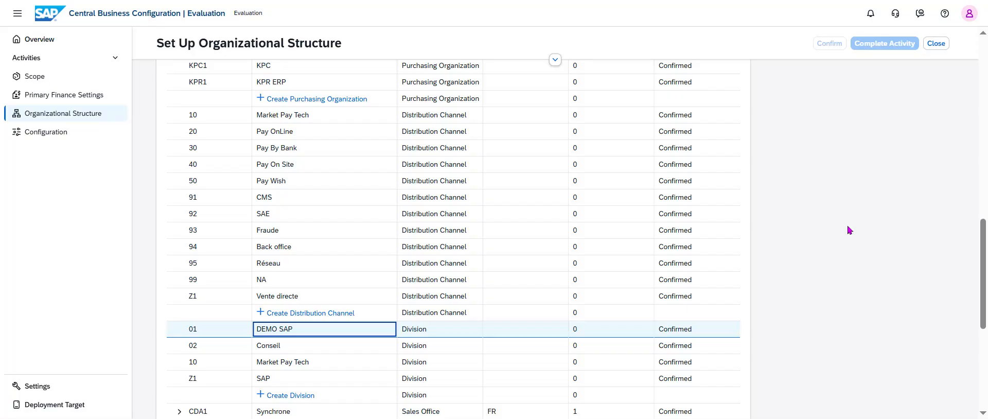
{"action": "scroll", "coordinate": [844, 231], "scroll_direction": "up", "scroll_amount": 2}
{"action": "scroll", "coordinate": [848, 229], "scroll_direction": "up", "scroll_amount": 5}
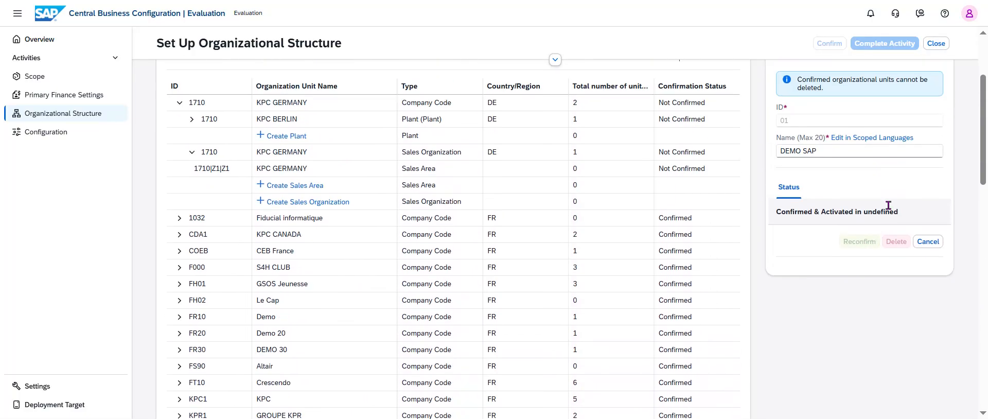
{"action": "left_click_drag", "start_coordinate": [830, 137], "coordinate": [899, 160]}
{"action": "left_click", "coordinate": [899, 156]}
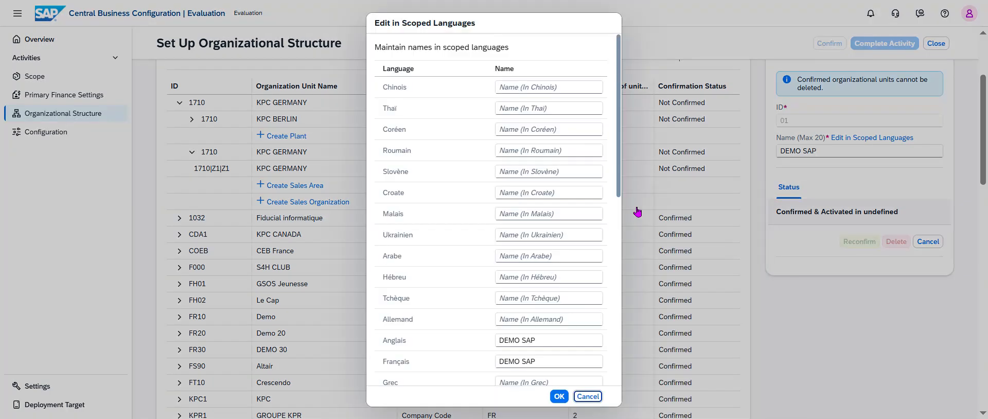
{"action": "scroll", "coordinate": [551, 213], "scroll_direction": "down", "scroll_amount": 2}
{"action": "left_click", "coordinate": [559, 396]}
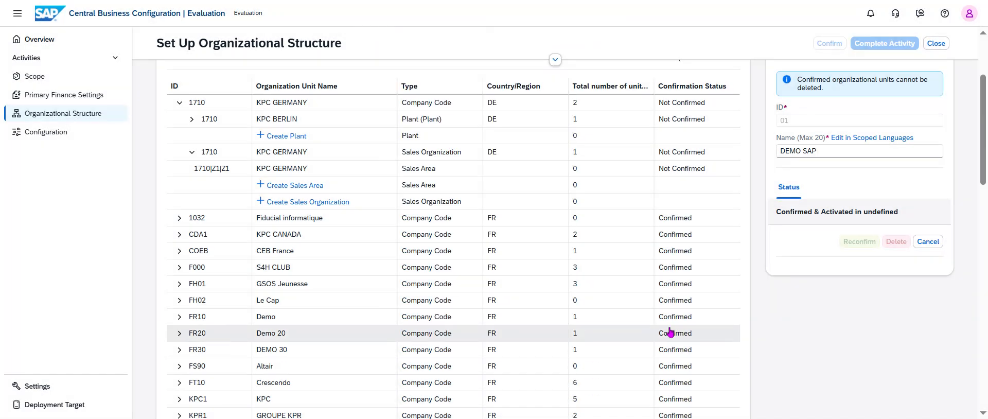
Step: Return to the German company code's units and view the details of the KPC GERMANY sales area
{"action": "scroll", "coordinate": [353, 271], "scroll_direction": "up", "scroll_amount": 3}
{"action": "scroll", "coordinate": [356, 271], "scroll_direction": "down", "scroll_amount": 10}
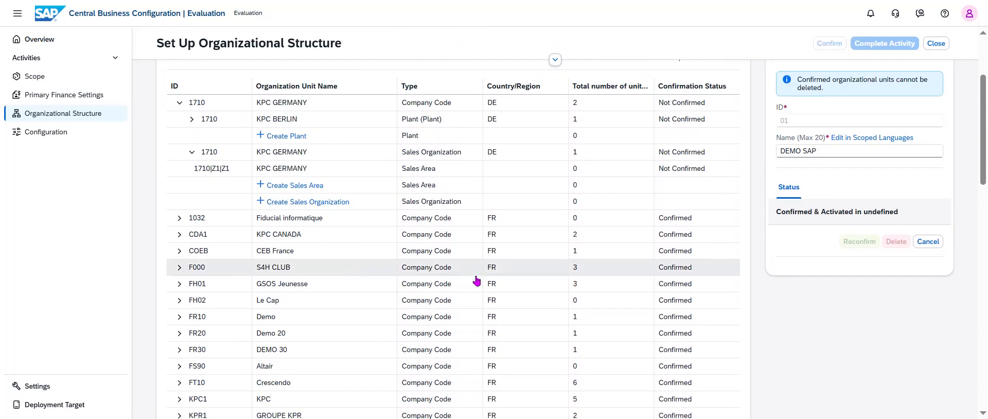
{"action": "scroll", "coordinate": [477, 281], "scroll_direction": "up", "scroll_amount": 3}
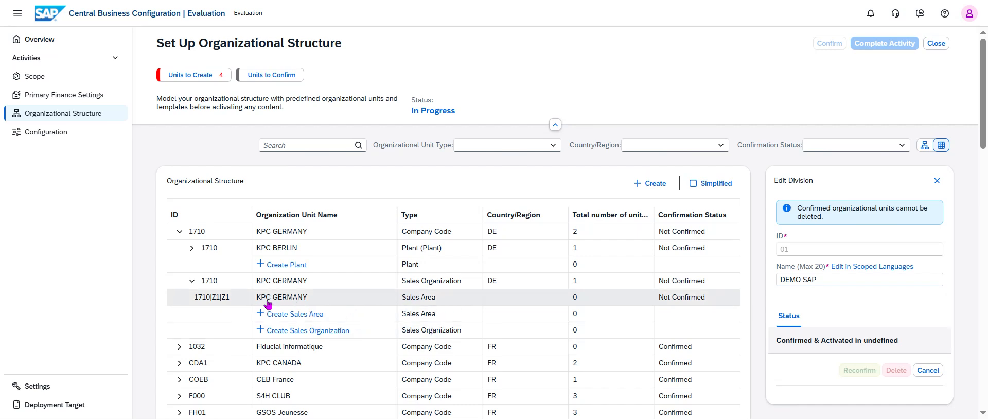
{"action": "left_click", "coordinate": [307, 300]}
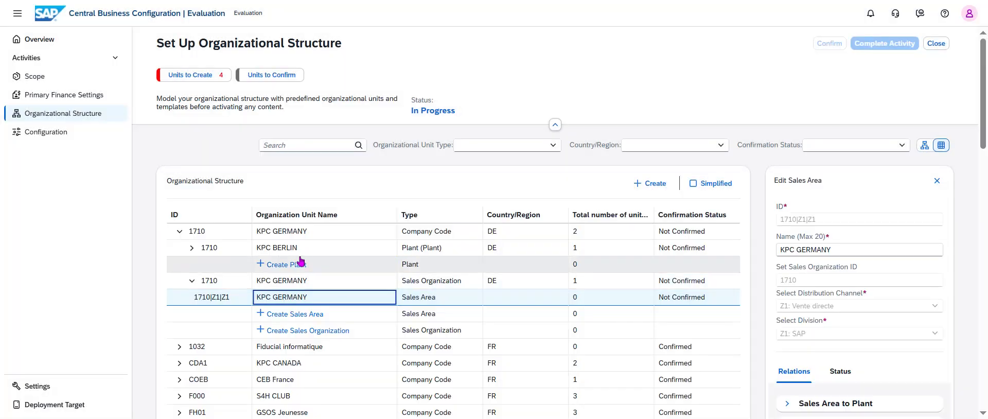
Step: Assign the KPC BERLIN plant to sales organization 1710: KPC GERMANY with the Vente directe distribution channel
{"action": "left_click", "coordinate": [298, 249]}
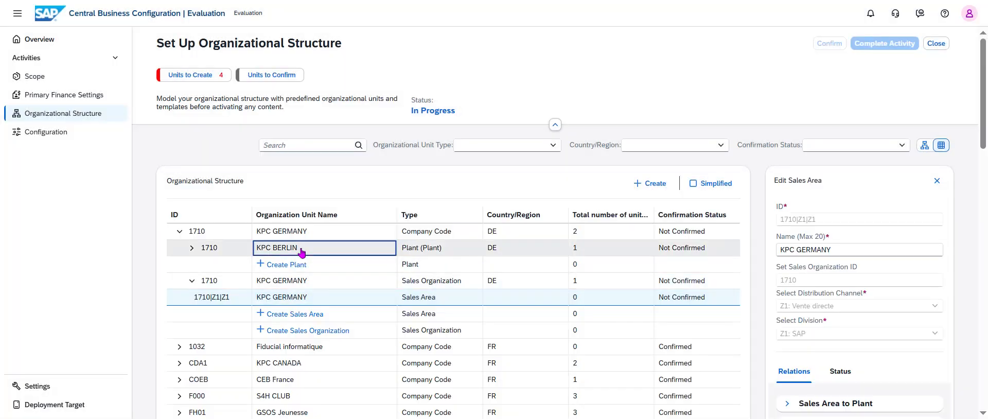
{"action": "scroll", "coordinate": [946, 242], "scroll_direction": "down", "scroll_amount": 2}
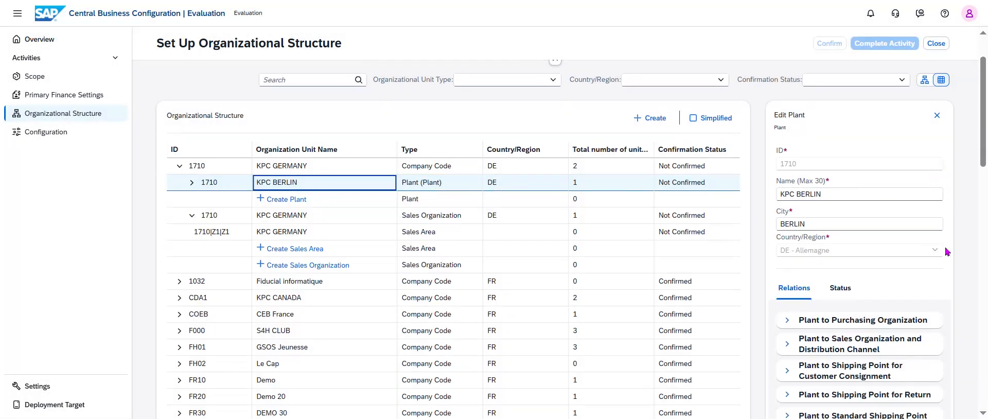
{"action": "left_click", "coordinate": [787, 257]}
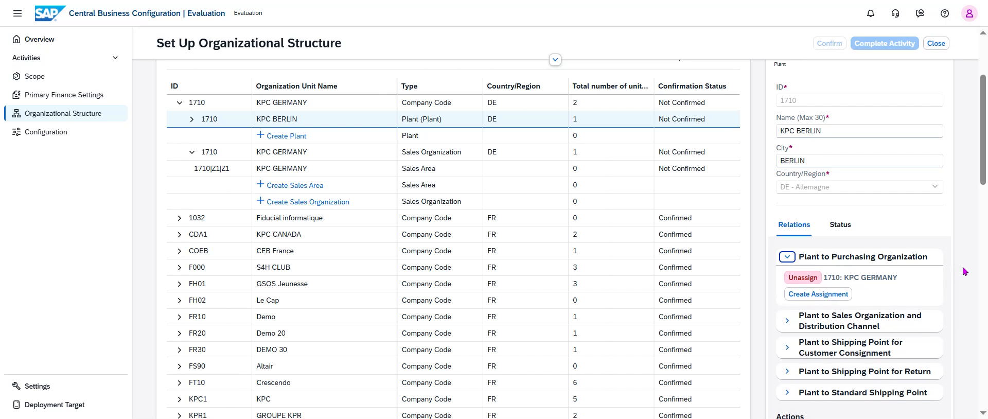
{"action": "scroll", "coordinate": [955, 278], "scroll_direction": "down", "scroll_amount": 1}
{"action": "left_click", "coordinate": [788, 264]}
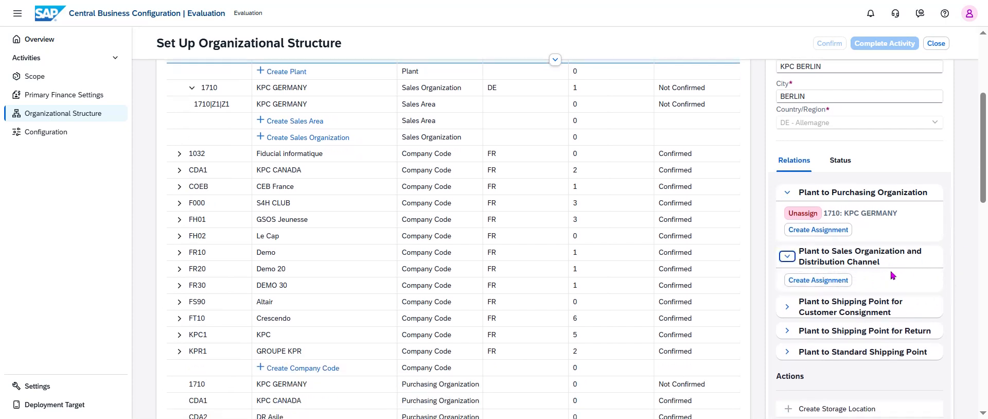
{"action": "left_click", "coordinate": [831, 281]}
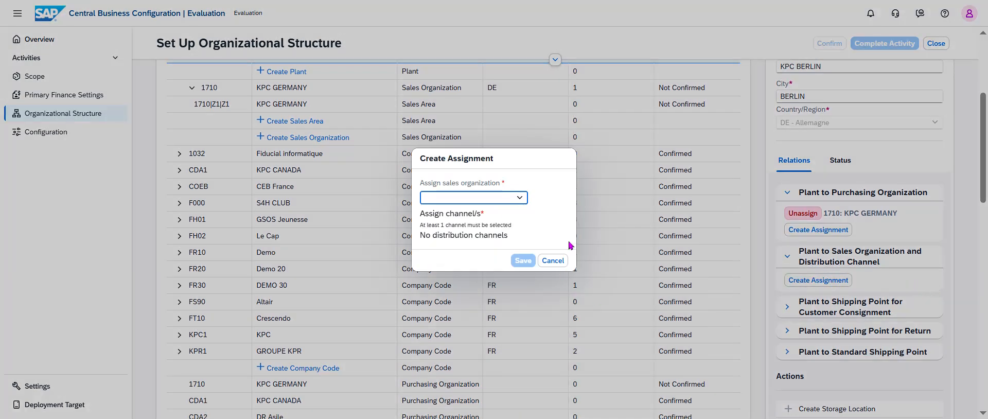
{"action": "left_click", "coordinate": [518, 197]}
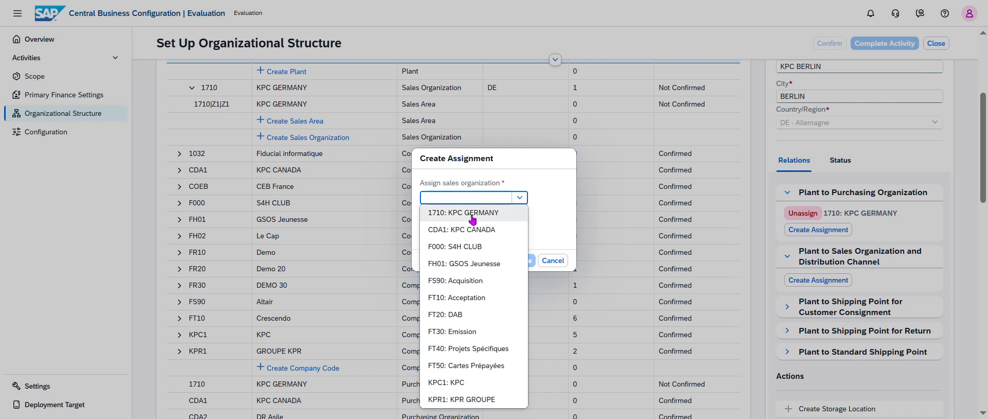
{"action": "left_click", "coordinate": [497, 213]}
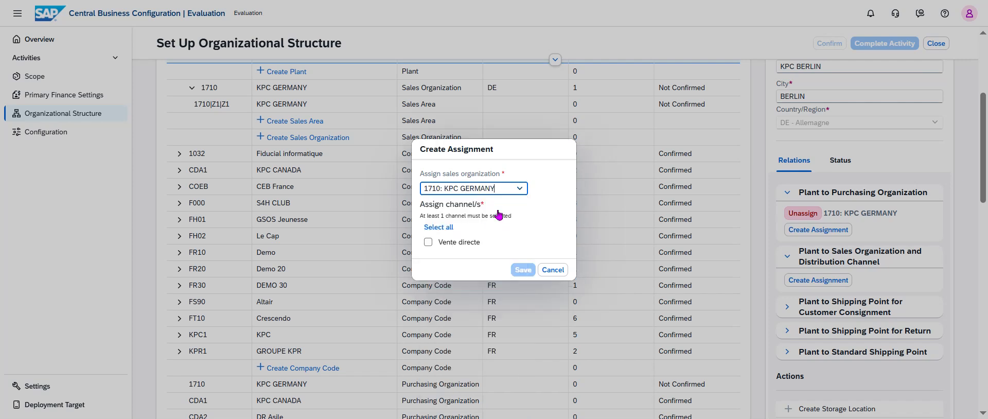
{"action": "left_click", "coordinate": [438, 226]}
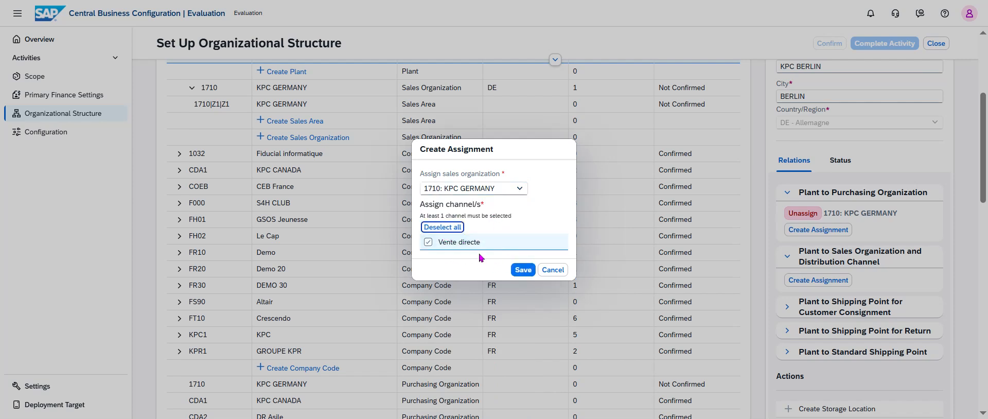
{"action": "left_click", "coordinate": [519, 273]}
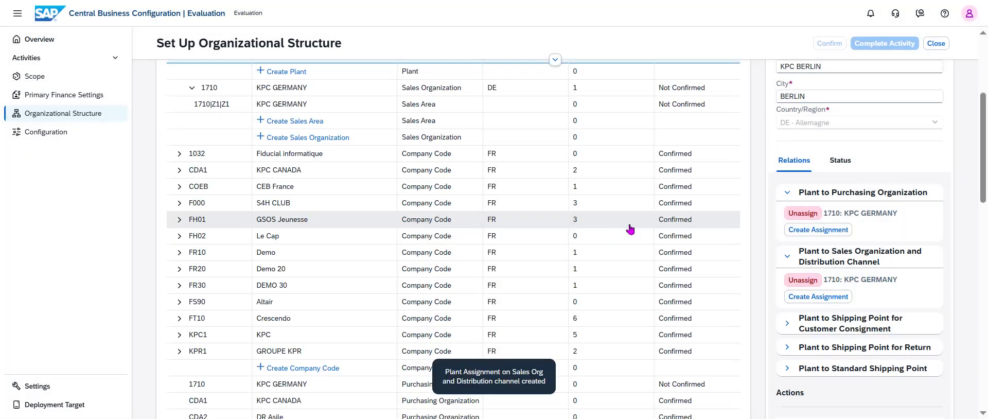
Step: Open the Vente directe distribution channel and check its English name in the scoped languages
{"action": "scroll", "coordinate": [545, 193], "scroll_direction": "down", "scroll_amount": 6}
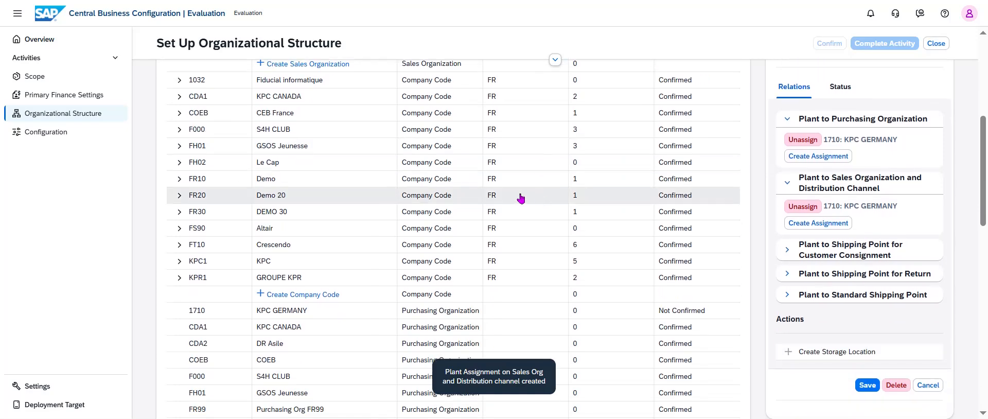
{"action": "scroll", "coordinate": [418, 260], "scroll_direction": "down", "scroll_amount": 4}
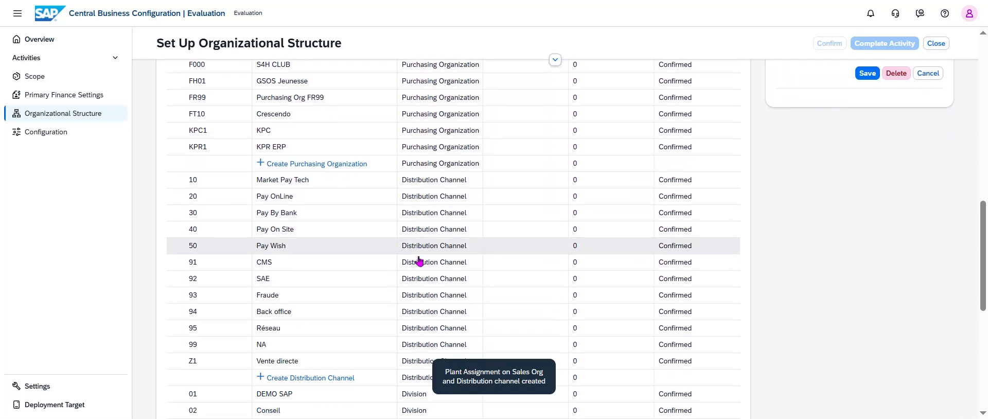
{"action": "left_click", "coordinate": [286, 228]}
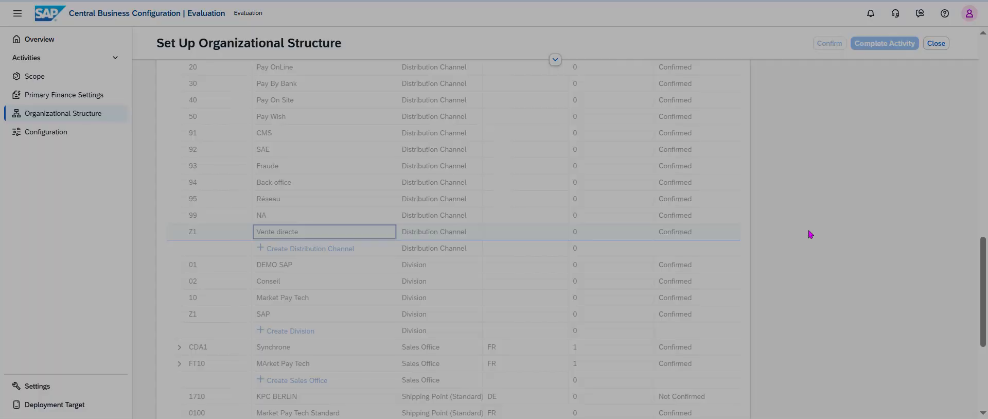
{"action": "scroll", "coordinate": [811, 233], "scroll_direction": "up", "scroll_amount": 13}
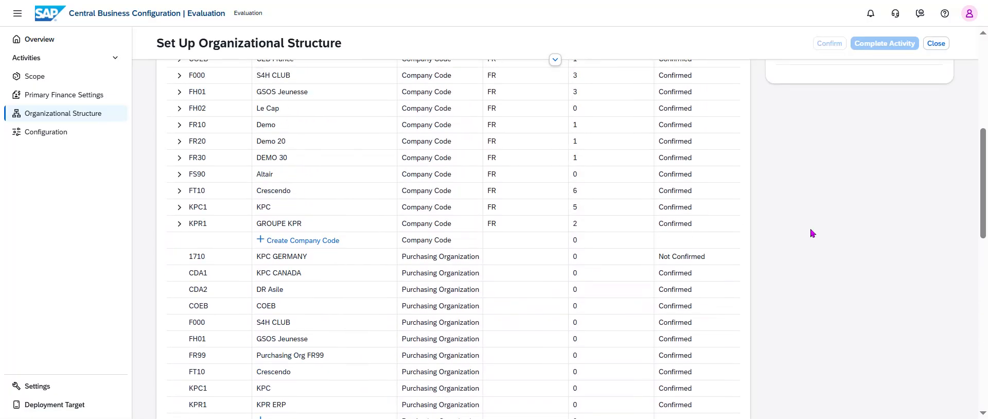
{"action": "left_click", "coordinate": [887, 267]}
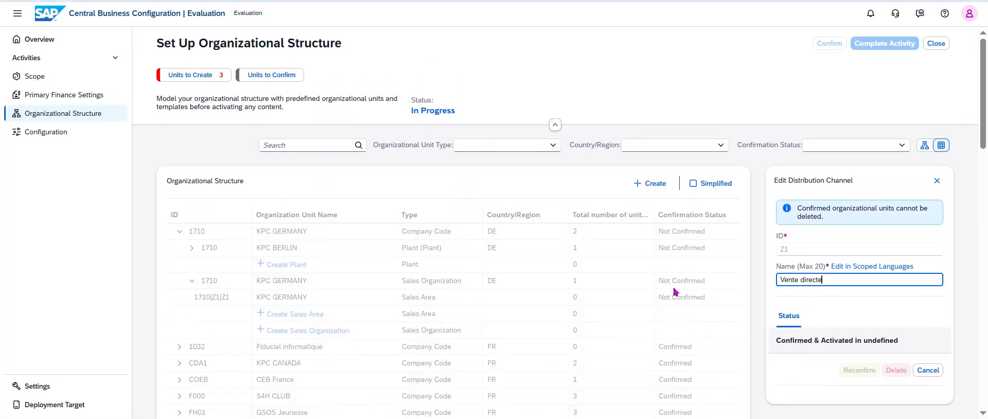
{"action": "scroll", "coordinate": [587, 252], "scroll_direction": "down", "scroll_amount": 3}
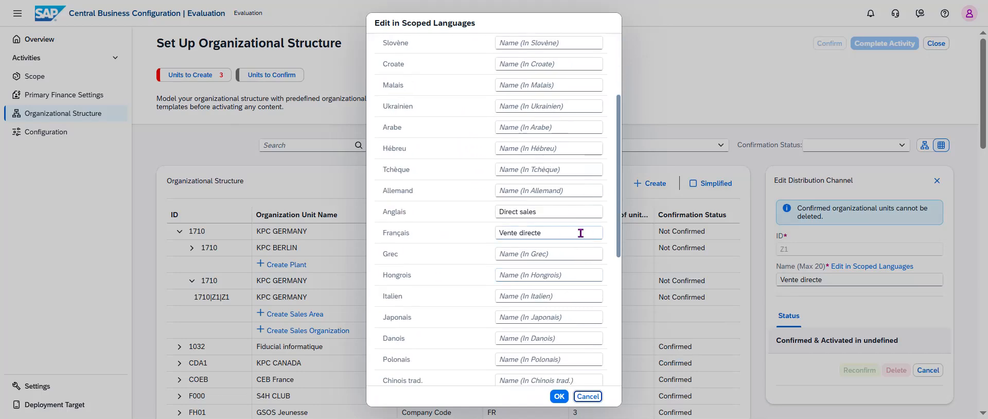
{"action": "left_click_drag", "start_coordinate": [568, 214], "coordinate": [451, 214]}
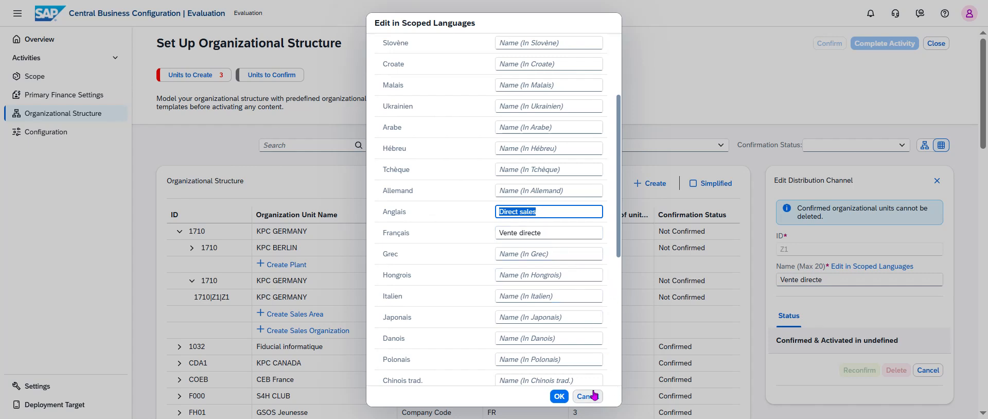
{"action": "left_click", "coordinate": [559, 396]}
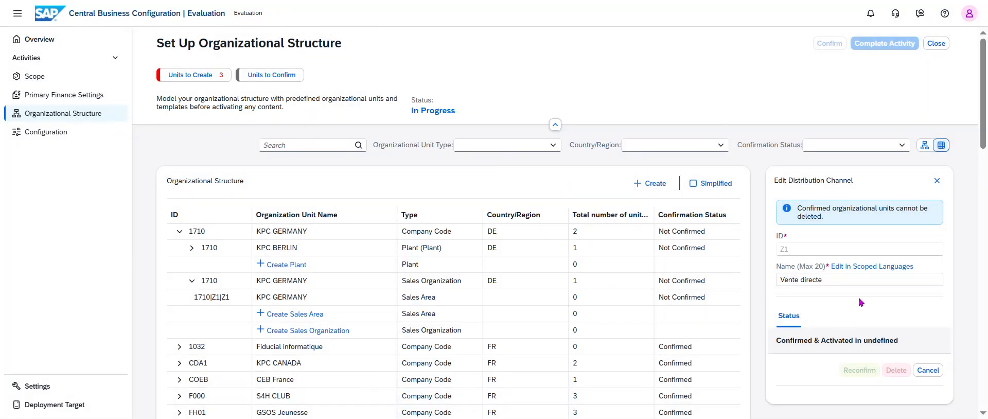
Step: Copy distribution channel Z1's English name from the scoped languages, rename the channel Direct sales, and reconfirm it
{"action": "left_click", "coordinate": [895, 267]}
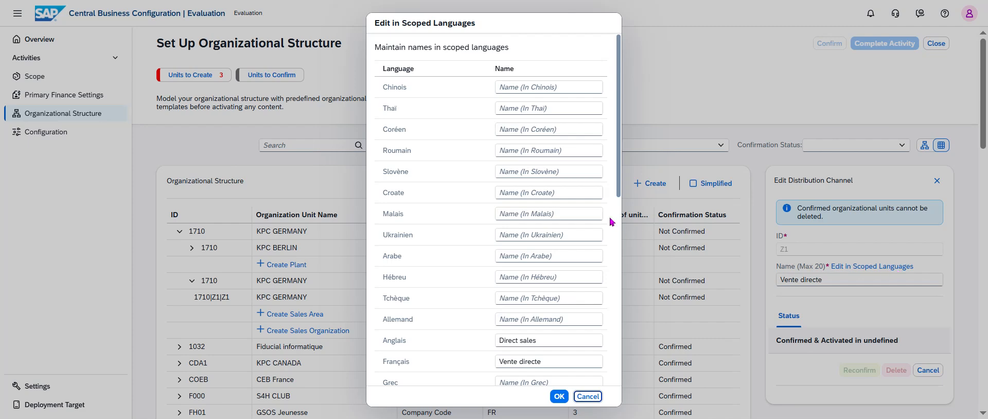
{"action": "scroll", "coordinate": [612, 222], "scroll_direction": "down", "scroll_amount": 5}
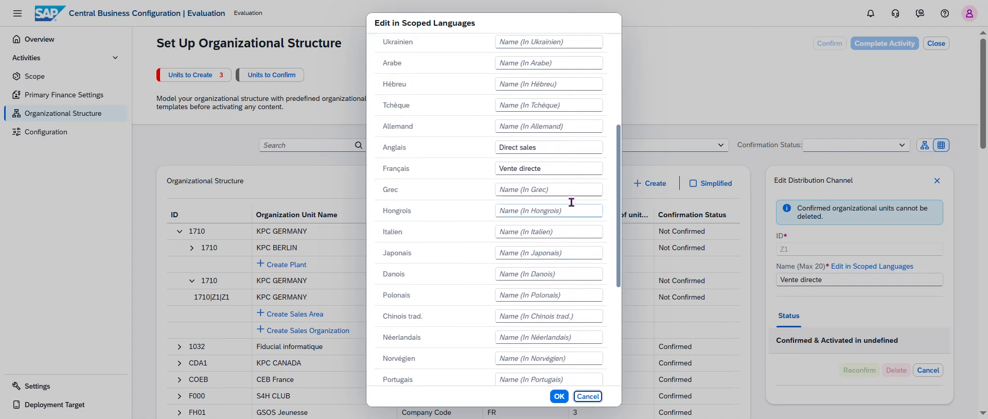
{"action": "left_click", "coordinate": [553, 168]}
{"action": "triple_click", "coordinate": [557, 149]}
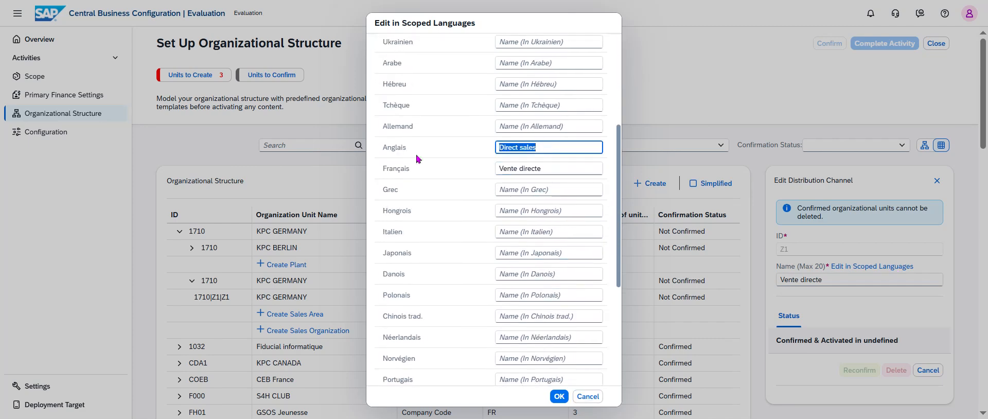
{"action": "left_click", "coordinate": [559, 396]}
{"action": "left_click", "coordinate": [830, 278]}
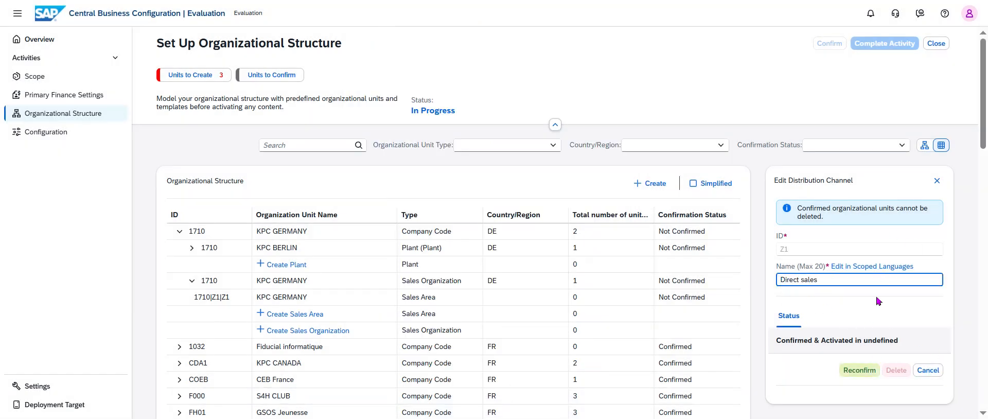
{"action": "left_click", "coordinate": [858, 370]}
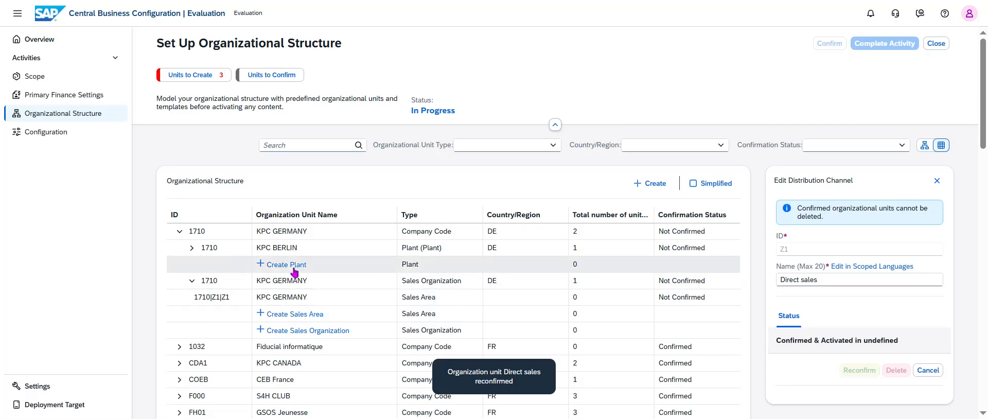
Step: Examine the KPC BERLIN plant's purchasing organization, sales organization and distribution channel, and shipping point relations
{"action": "left_click", "coordinate": [280, 250]}
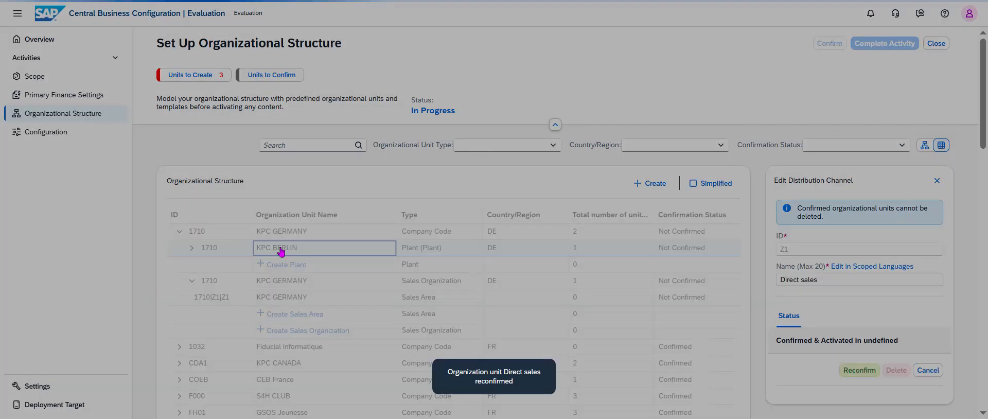
{"action": "scroll", "coordinate": [762, 242], "scroll_direction": "down", "scroll_amount": 3}
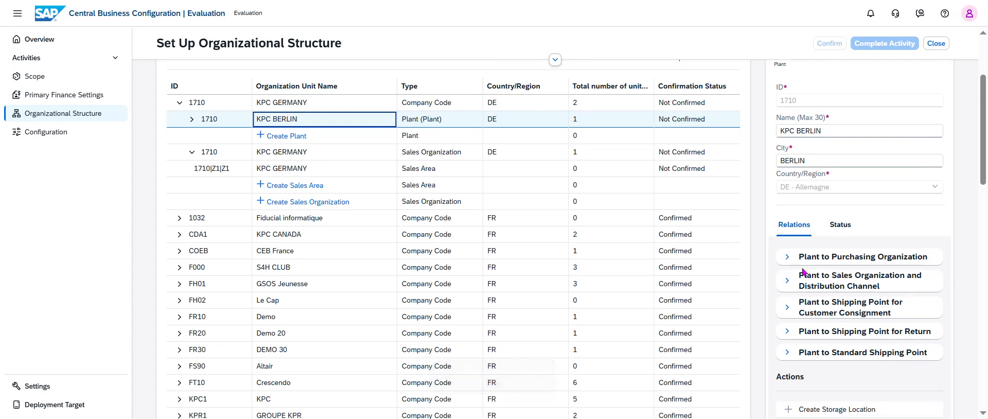
{"action": "left_click", "coordinate": [787, 262]}
{"action": "scroll", "coordinate": [805, 277], "scroll_direction": "down", "scroll_amount": 3}
{"action": "left_click", "coordinate": [787, 256]}
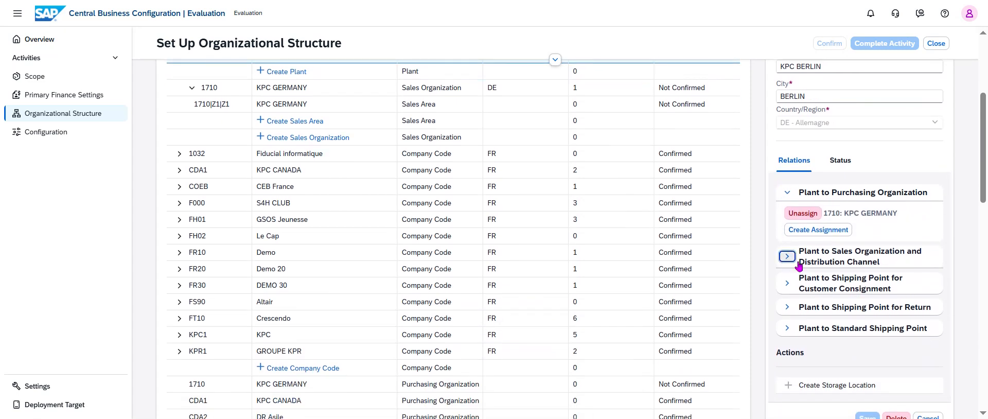
{"action": "scroll", "coordinate": [865, 293], "scroll_direction": "down", "scroll_amount": 3}
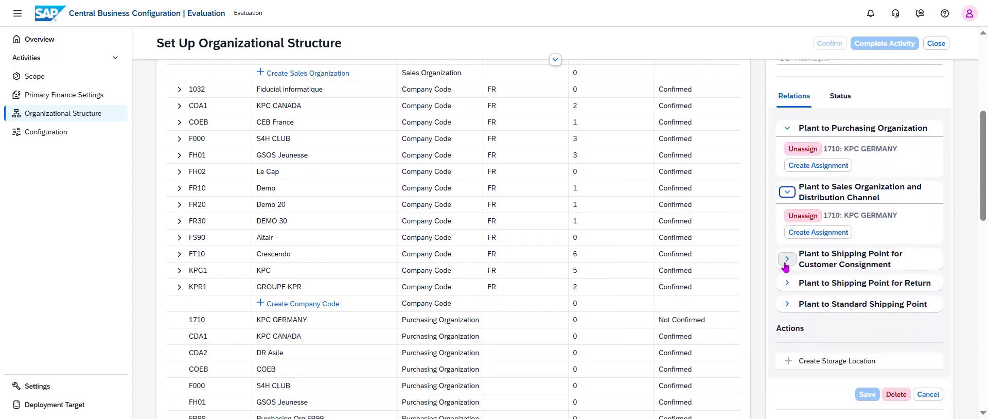
{"action": "scroll", "coordinate": [922, 282], "scroll_direction": "down", "scroll_amount": 3}
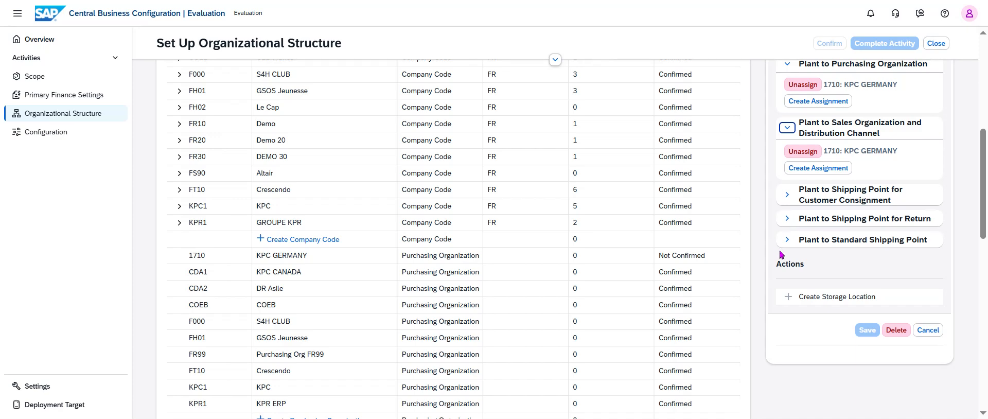
{"action": "scroll", "coordinate": [772, 260], "scroll_direction": "up", "scroll_amount": 10}
{"action": "scroll", "coordinate": [751, 274], "scroll_direction": "up", "scroll_amount": 5}
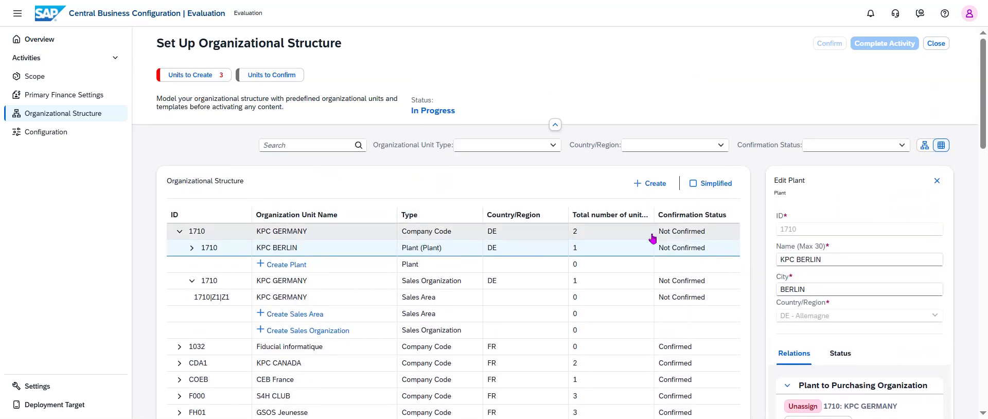
Step: Start a new shipping point with the ID 171R and the name KPC Berlin R
{"action": "left_click", "coordinate": [654, 184]}
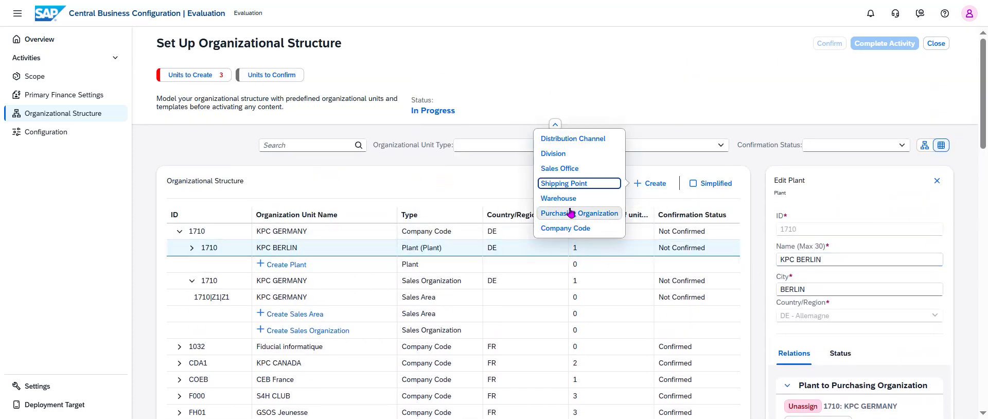
{"action": "left_click", "coordinate": [569, 186]}
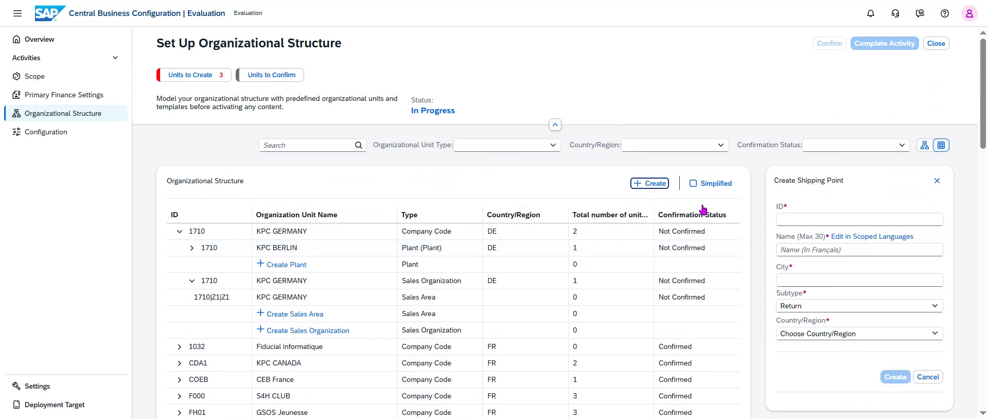
{"action": "left_click", "coordinate": [814, 218]}
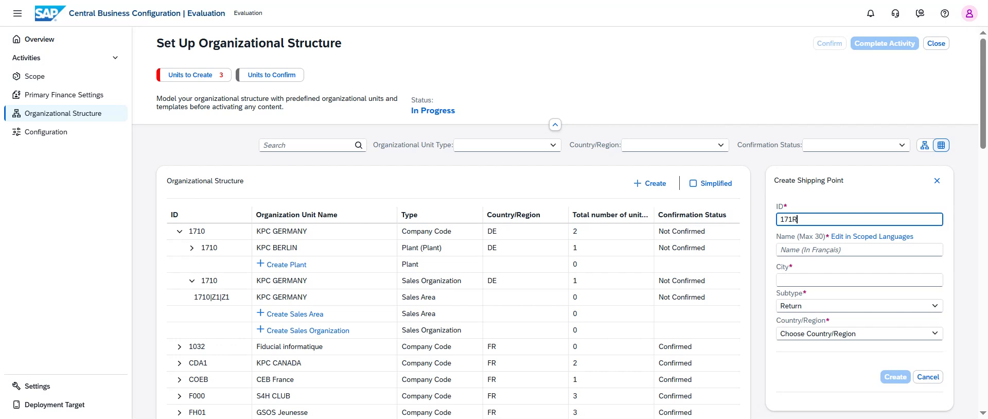
{"action": "key", "text": "Tab"}
{"action": "left_click", "coordinate": [842, 250]}
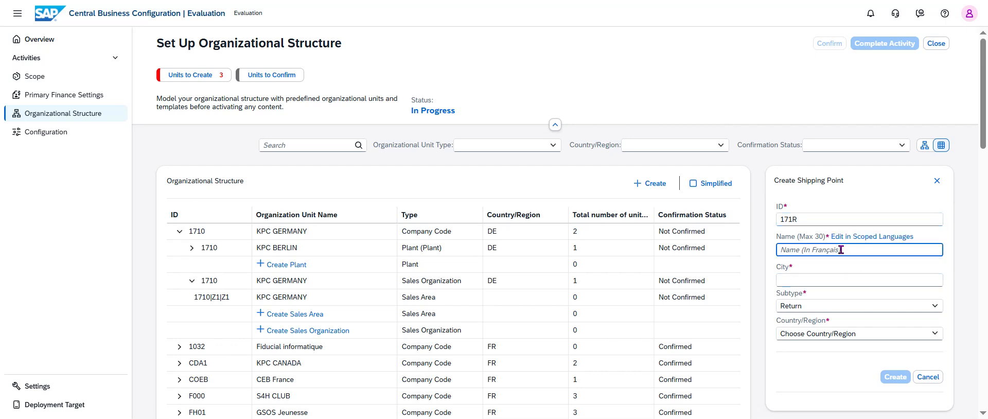
{"action": "type", "text": "KP"}
{"action": "key", "text": "BackSpace"}
{"action": "key", "text": "BackSpace"}
Step: Finish creating the return shipping point with city BERLIN, country DE - Allemagne, and the name KPC Berlin Return
{"action": "left_click", "coordinate": [905, 281]}
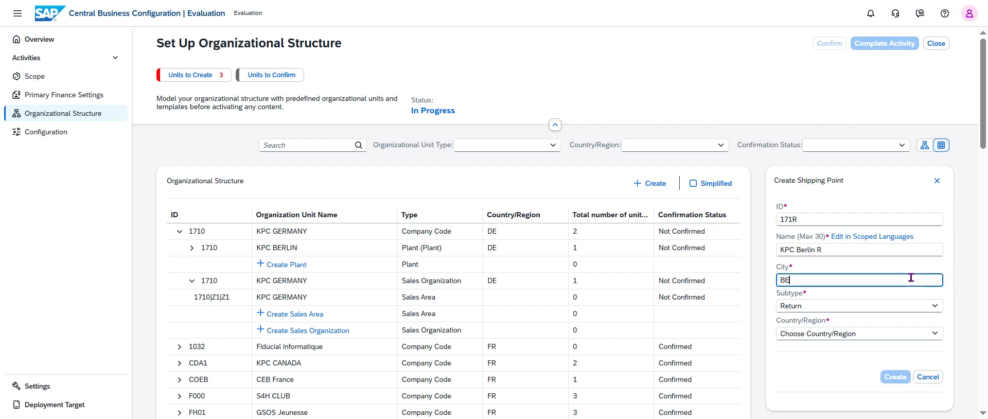
{"action": "left_click", "coordinate": [853, 339]}
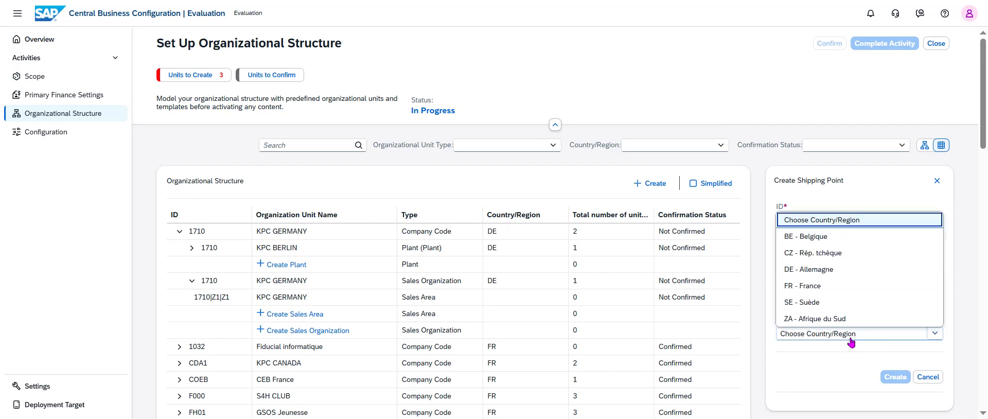
{"action": "left_click", "coordinate": [829, 269]}
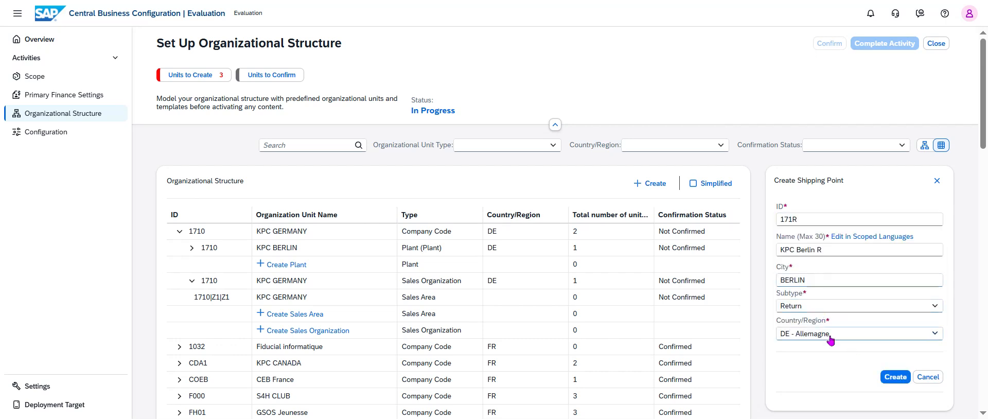
{"action": "left_click", "coordinate": [836, 251]}
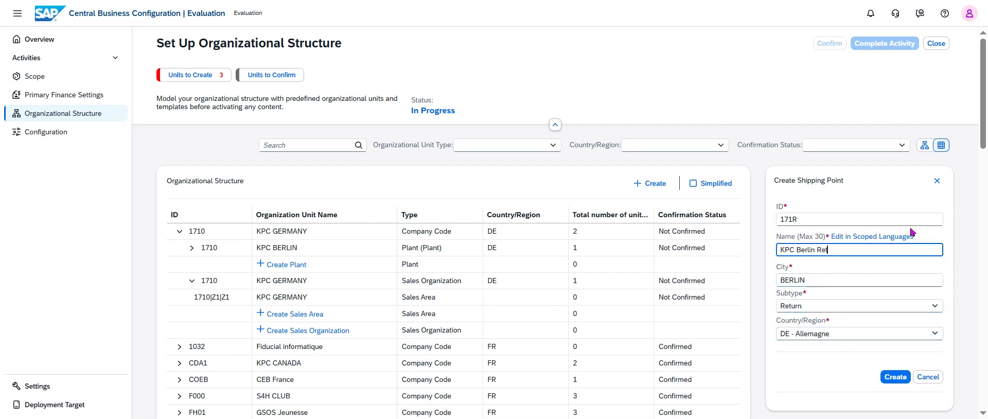
{"action": "left_click", "coordinate": [896, 377]}
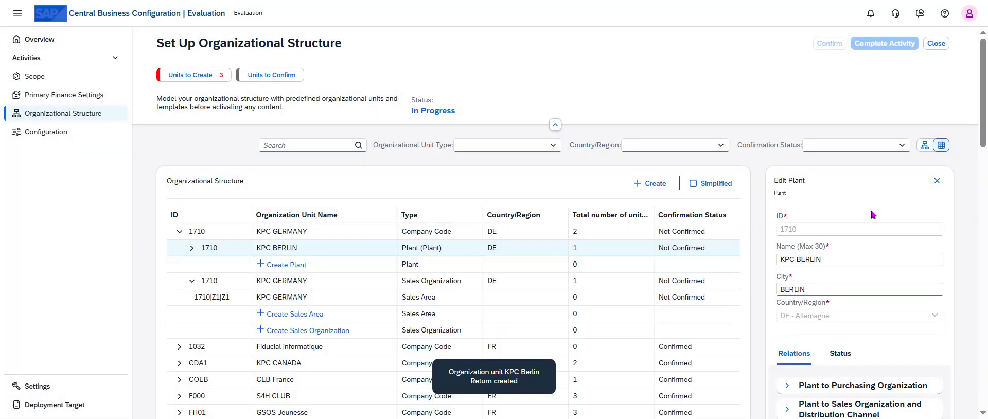
Step: Assign the return shipping point 171R: KPC Berlin Return to the KPC BERLIN plant
{"action": "scroll", "coordinate": [873, 215], "scroll_direction": "down", "scroll_amount": 3}
{"action": "left_click", "coordinate": [786, 307]}
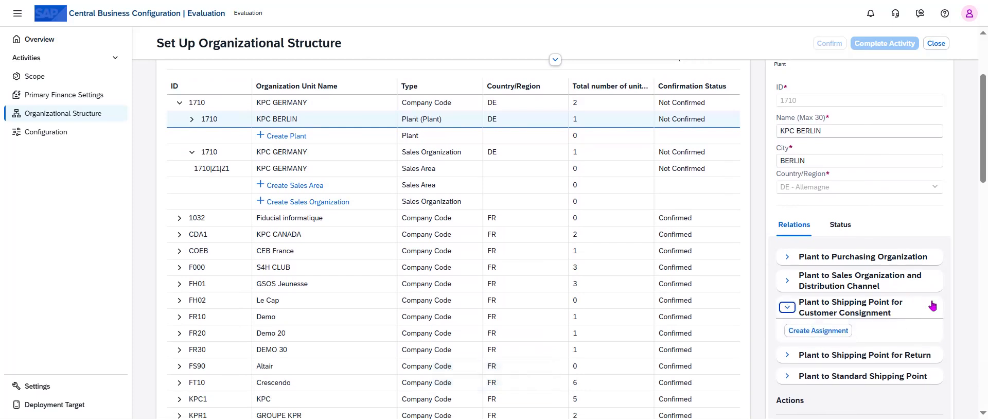
{"action": "left_click", "coordinate": [787, 307]}
{"action": "left_click", "coordinate": [787, 332]}
{"action": "scroll", "coordinate": [787, 333], "scroll_direction": "down", "scroll_amount": 1}
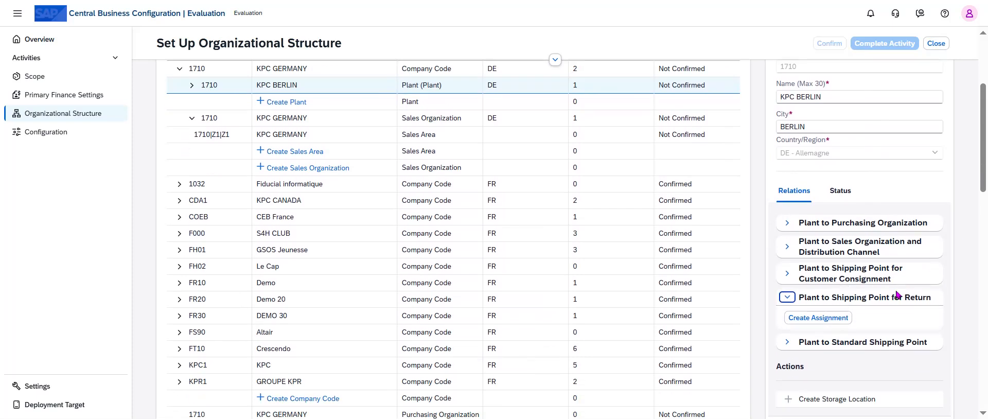
{"action": "left_click", "coordinate": [826, 289]}
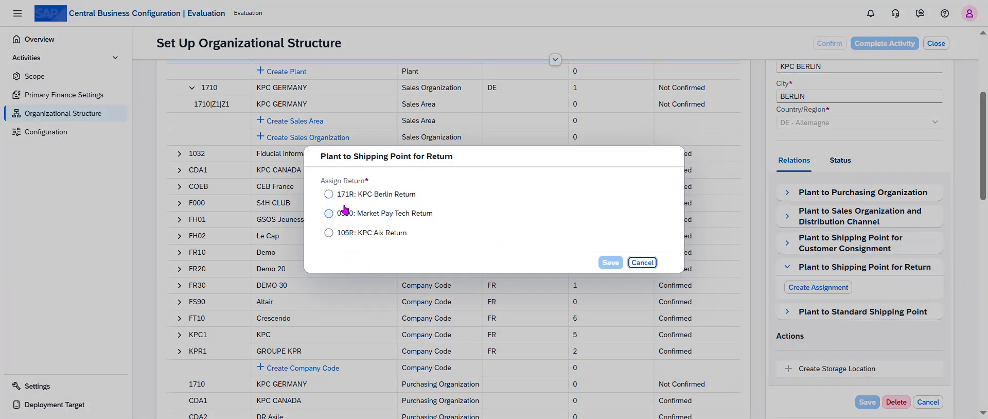
{"action": "left_click", "coordinate": [330, 198]}
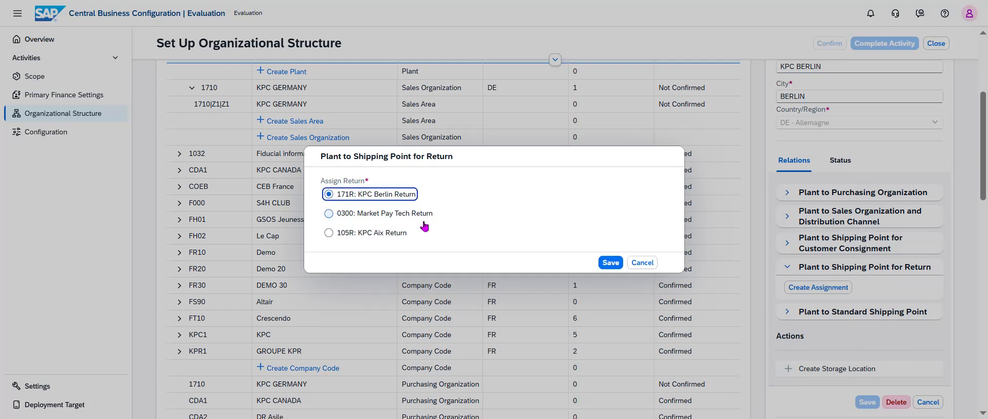
{"action": "left_click", "coordinate": [610, 262]}
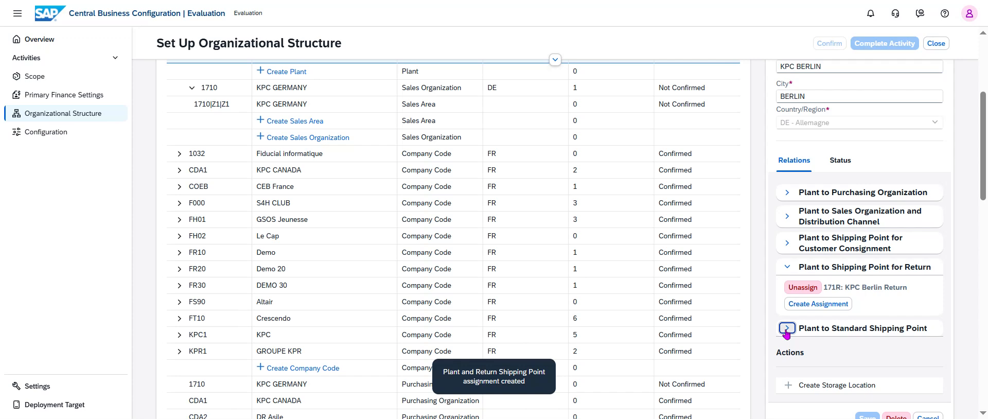
Step: Assign the standard shipping point 1710: KPC BERLIN to the KPC BERLIN plant
{"action": "left_click", "coordinate": [786, 328]}
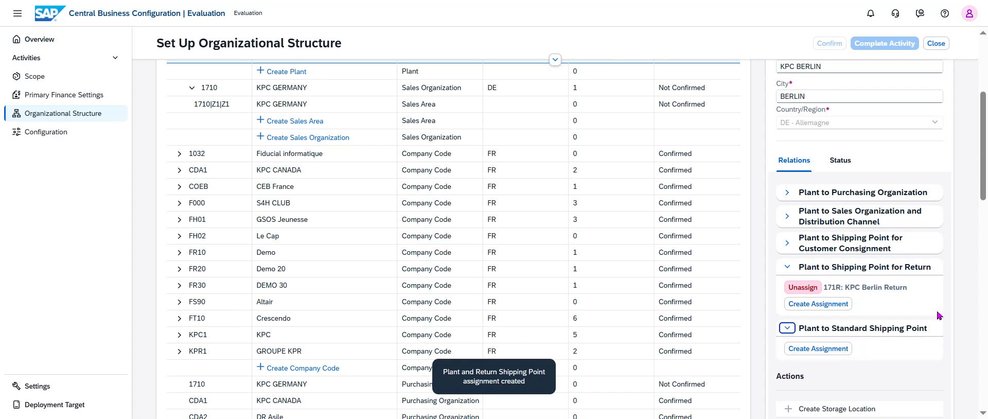
{"action": "scroll", "coordinate": [813, 288], "scroll_direction": "down", "scroll_amount": 1}
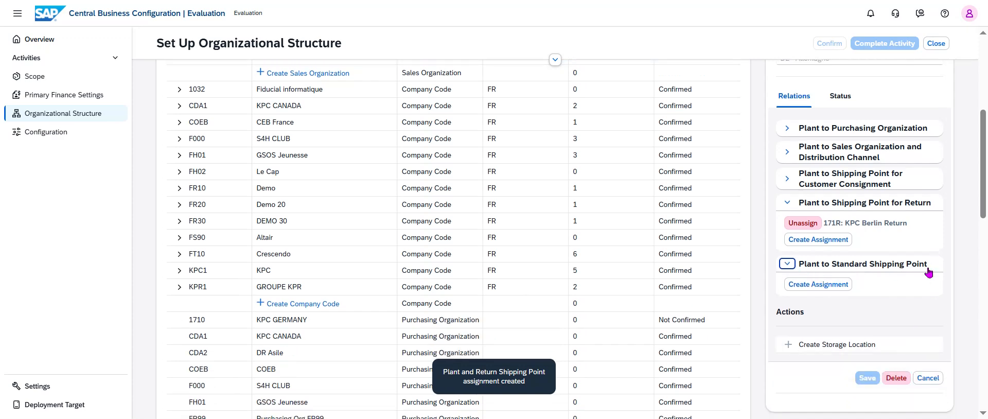
{"action": "left_click", "coordinate": [834, 286]}
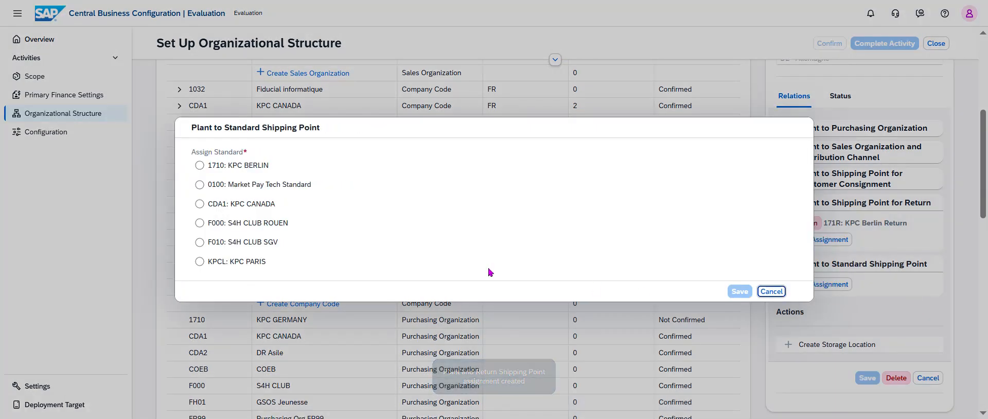
{"action": "left_click", "coordinate": [200, 165]}
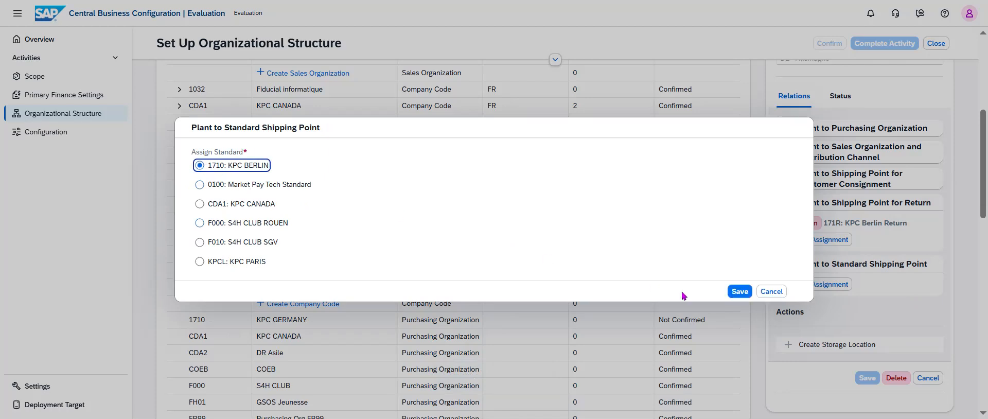
{"action": "left_click", "coordinate": [731, 295]}
{"action": "left_click", "coordinate": [739, 291]}
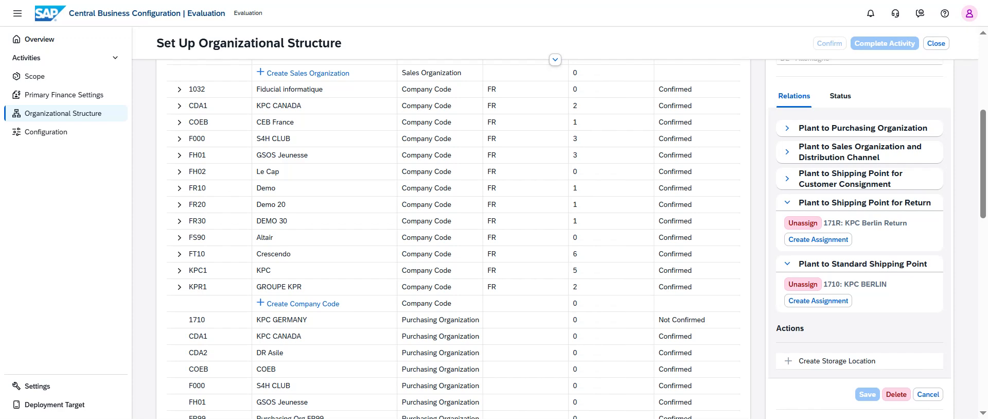
Step: Check which mandatory units and assignments still have to be created
{"action": "scroll", "coordinate": [860, 275], "scroll_direction": "up", "scroll_amount": 5}
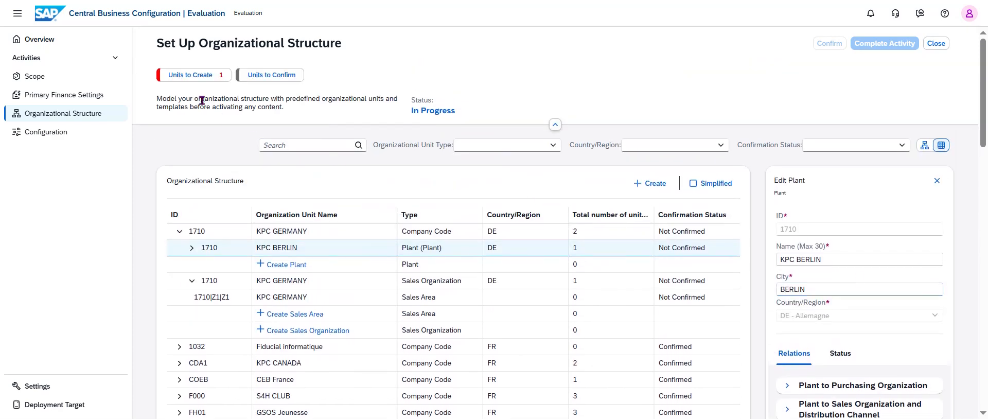
{"action": "left_click", "coordinate": [180, 75]}
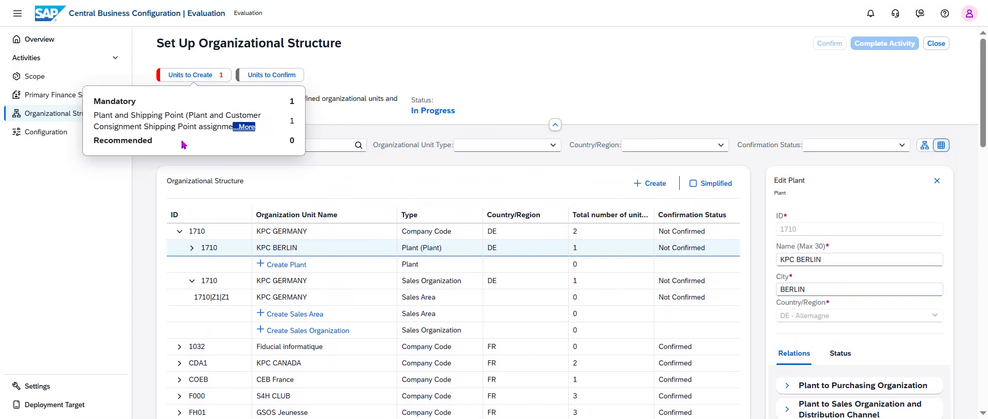
{"action": "left_click", "coordinate": [529, 76]}
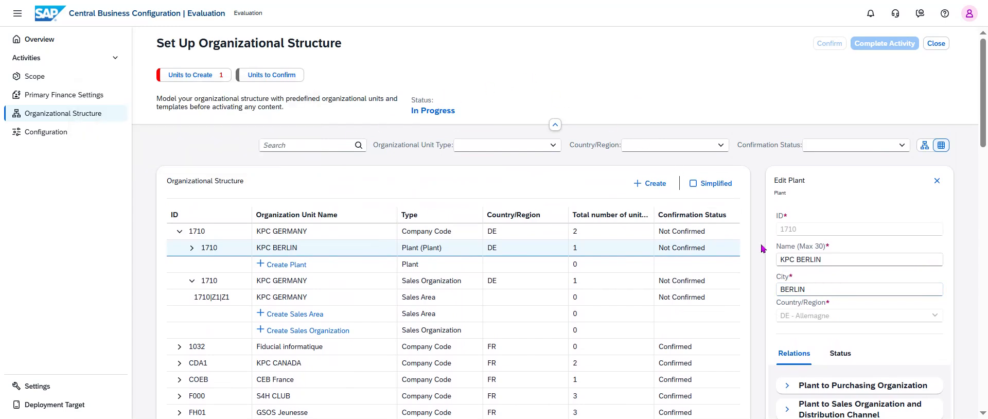
{"action": "scroll", "coordinate": [644, 272], "scroll_direction": "down", "scroll_amount": 3}
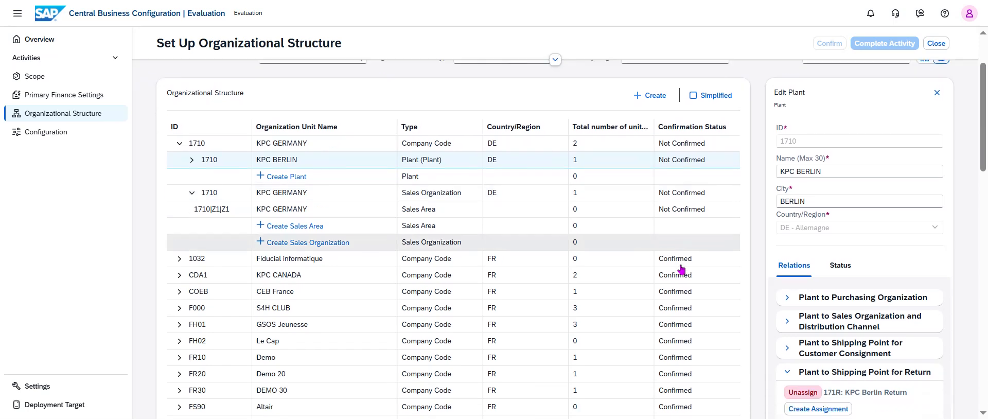
{"action": "left_click", "coordinate": [787, 307]}
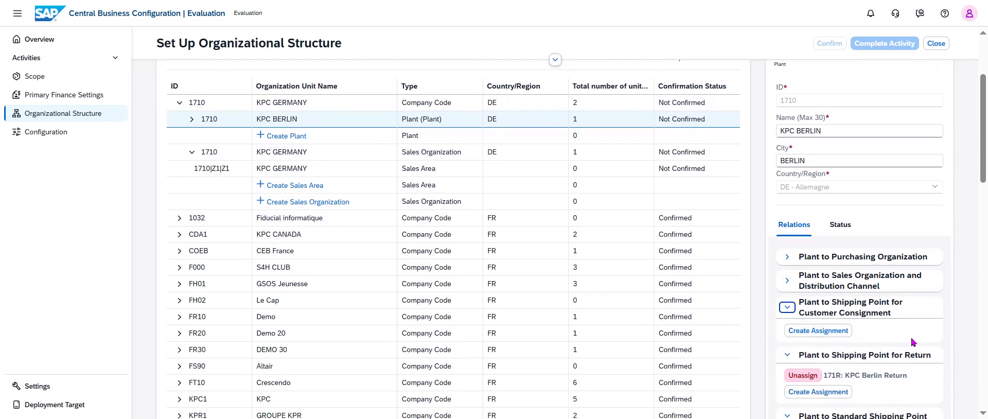
{"action": "left_click", "coordinate": [834, 334]}
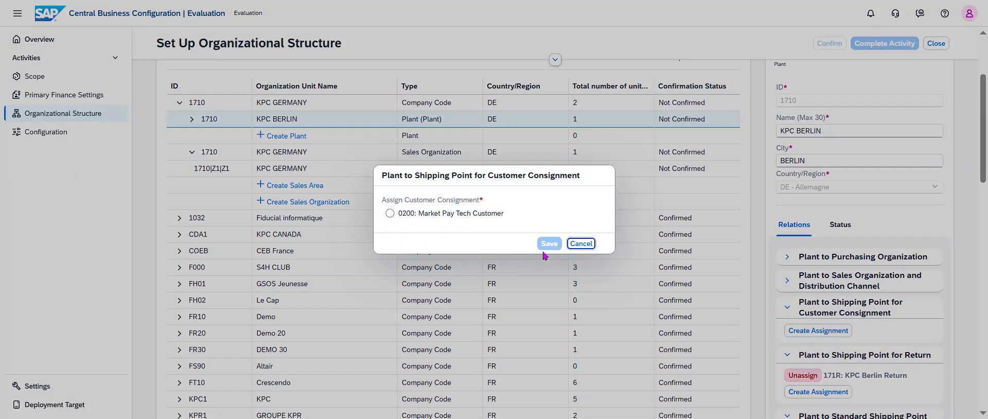
{"action": "left_click", "coordinate": [579, 244]}
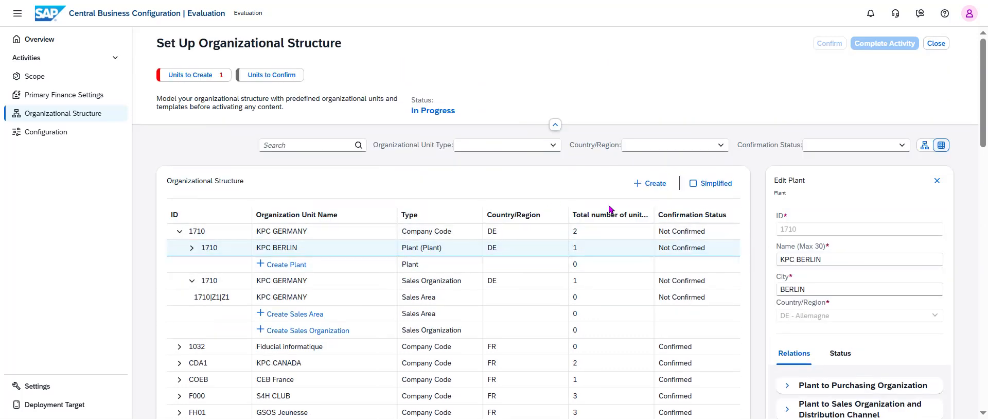
Step: Start a new shipping point with the ID 171W, the name KPC BERLIN Consignment, and the city BERLIN
{"action": "left_click", "coordinate": [652, 184]}
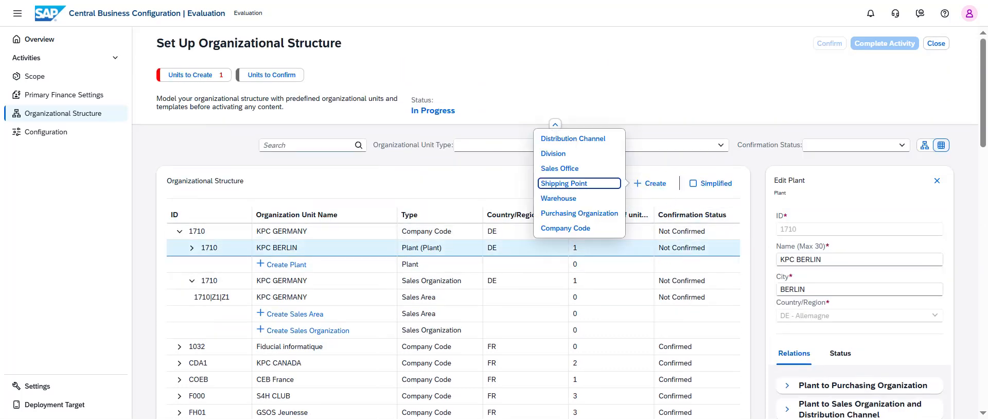
{"action": "left_click", "coordinate": [572, 185]}
{"action": "left_click", "coordinate": [807, 219]}
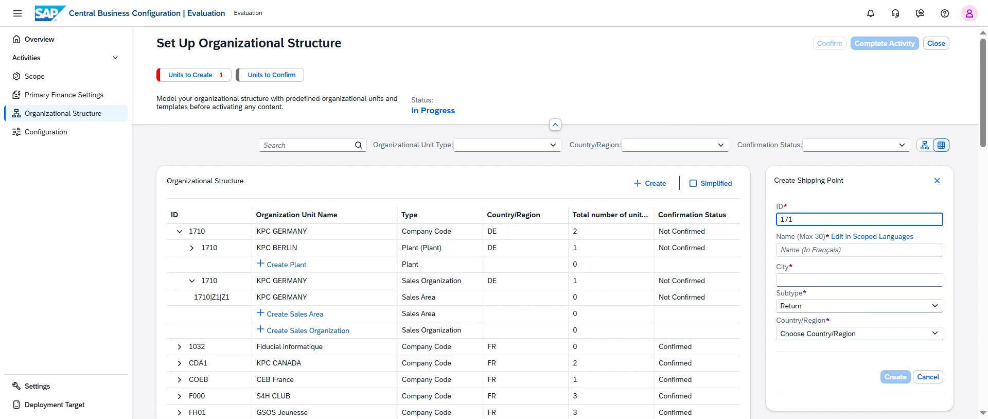
{"action": "left_click", "coordinate": [861, 250]}
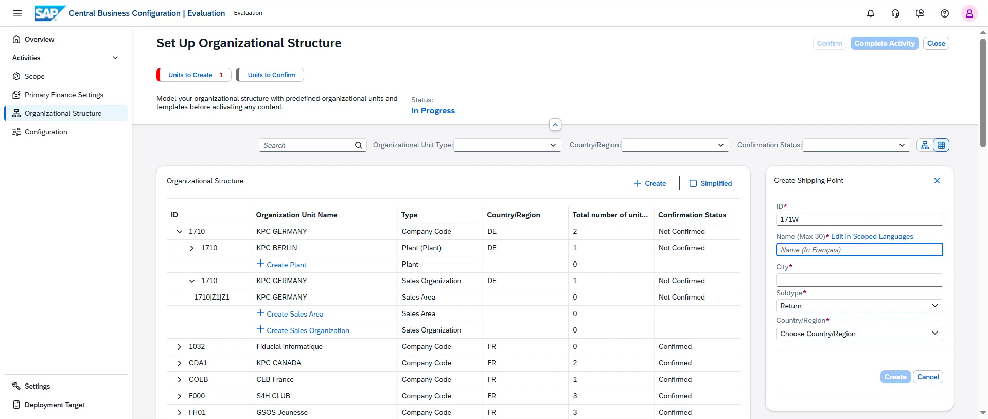
{"action": "type", "text": "KPC BERLIN Consignment"}
{"action": "left_click", "coordinate": [850, 277]}
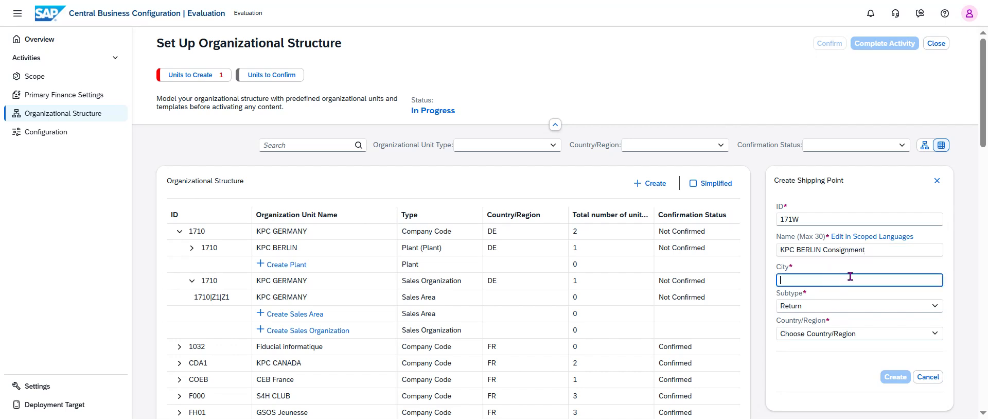
{"action": "key", "text": "Tab"}
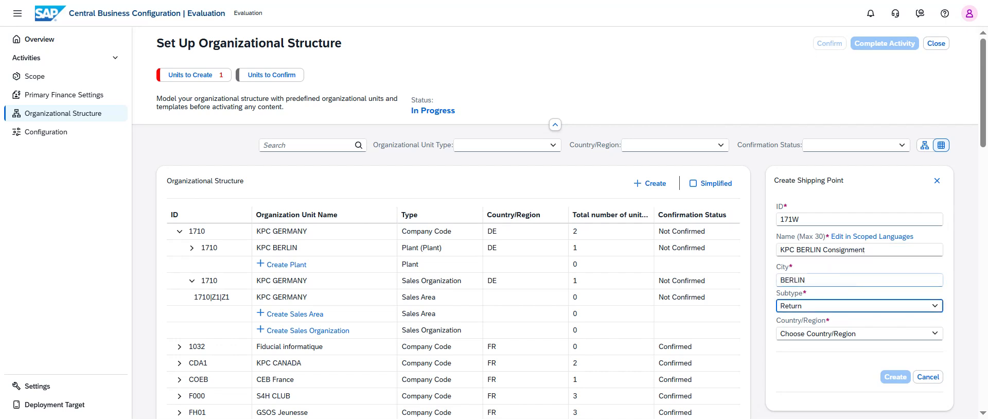
Step: Set shipping point 171W's subtype to Customer Consignment and its country to DE - Allemagne, and create it
{"action": "left_click", "coordinate": [933, 308]}
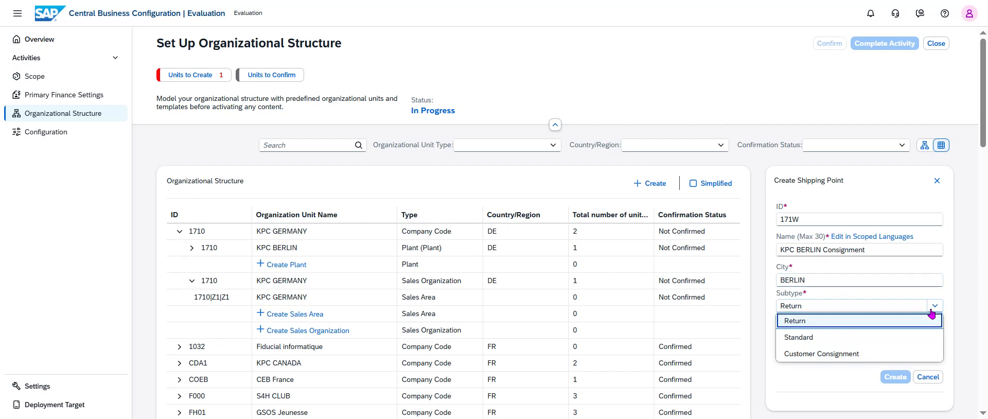
{"action": "left_click", "coordinate": [857, 354]}
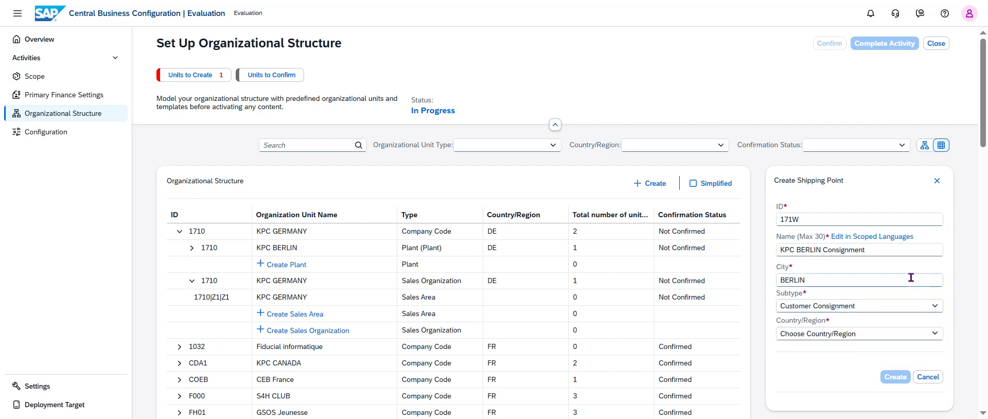
{"action": "left_click", "coordinate": [850, 333]}
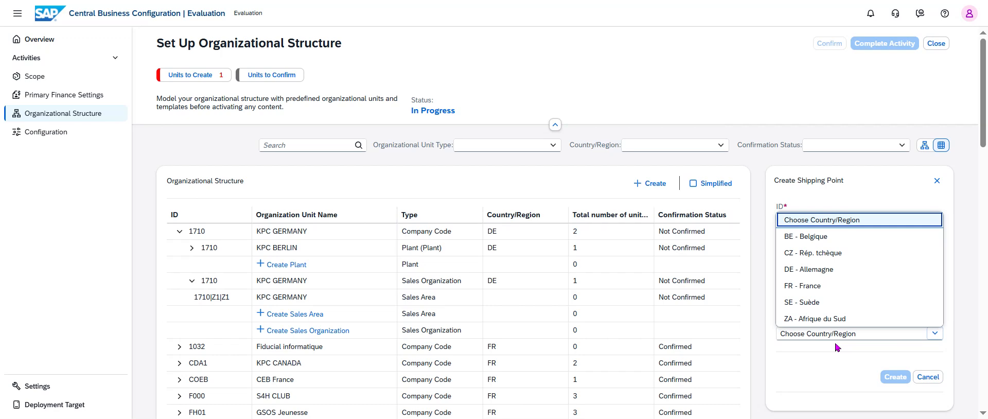
{"action": "left_click", "coordinate": [824, 270]}
{"action": "key", "text": "Return"}
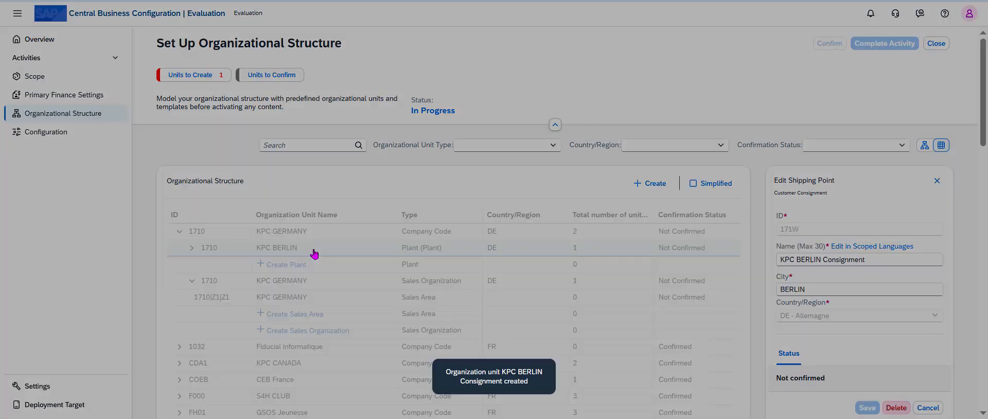
Step: Assign the customer consignment shipping point 171W: KPC BERLIN Consignment to the KPC BERLIN plant
{"action": "scroll", "coordinate": [900, 289], "scroll_direction": "down", "scroll_amount": 5}
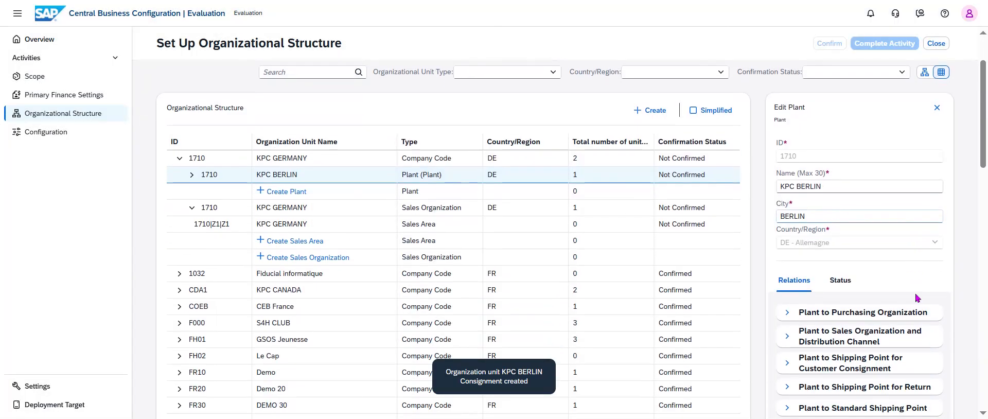
{"action": "left_click", "coordinate": [788, 352]}
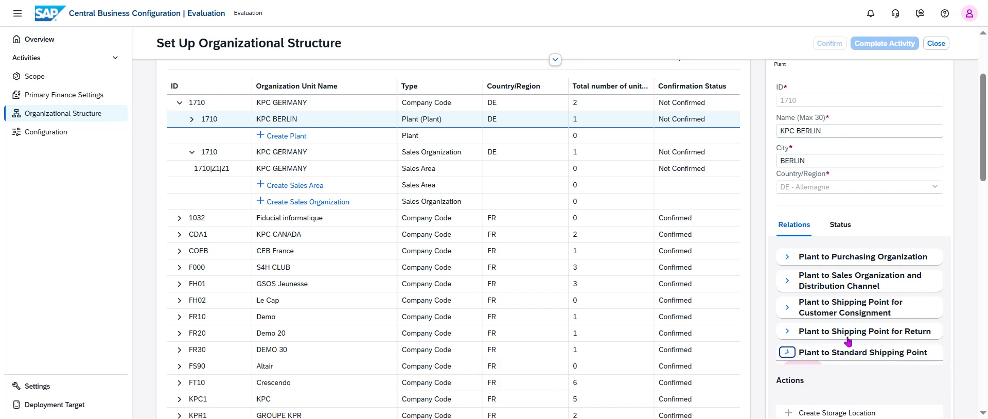
{"action": "scroll", "coordinate": [907, 249], "scroll_direction": "down", "scroll_amount": 1}
{"action": "scroll", "coordinate": [869, 328], "scroll_direction": "down", "scroll_amount": 2}
{"action": "left_click", "coordinate": [792, 269]}
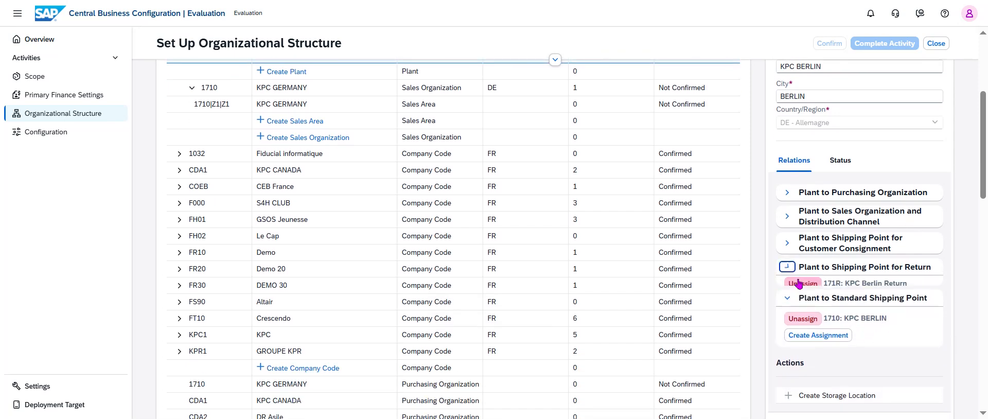
{"action": "left_click", "coordinate": [872, 249]}
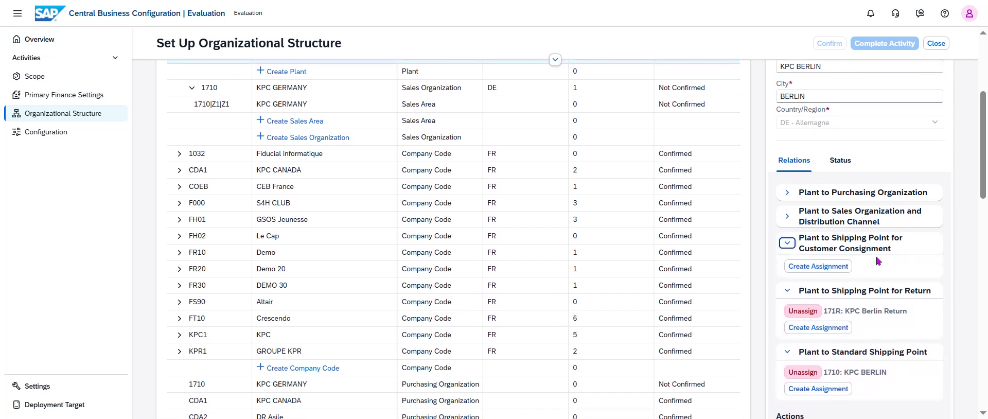
{"action": "left_click", "coordinate": [818, 266]}
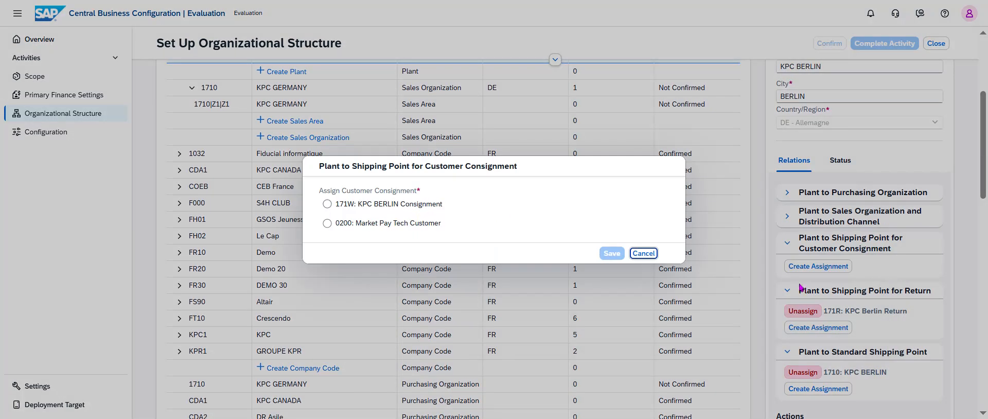
{"action": "left_click", "coordinate": [327, 204]}
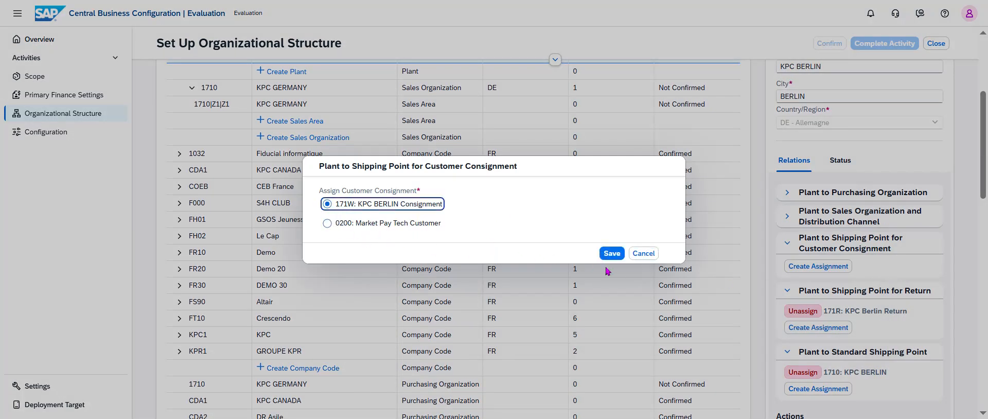
{"action": "left_click", "coordinate": [612, 253]}
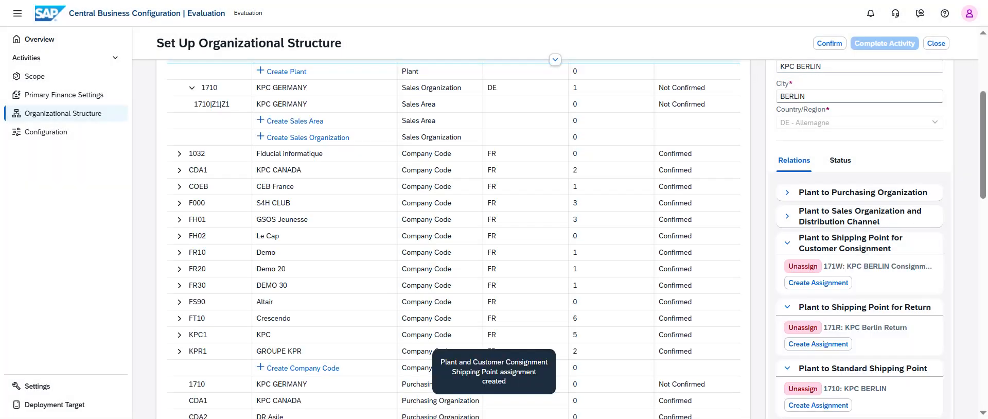
Step: Confirm all listed organizational units: the KPC GERMANY company code and purchasing organization, and the three Berlin shipping points
{"action": "scroll", "coordinate": [725, 298], "scroll_direction": "up", "scroll_amount": 2}
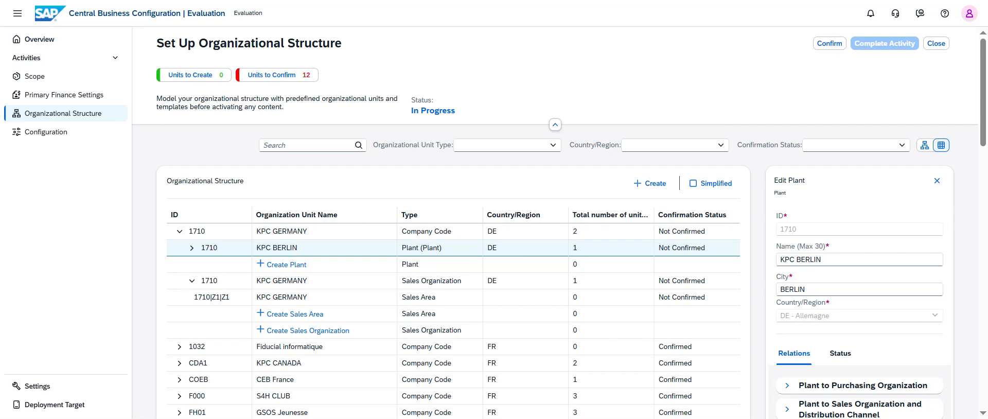
{"action": "left_click", "coordinate": [829, 44]}
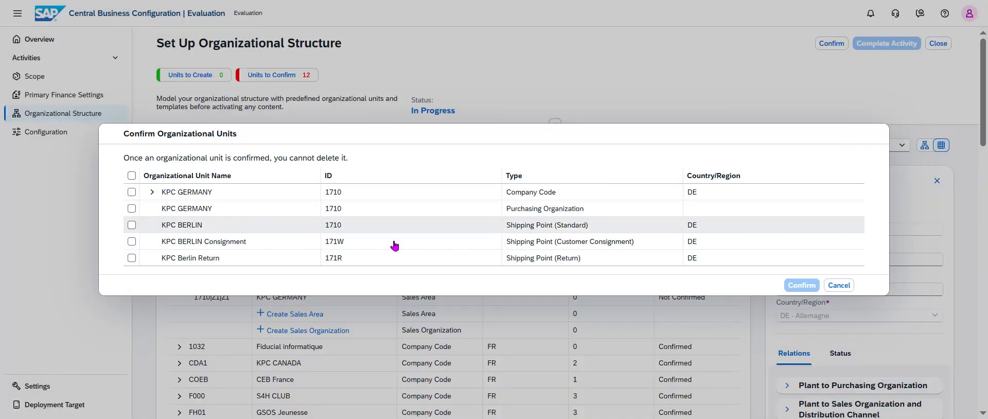
{"action": "left_click", "coordinate": [131, 175]}
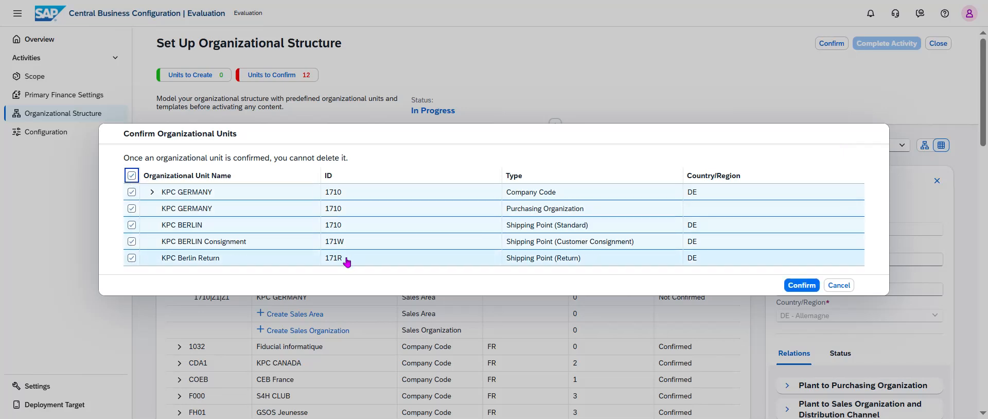
{"action": "left_click", "coordinate": [798, 287]}
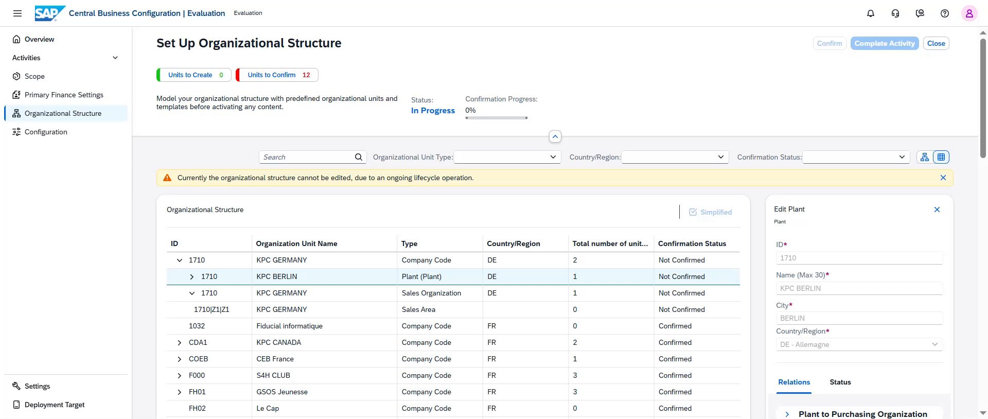
Step: Check the confirmation progress of the organizational structure and the status of the workspace activities in the overview
{"action": "left_click_drag", "start_coordinate": [468, 95], "coordinate": [583, 107]}
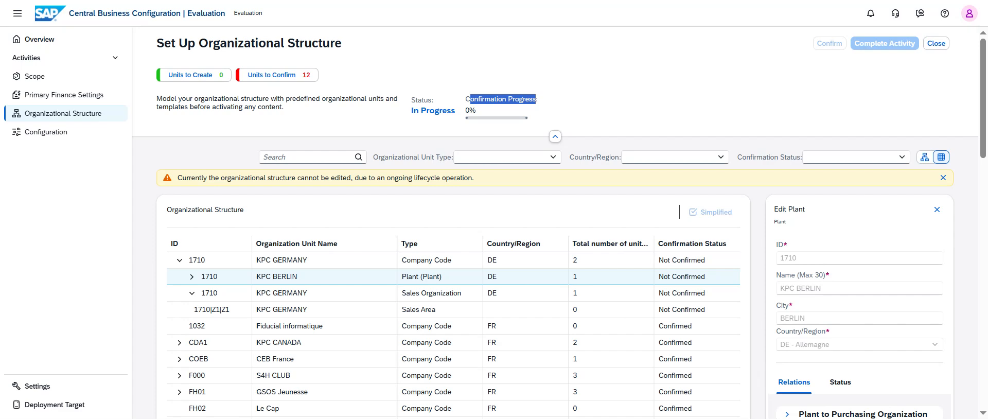
{"action": "left_click", "coordinate": [78, 116]}
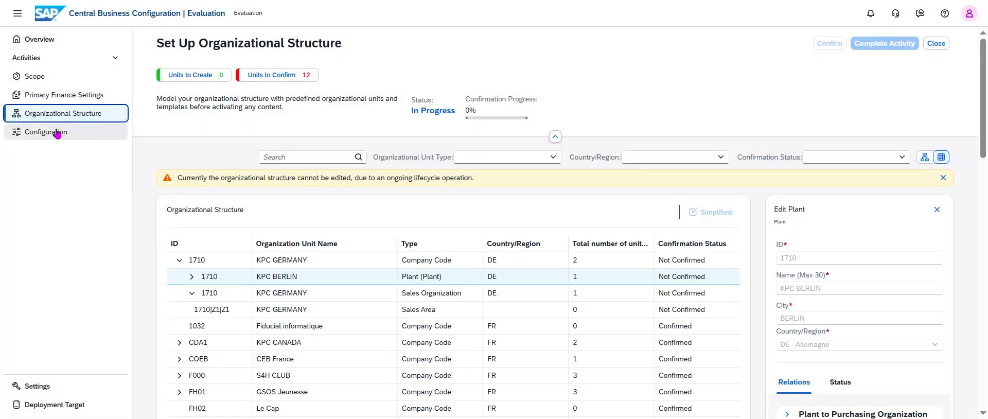
{"action": "left_click", "coordinate": [57, 134]}
{"action": "left_click", "coordinate": [63, 113]}
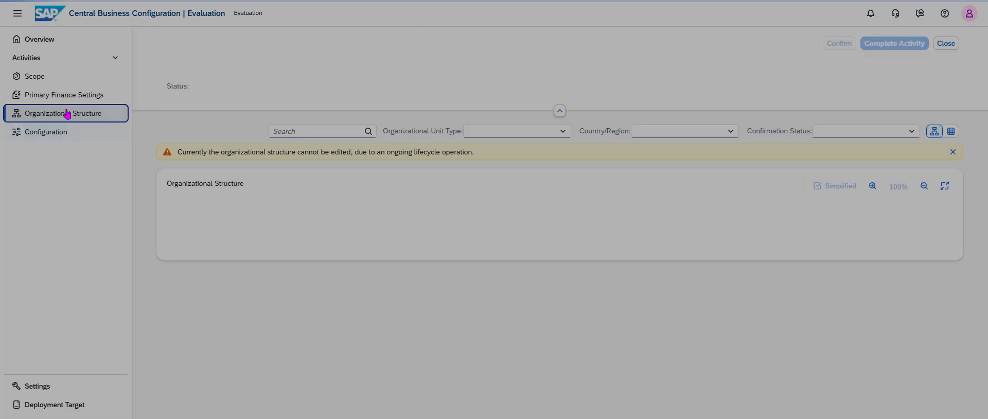
{"action": "left_click", "coordinate": [49, 44]}
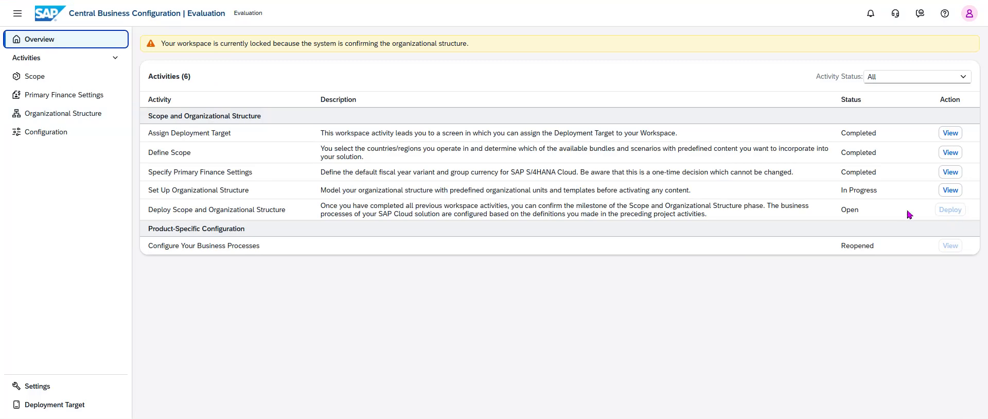
Step: Complete the Set Up Organizational Structure activity, accept the legal compliance notice, and close the activity
{"action": "left_click", "coordinate": [85, 115]}
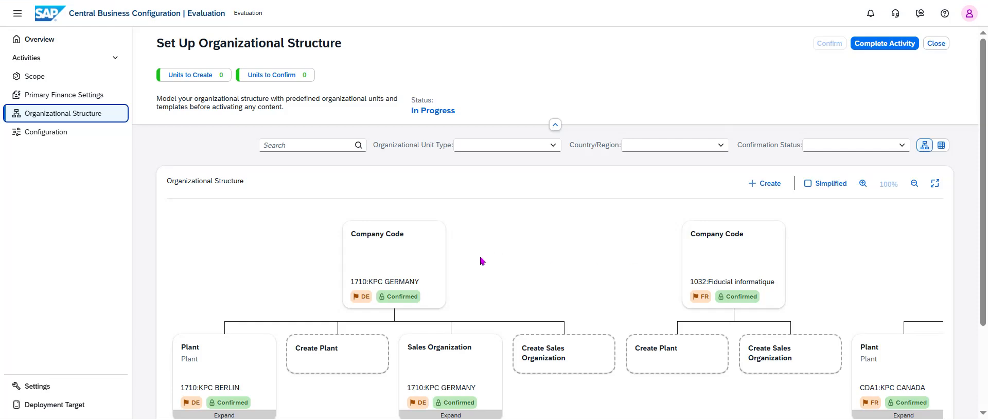
{"action": "left_click", "coordinate": [897, 45]}
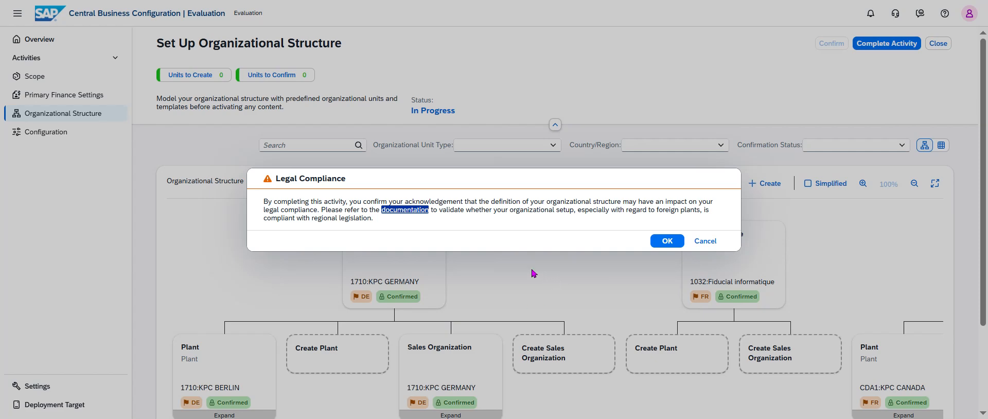
{"action": "left_click", "coordinate": [661, 244]}
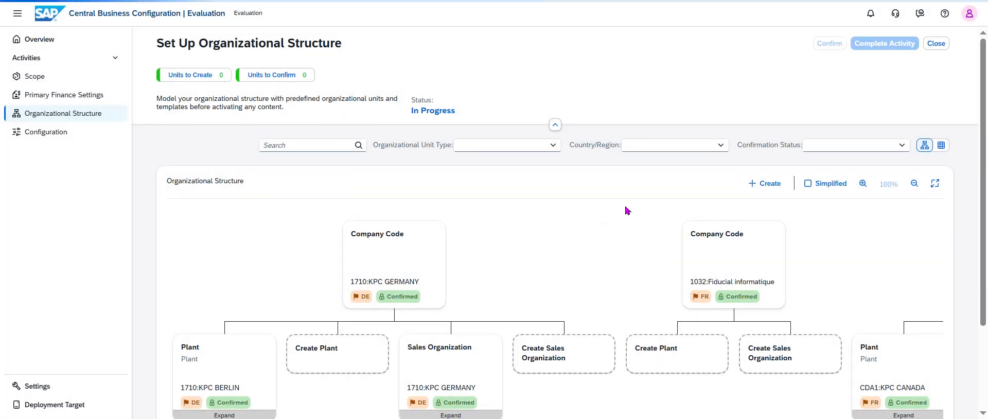
{"action": "left_click", "coordinate": [936, 43]}
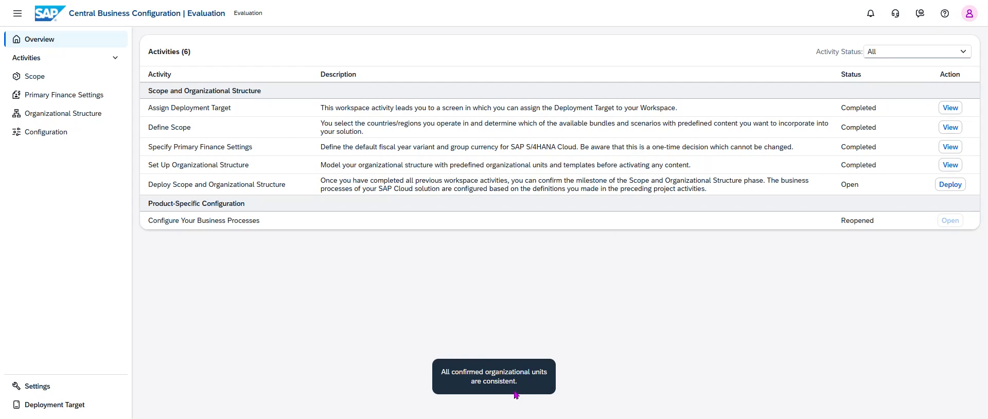
Step: Deploy the scope and organizational structure without a deployment description, and open the business process configuration activities
{"action": "left_click", "coordinate": [947, 186]}
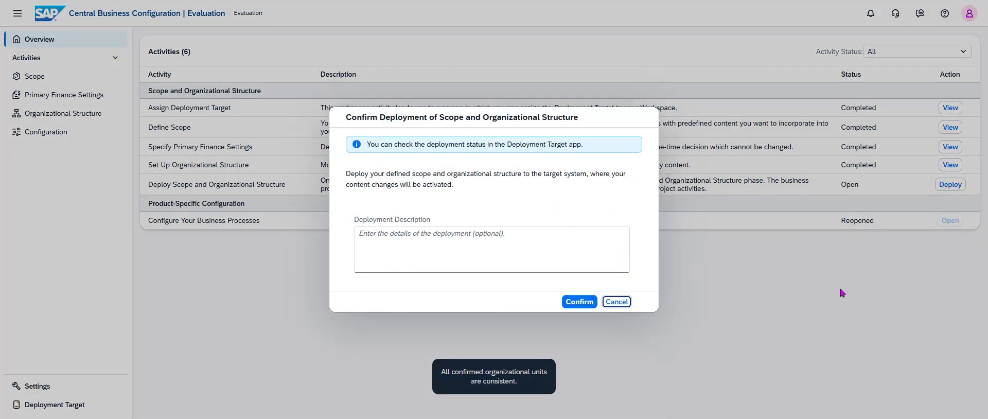
{"action": "left_click", "coordinate": [572, 302]}
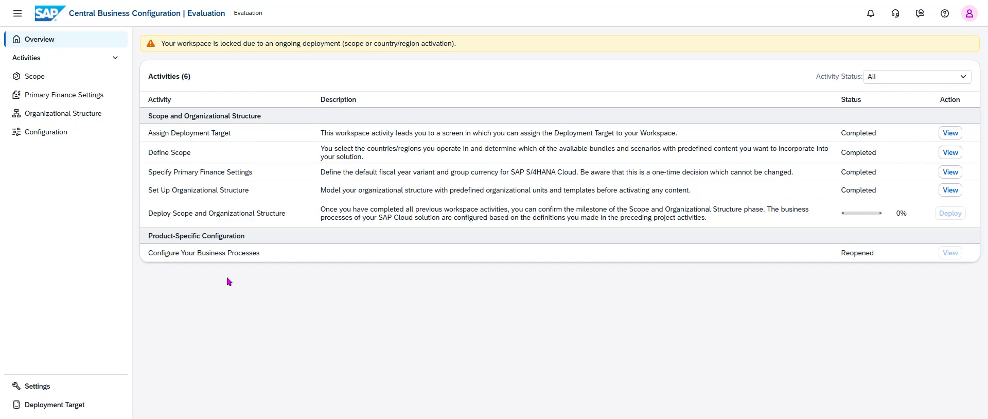
{"action": "left_click", "coordinate": [60, 133]}
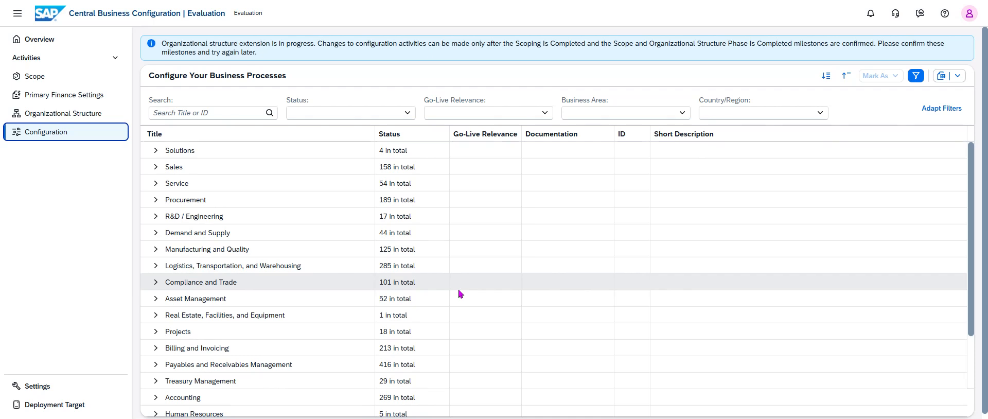